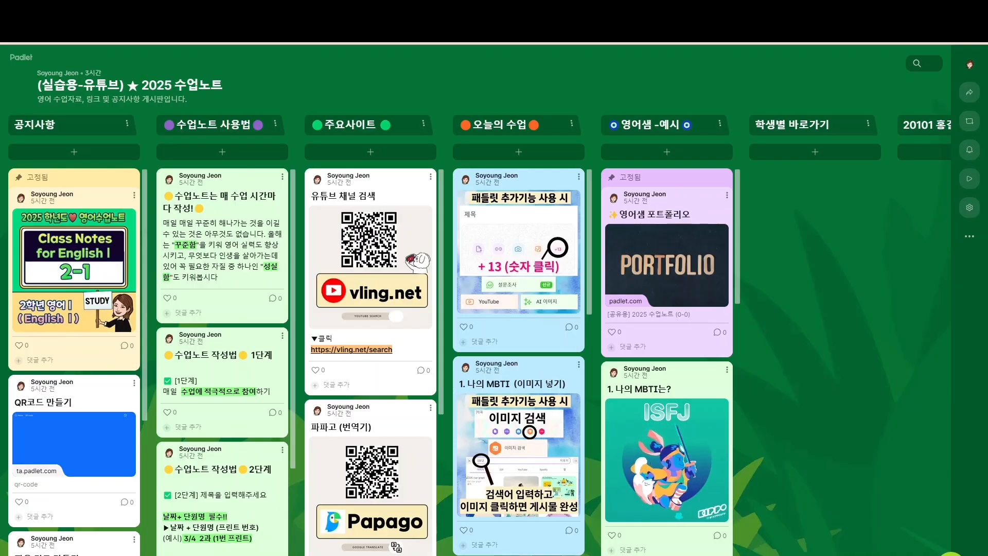
Check the 주요사이트 section menu, then leave 2025 수업노트 for the 내가 만든 dashboard
scroll(493, 309, right, 20)
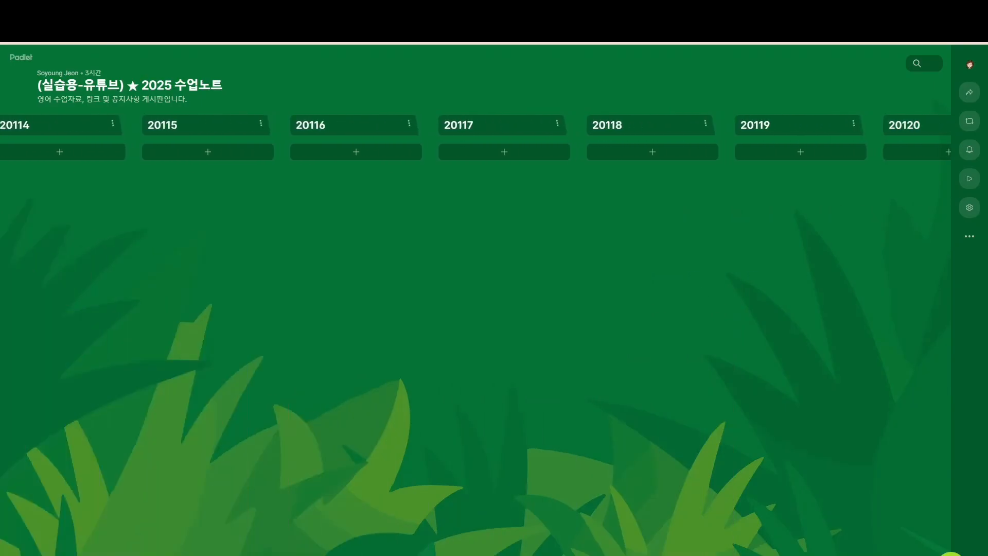
scroll(475, 335, left, 20)
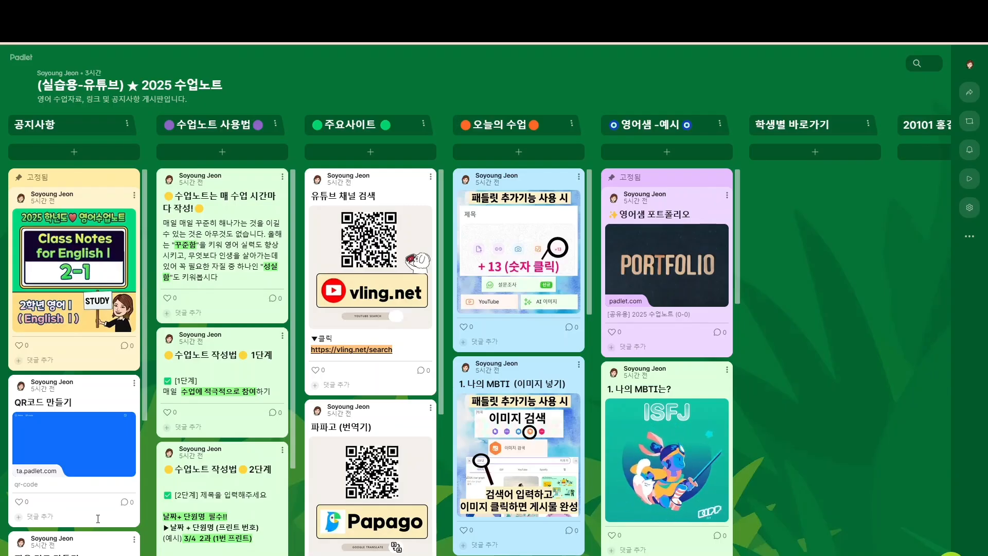
click(425, 127)
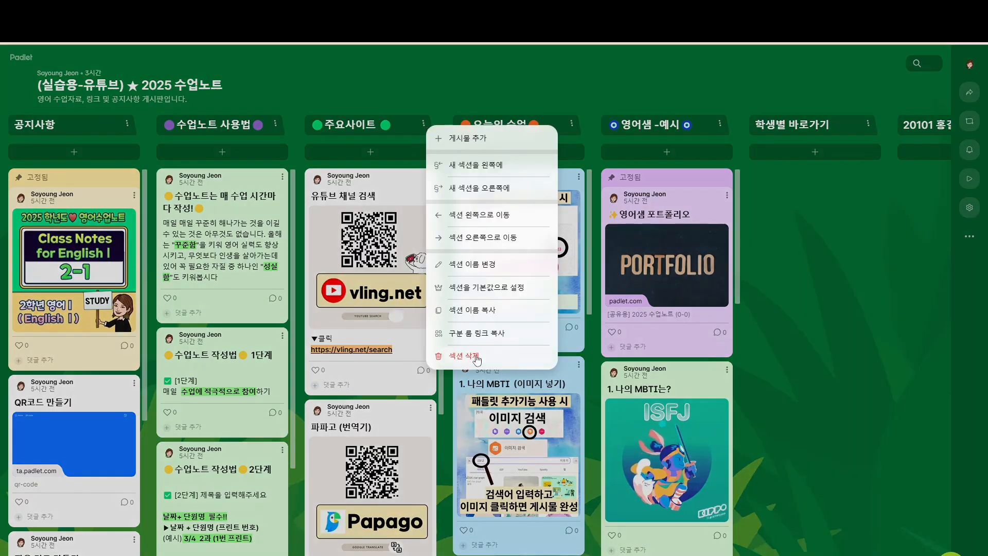
click(298, 76)
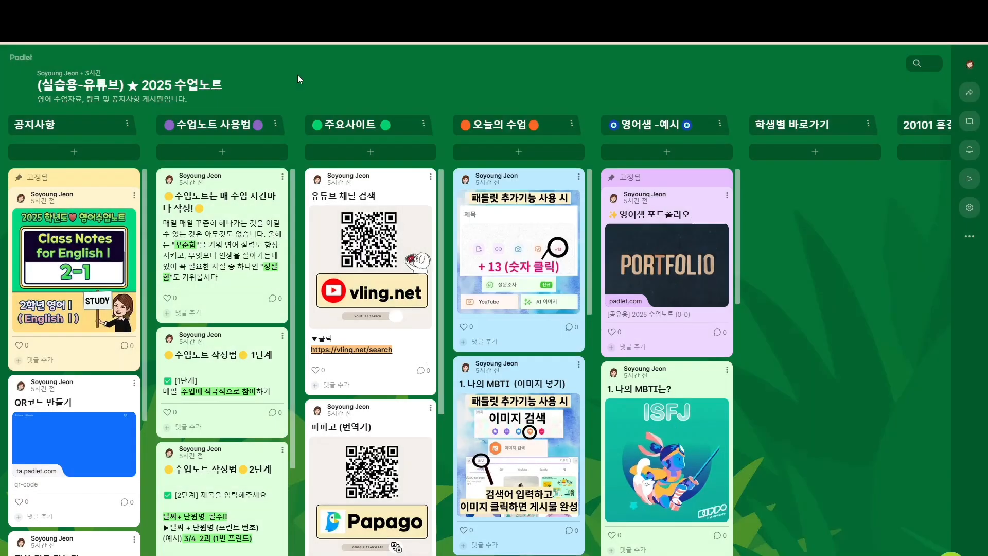
key(ctrl+Tab)
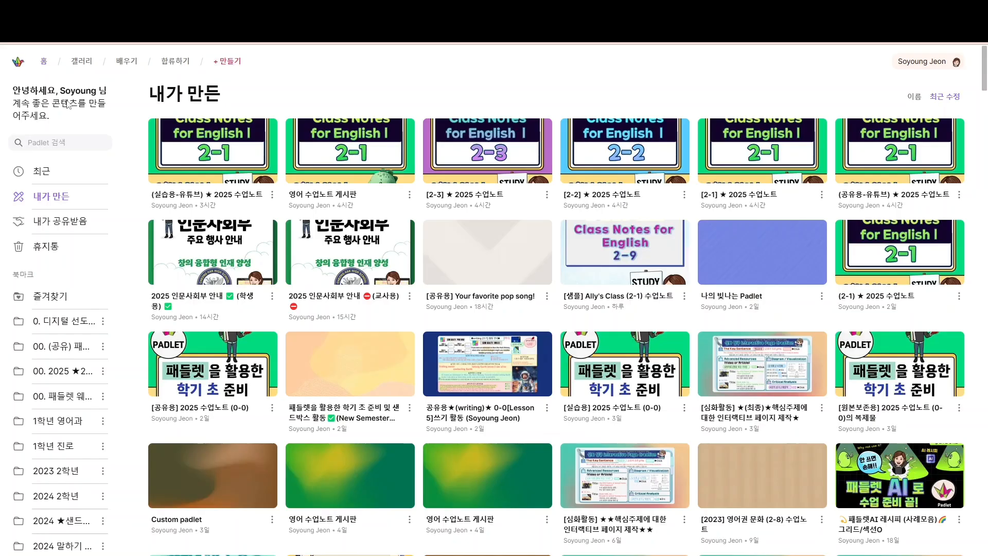
Start a new padlet using the AI 추천 레시피 맞춤 게시판 recipe
click(222, 62)
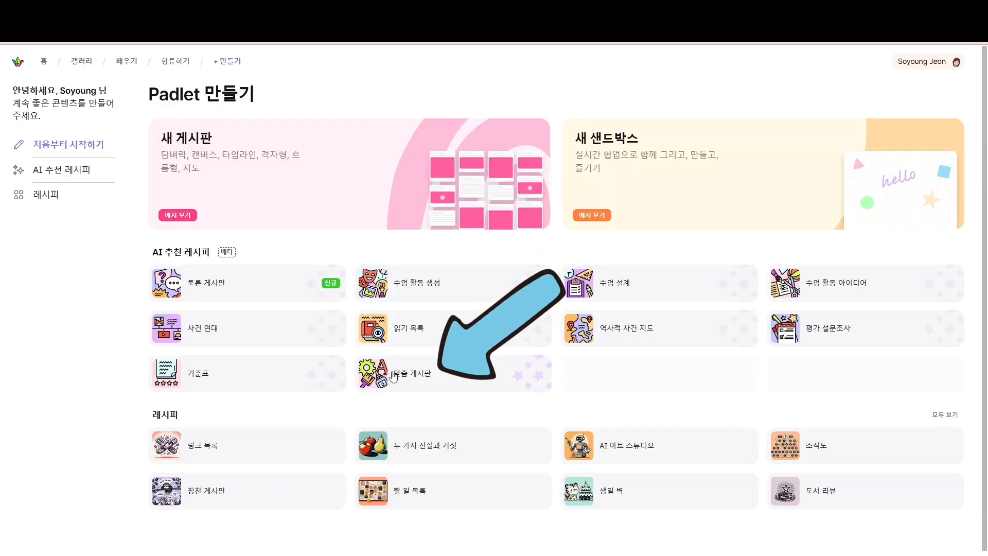
click(394, 376)
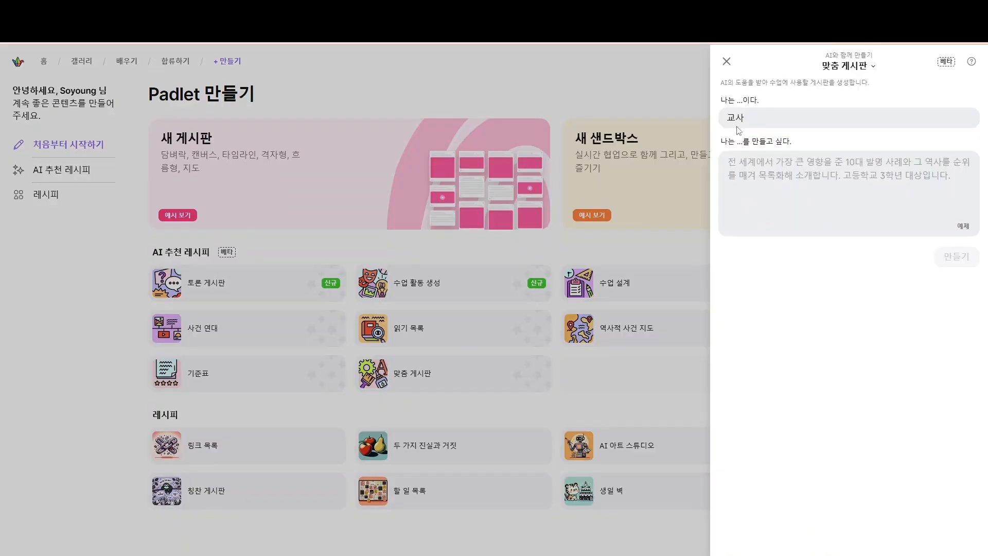
Paste the request for sections 공지사항 to 학생별 바로가기 plus 20101–20120, then generate the board
click(740, 165)
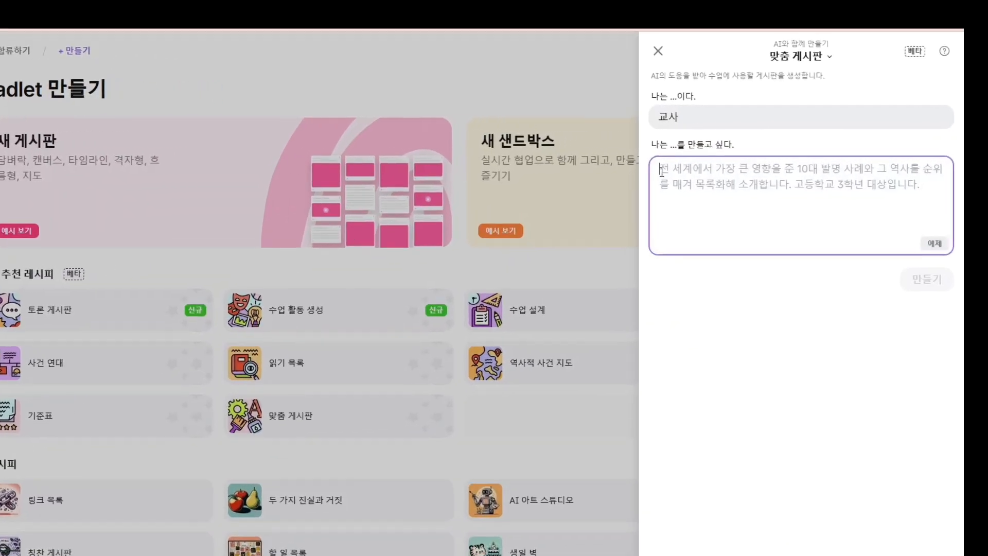
text(영어 수업노트로 활용할 게시판을 만들려고해. 아래 목록에 맞게 섹션을 만들어줘. 1. 공지사항 2. 수업노트 사용법 3. 주요 사이트 4. 오늘의 수업 5. 선생님 예시 6. 학생별 바로가기 7. 다음 섹션 부터는 20101 ~ 20120 까지의 섹션을 차례로 만들어줘.)
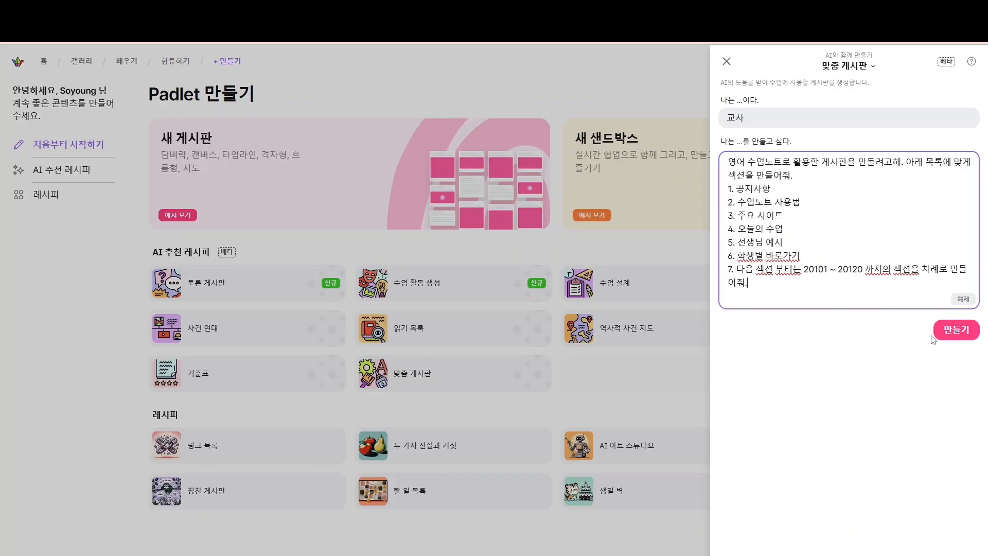
click(957, 332)
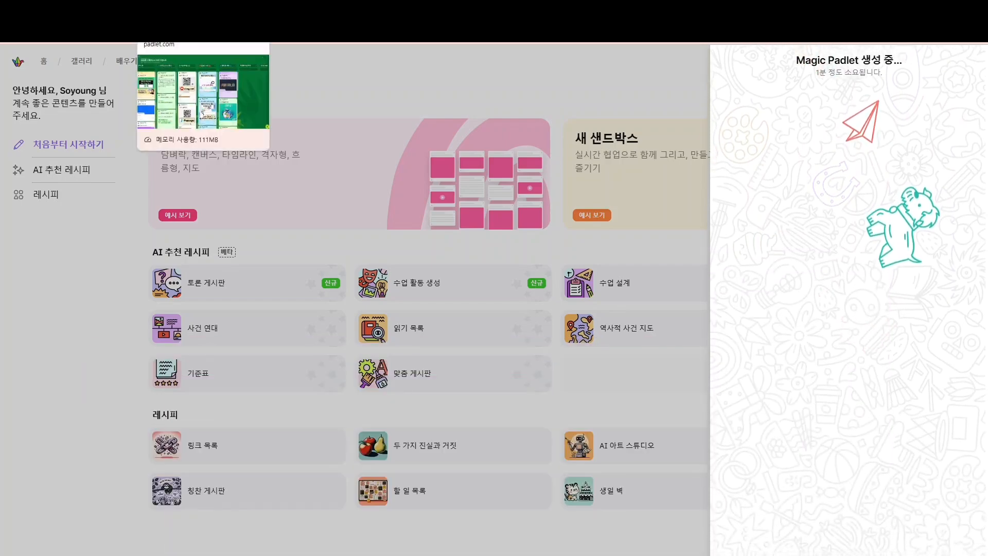
Browse the generated 영어 수업노트 board's empty sections from 공지사항 across to 20120
click(172, 9)
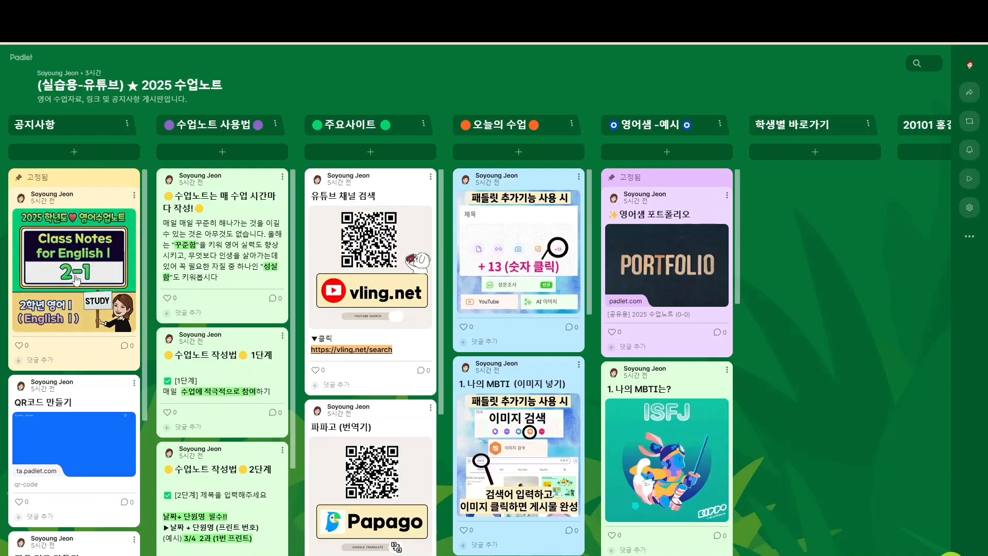
scroll(82, 288, down, 5)
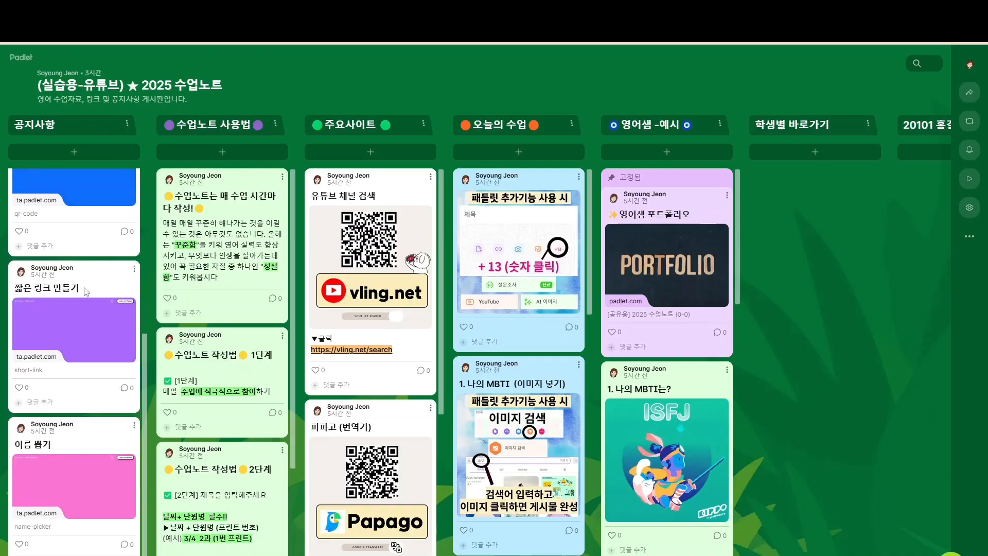
scroll(86, 291, up, 5)
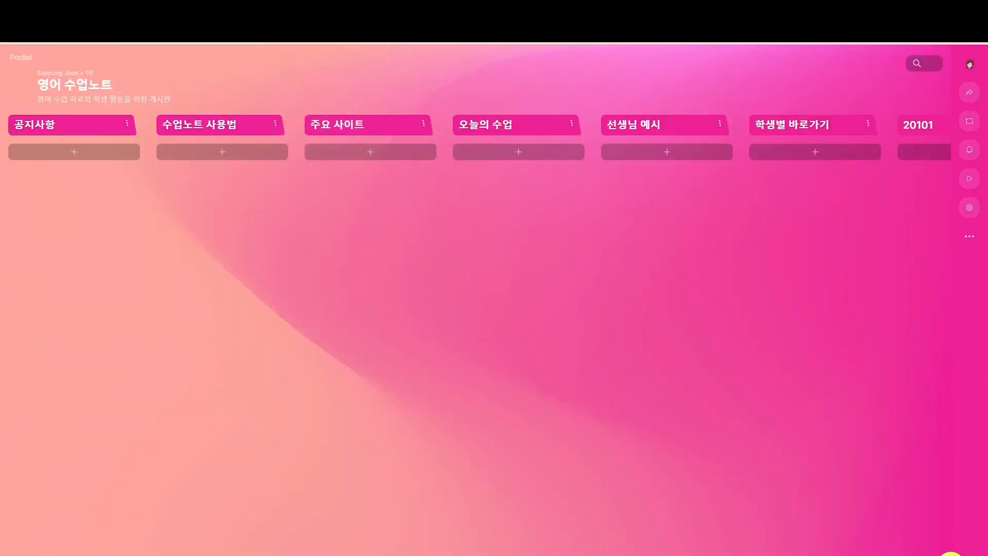
scroll(494, 137, right, 5)
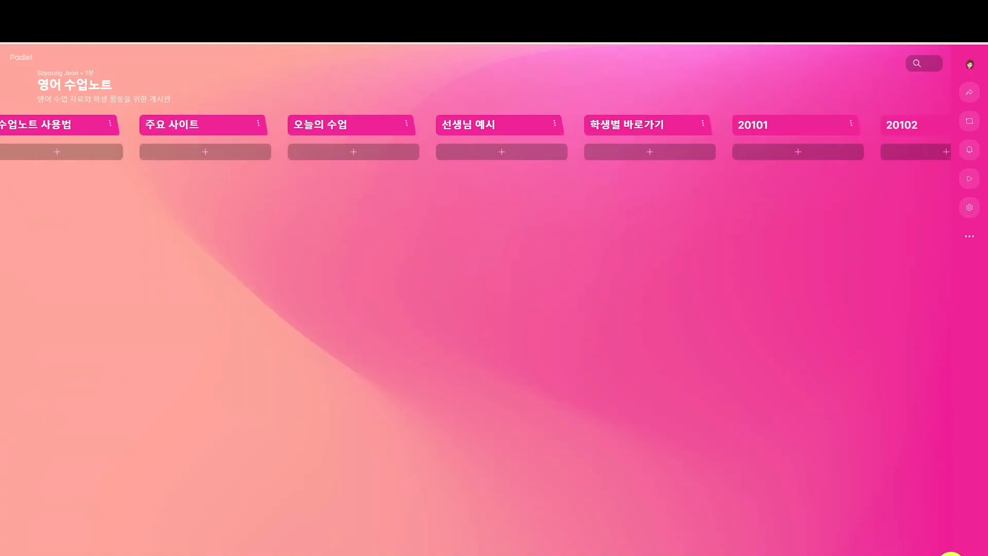
scroll(494, 138, right, 8)
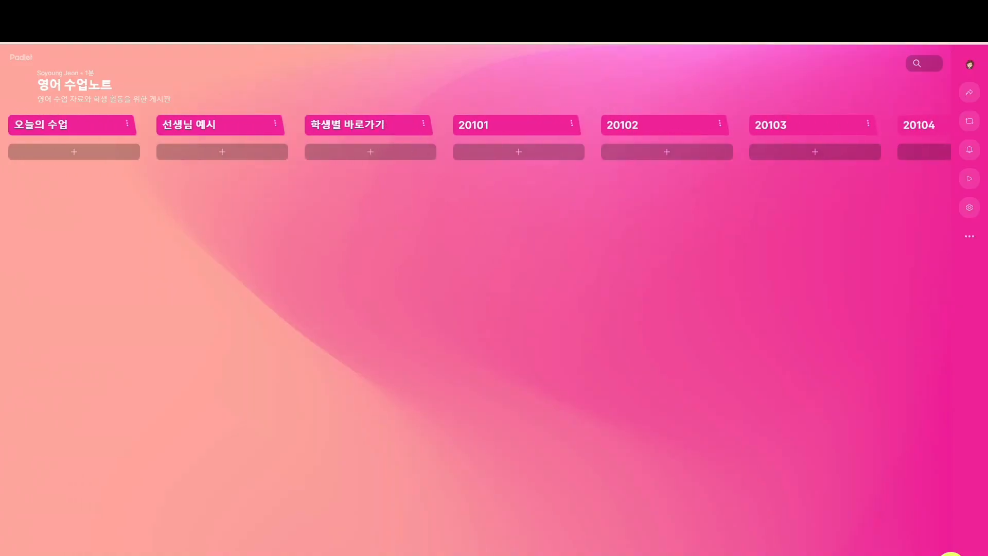
scroll(494, 138, right, 5)
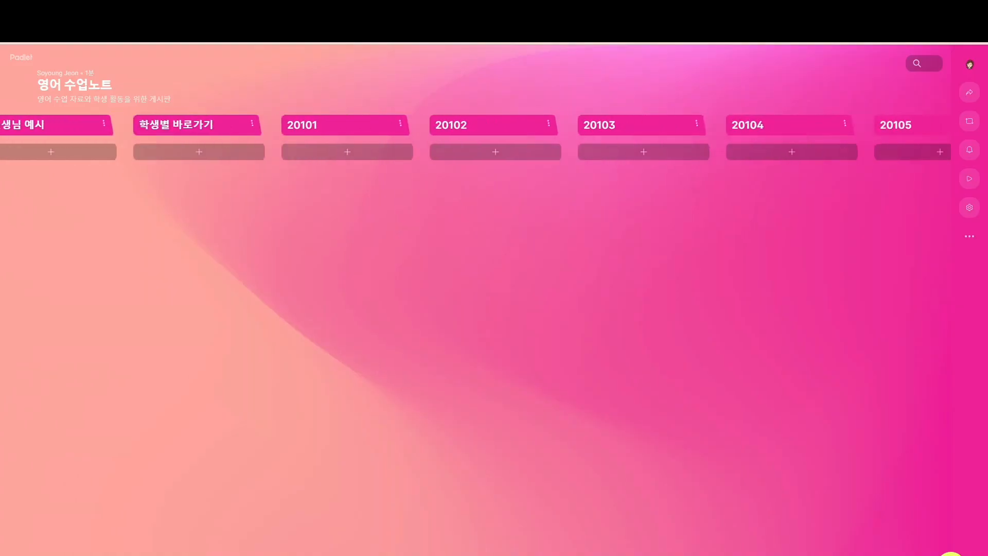
scroll(494, 138, right, 20)
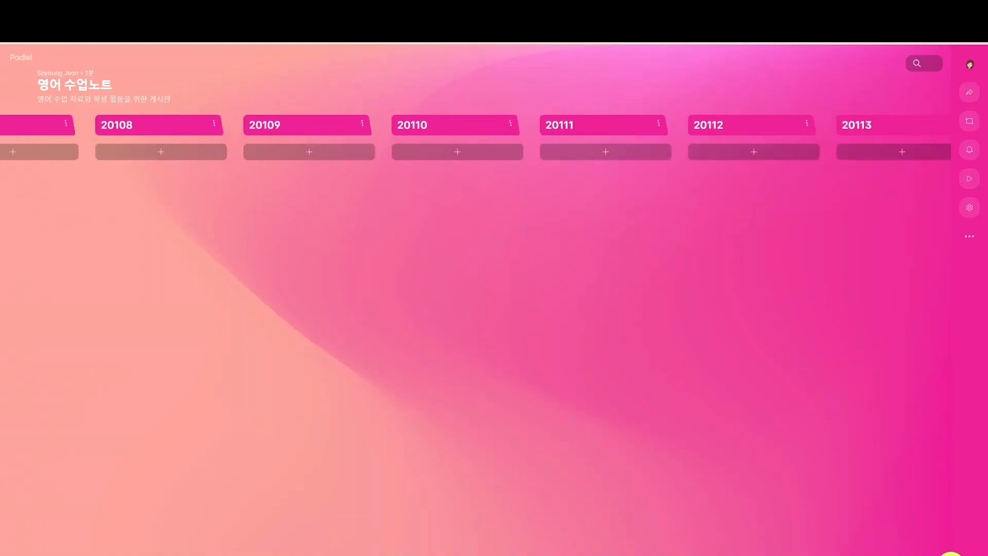
scroll(494, 138, right, 14)
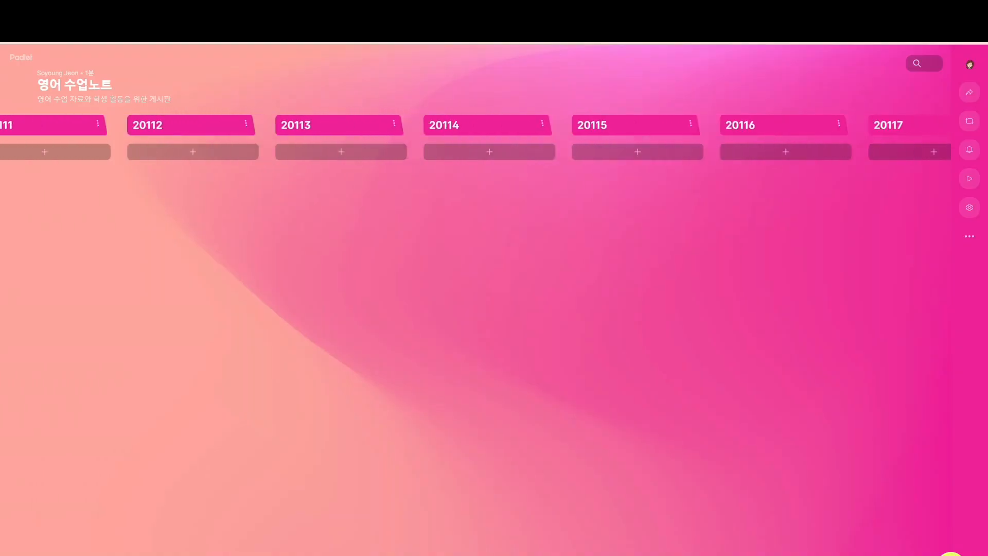
scroll(494, 138, right, 14)
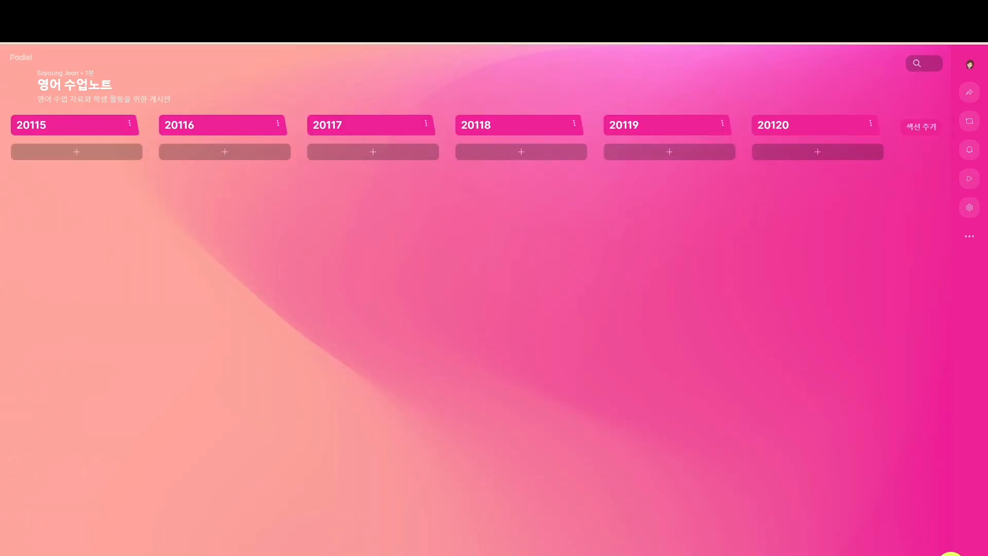
scroll(737, 223, left, 20)
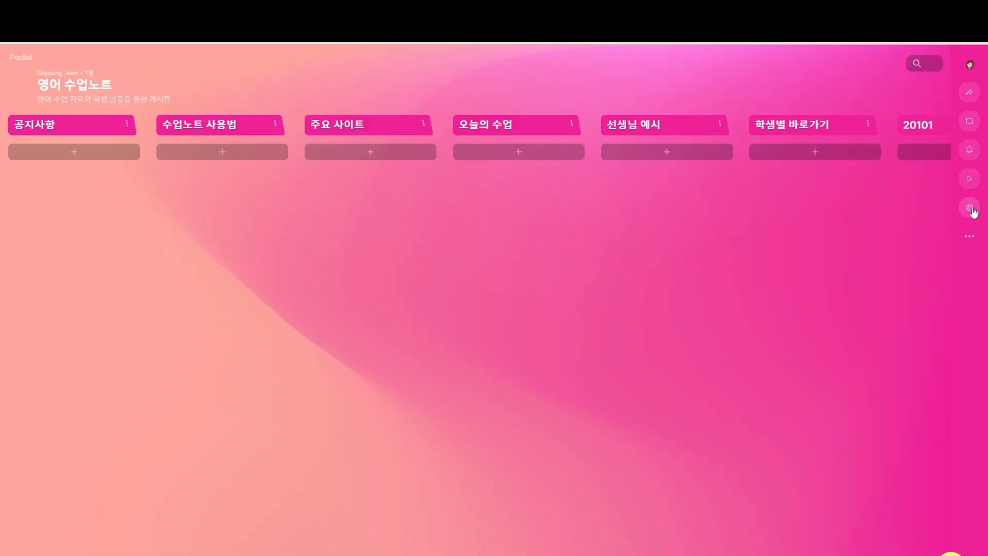
Switch the 영어 수업노트 background from pink to the blue-green gradient and save it
click(970, 208)
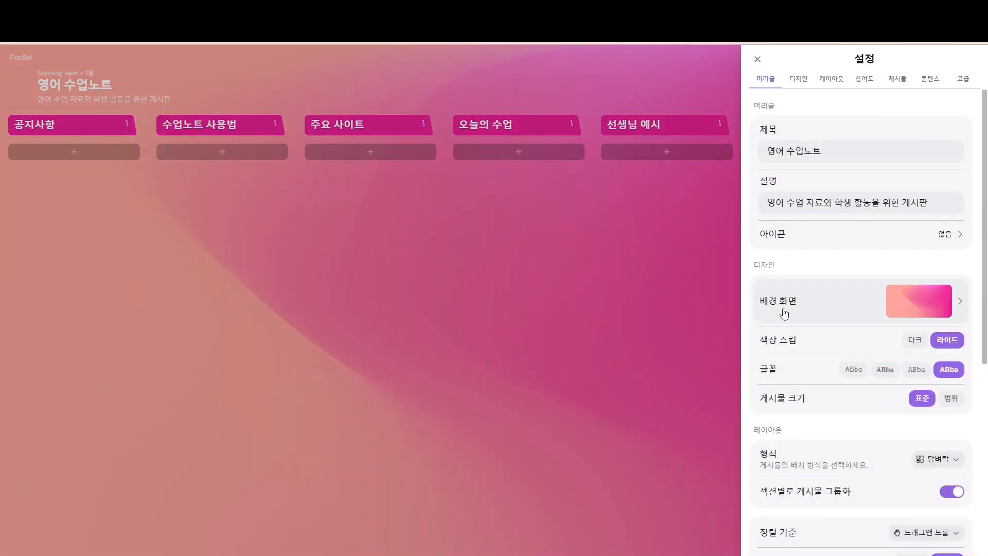
click(960, 301)
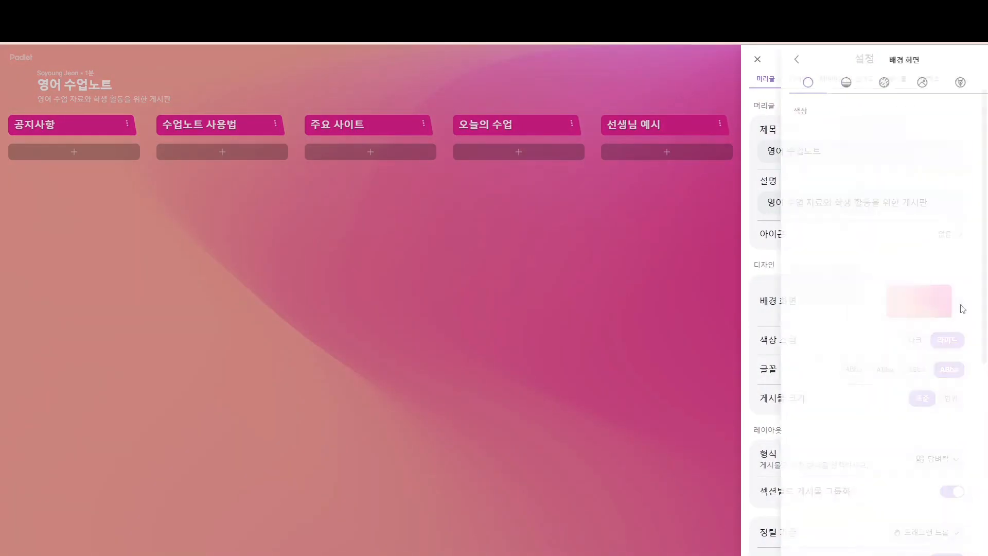
scroll(864, 381, down, 5)
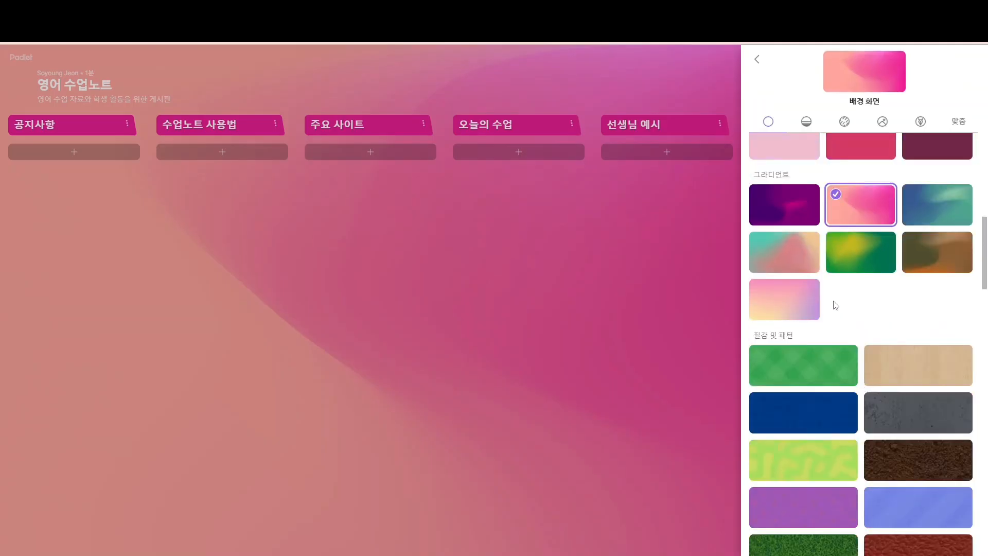
scroll(790, 262, up, 1)
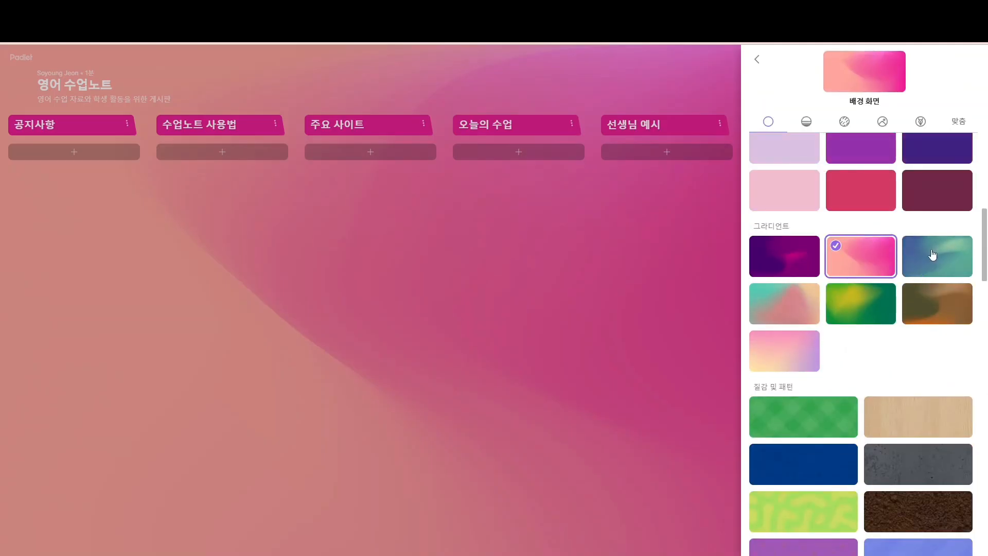
click(932, 255)
click(965, 61)
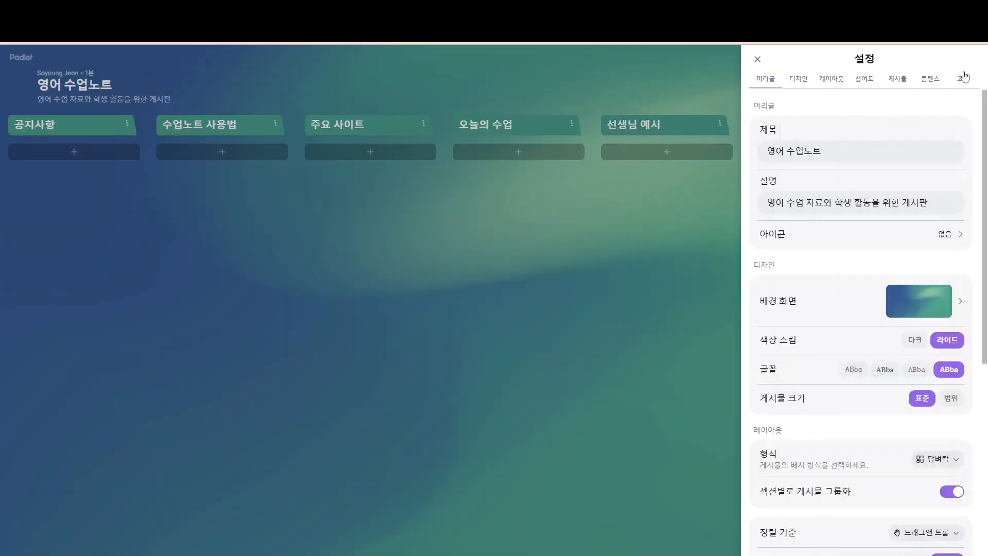
click(757, 58)
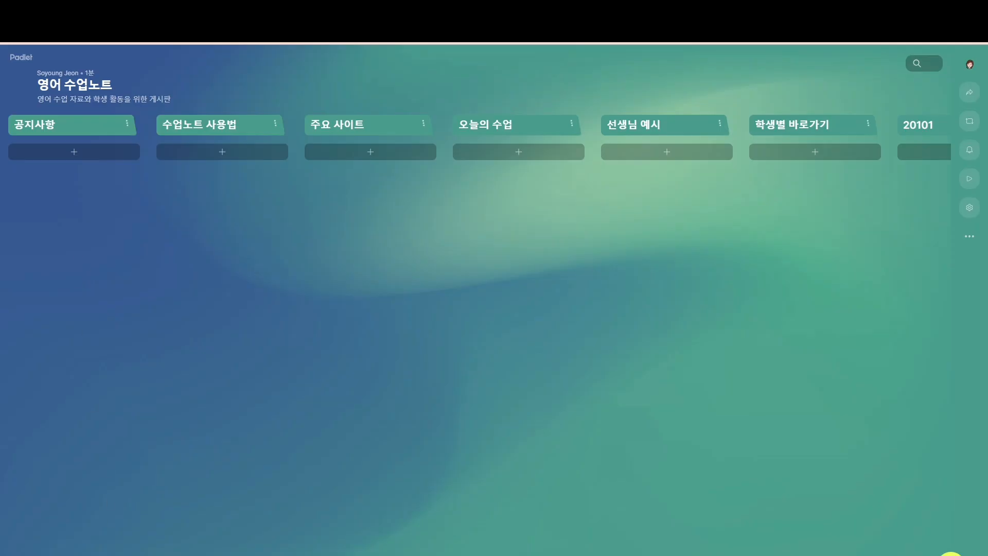
scroll(494, 309, right, 10)
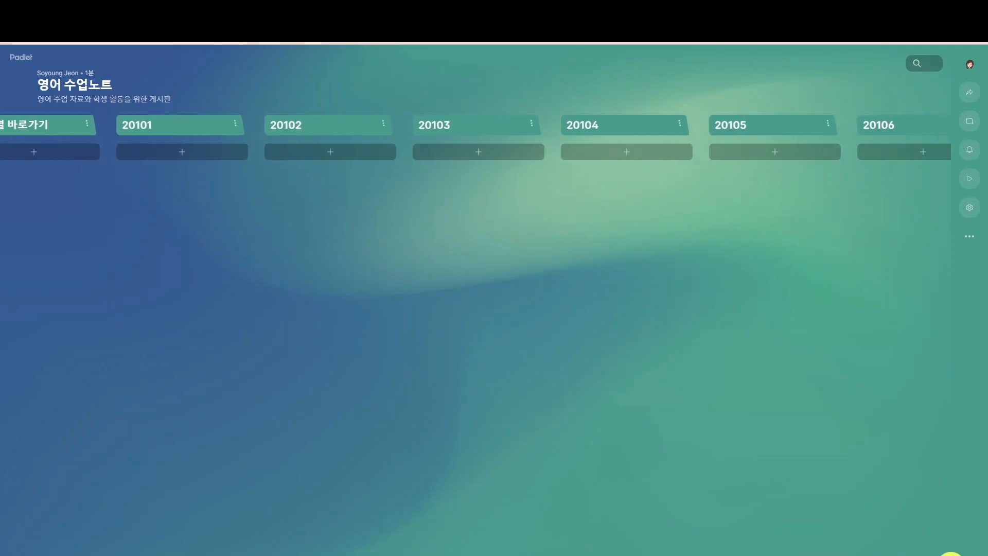
click(122, 130)
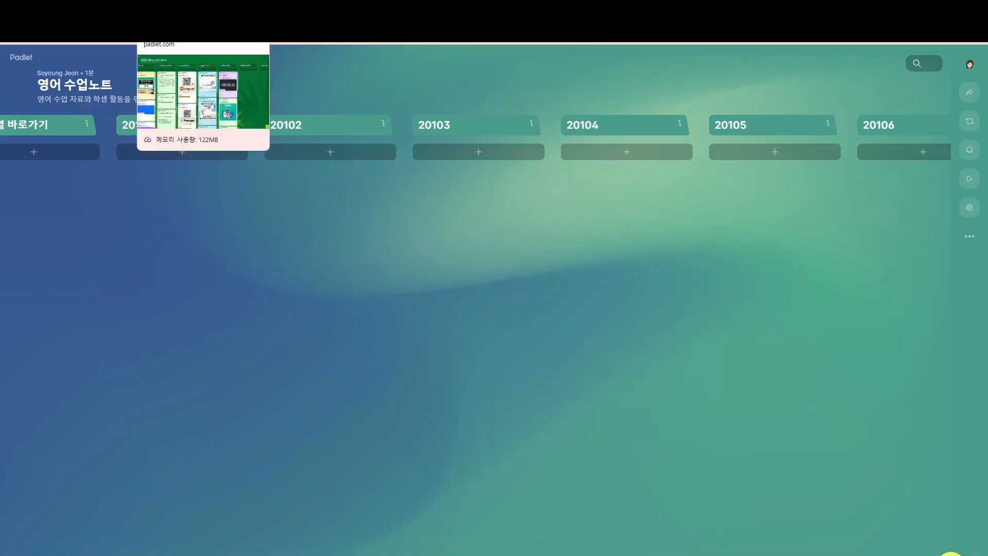
click(191, 10)
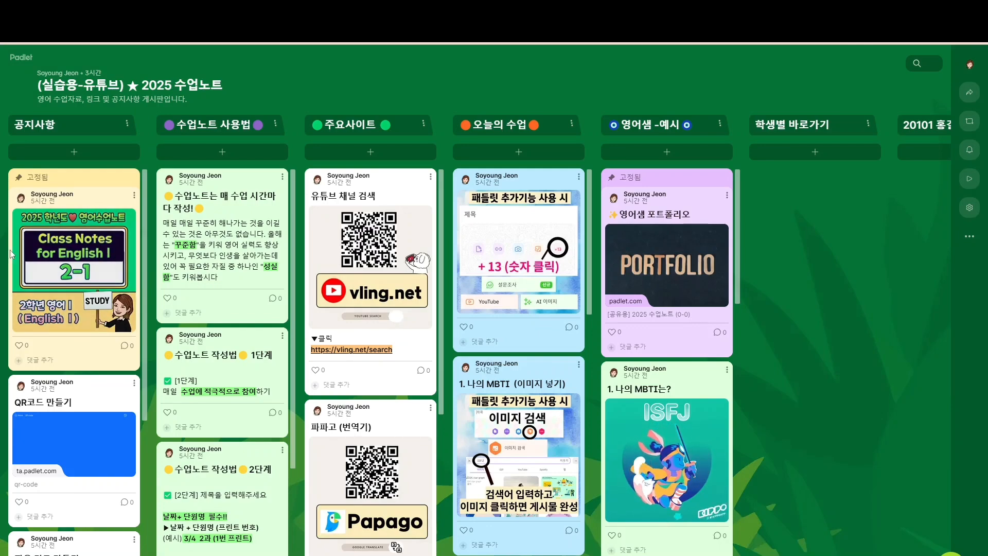
click(134, 196)
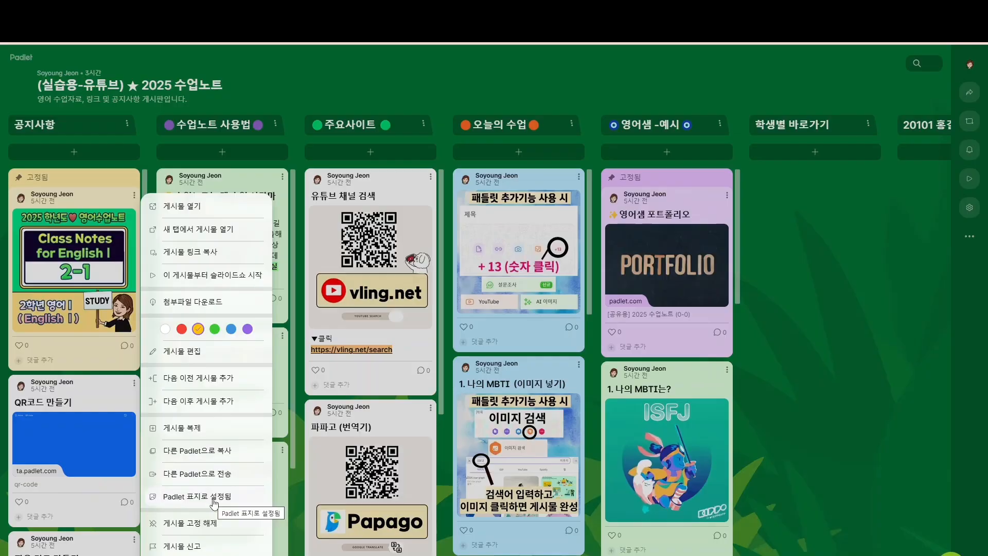
click(280, 476)
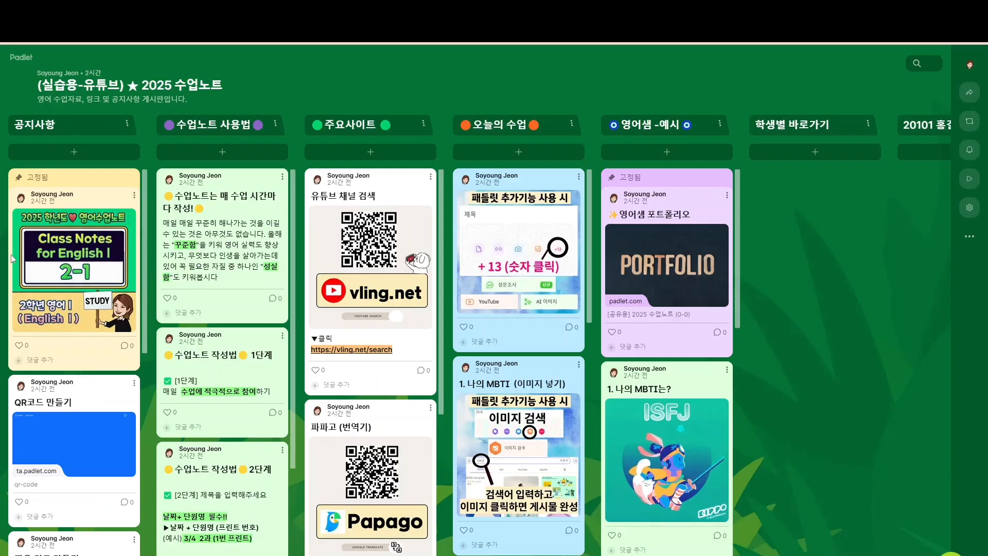
scroll(68, 225, down, 10)
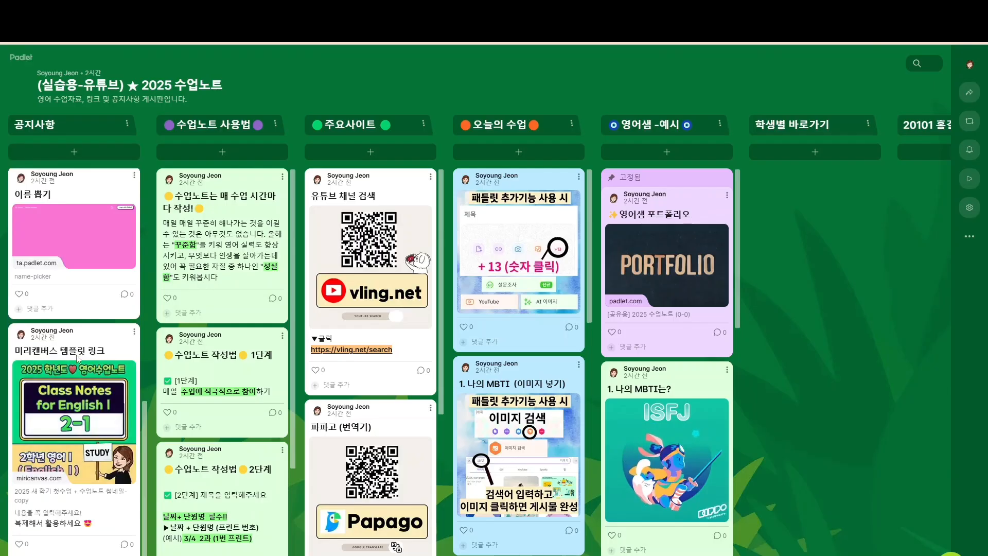
Open the 2025 새 학기 첫수업 + 수업노트 template in the Miri Canvas editor from the link post
click(91, 420)
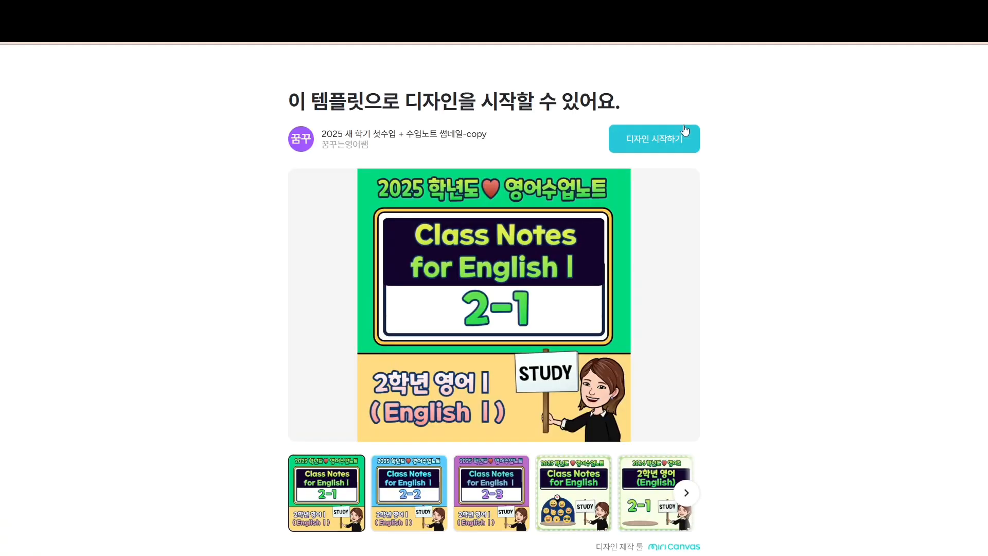
click(664, 143)
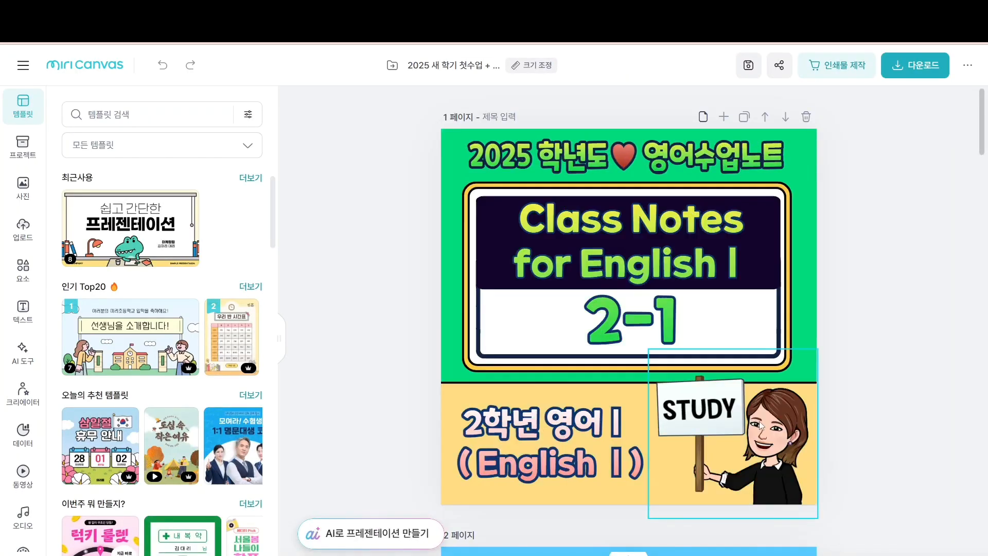
Replace the cover's STUDY character with a small green dinosaur in the bottom-right corner
click(763, 424)
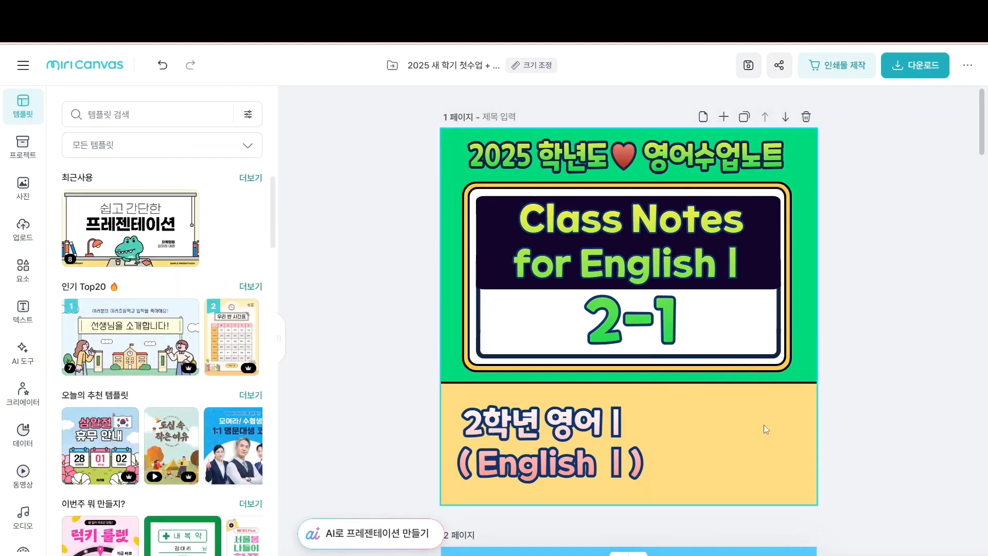
click(24, 270)
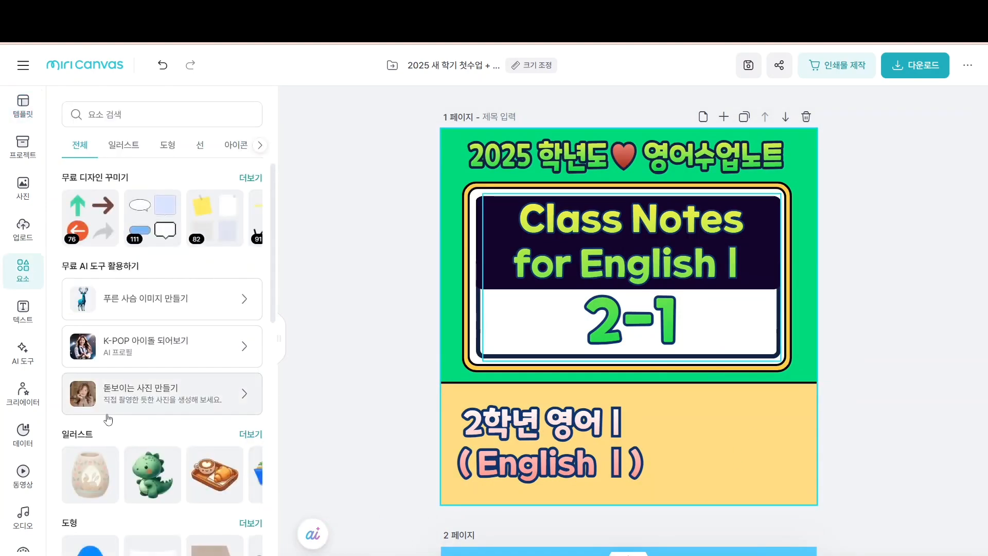
click(152, 483)
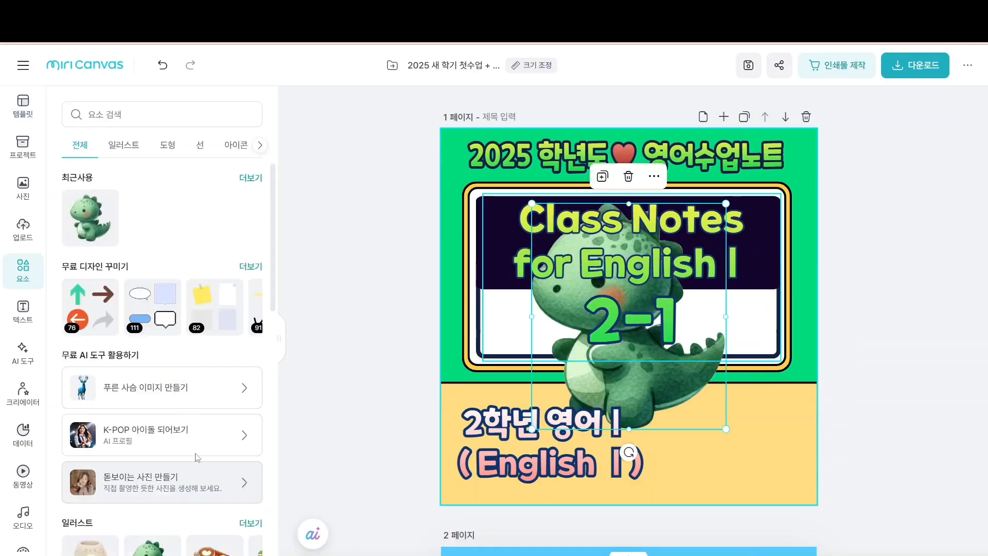
drag(669, 416, 757, 496)
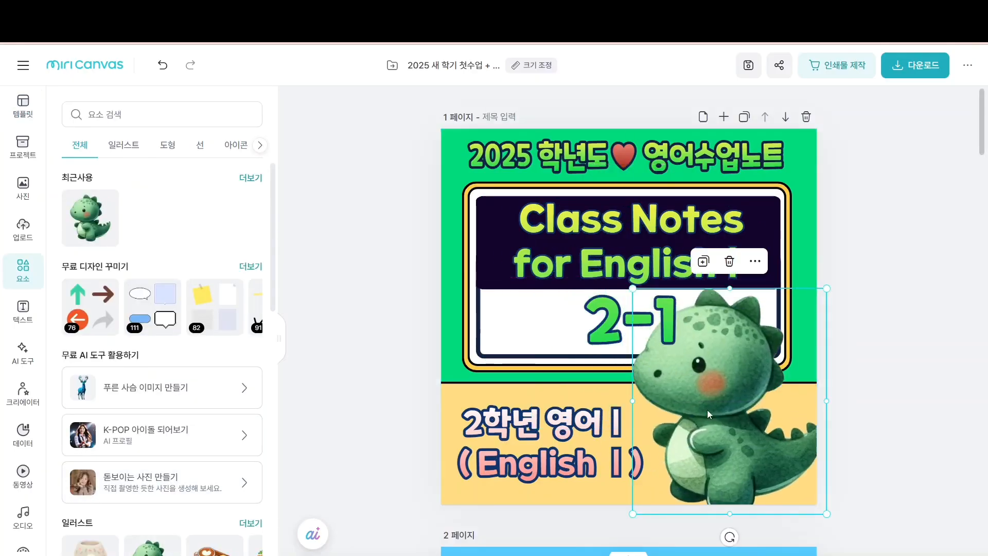
drag(633, 289, 711, 376)
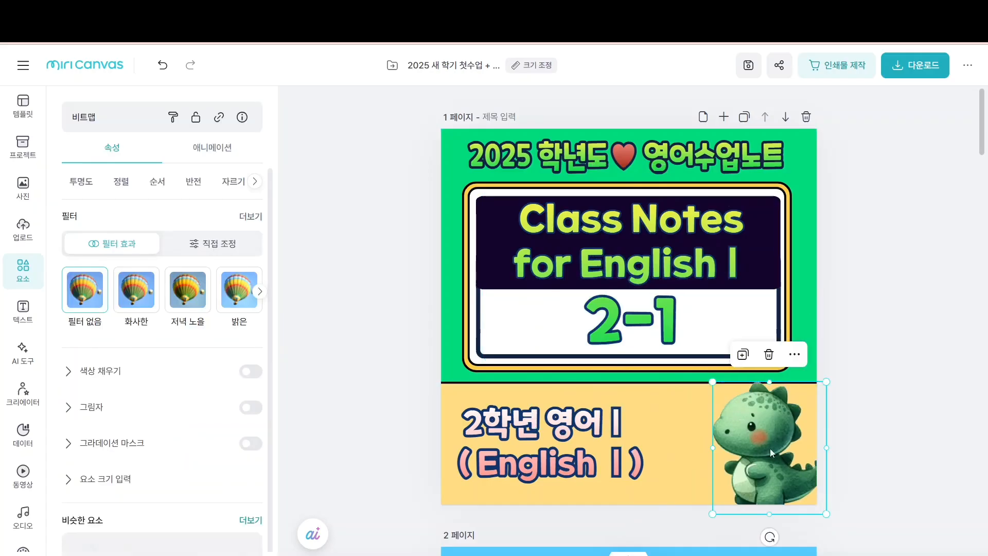
drag(769, 449, 740, 436)
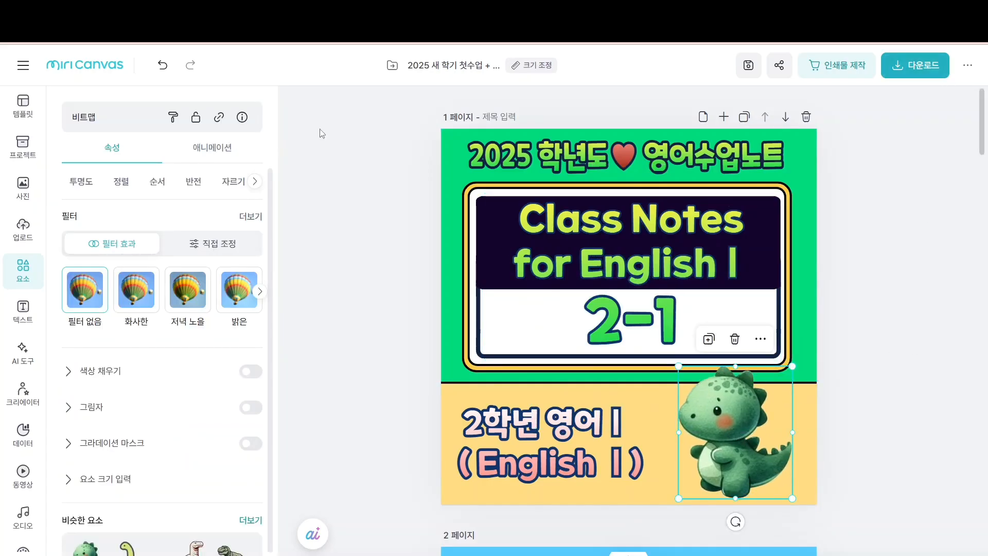
click(921, 65)
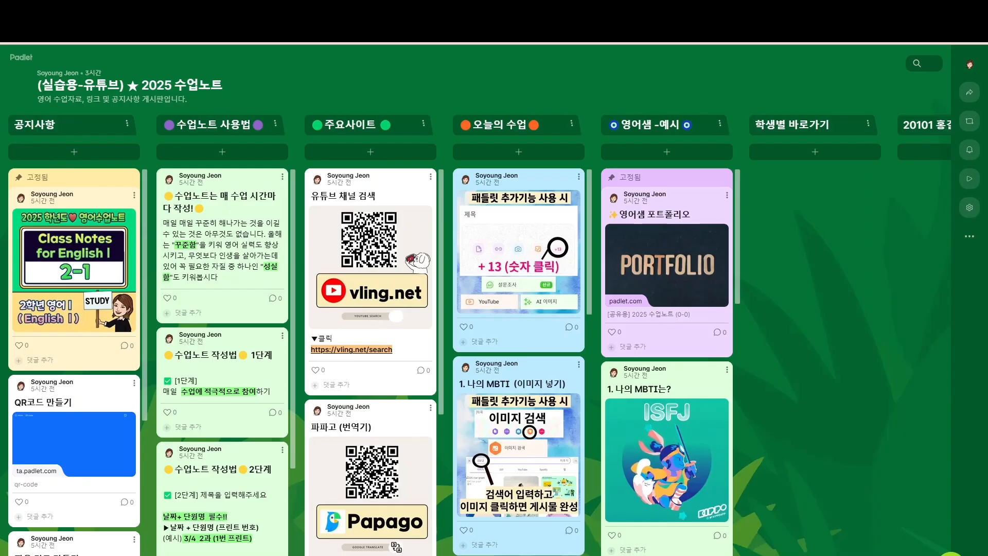
Scroll the 2025 수업노트 board to the student columns and review the 오늘의 수업 posts
scroll(475, 334, right, 2)
scroll(475, 335, right, 5)
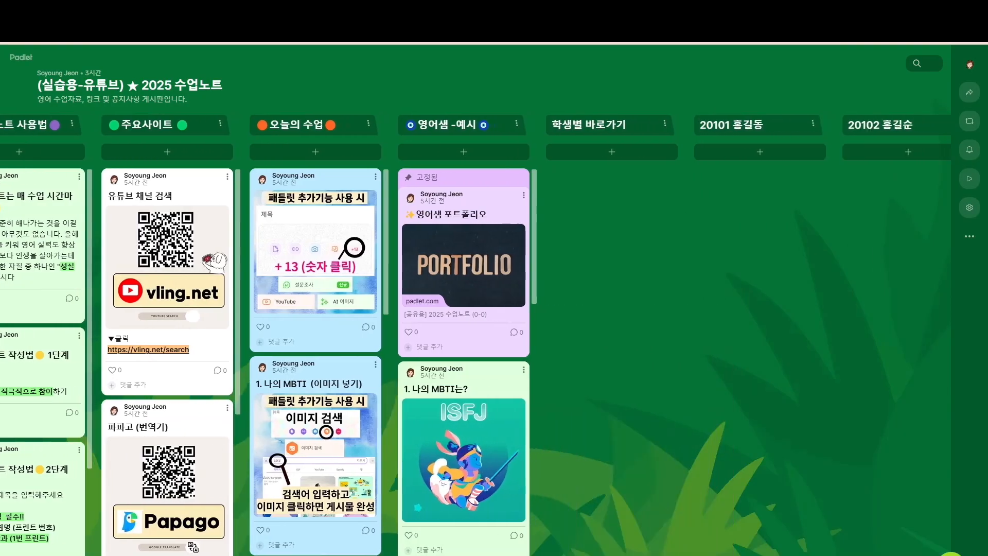
scroll(476, 334, left, 5)
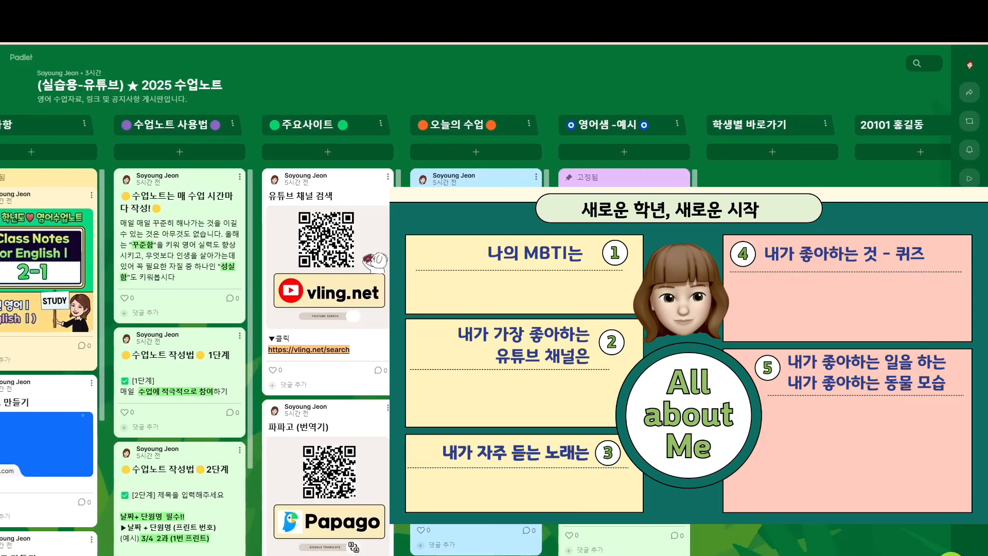
scroll(196, 360, right, 3)
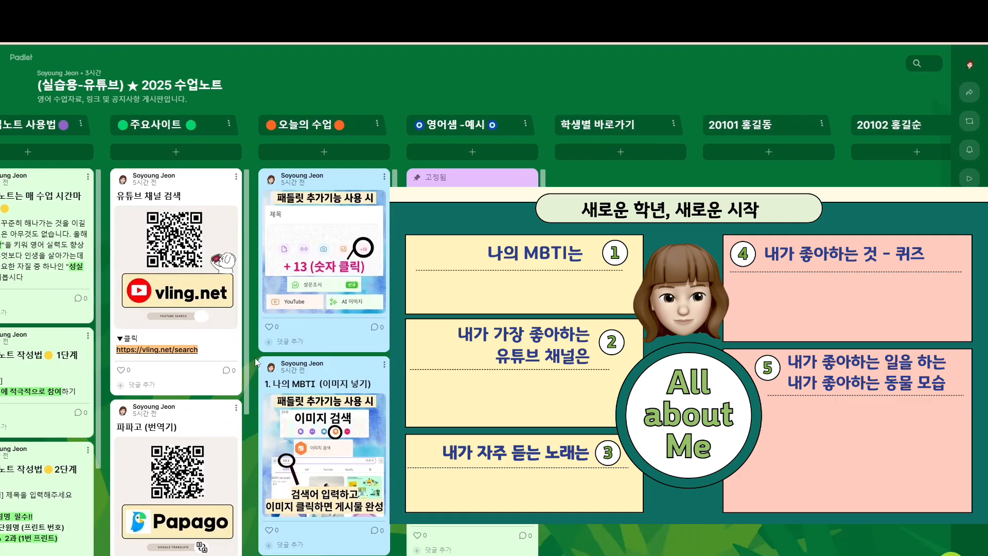
scroll(259, 361, down, 6)
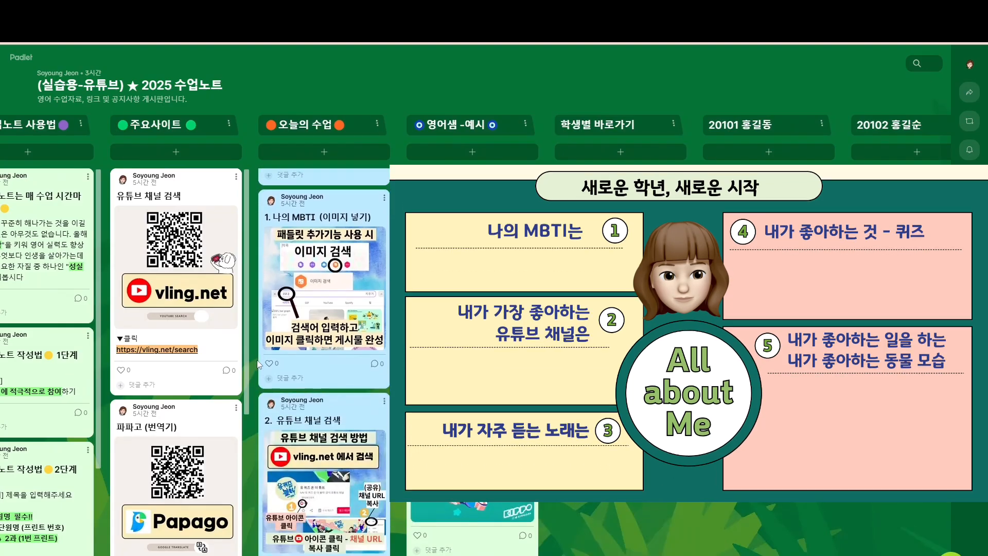
scroll(259, 365, down, 2)
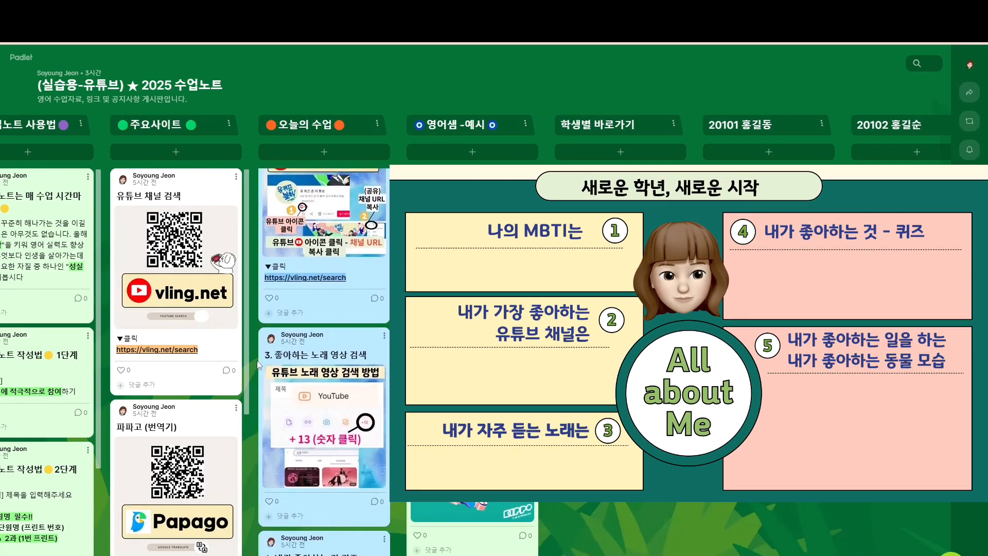
scroll(258, 366, up, 7)
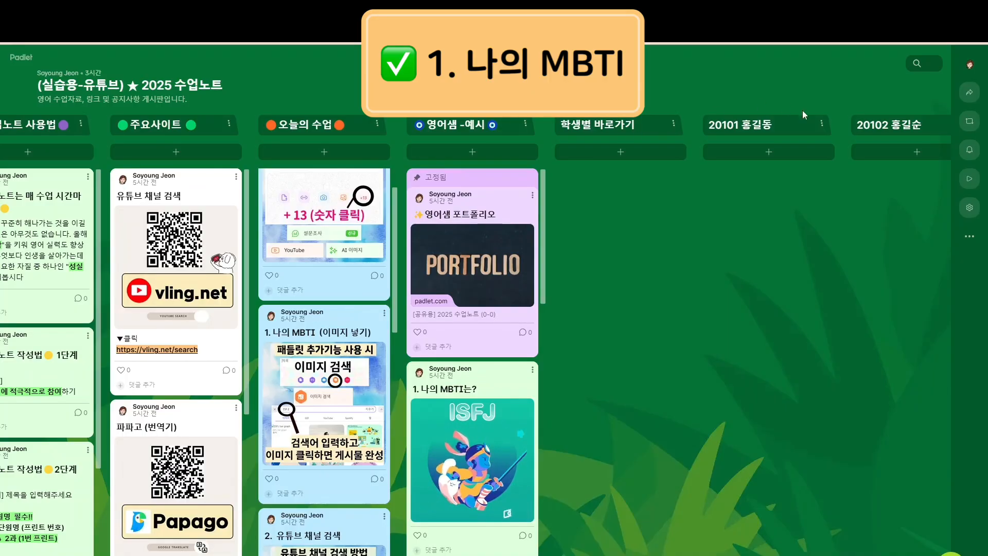
Start a new post in section 20101, with the required 1.나의 MBTI title field
click(770, 157)
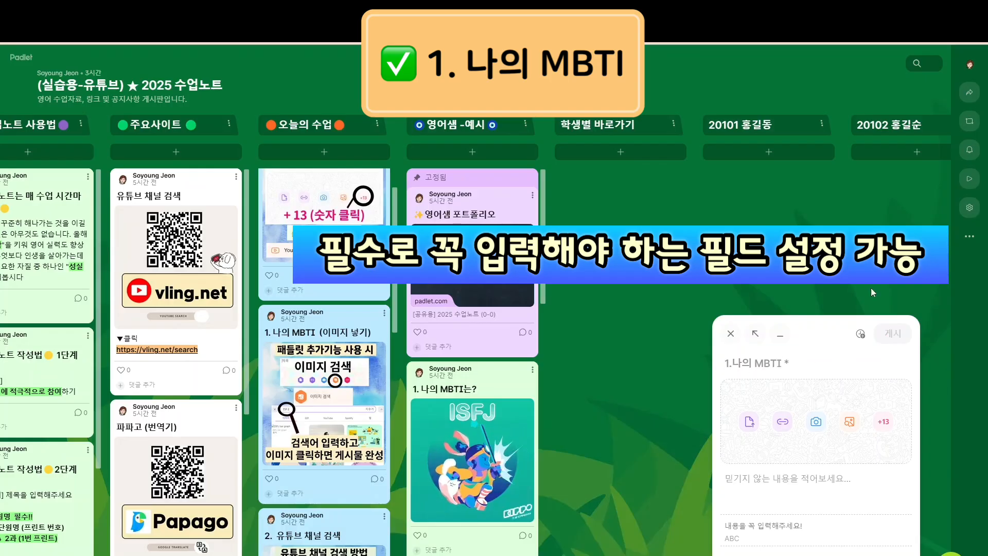
Open the 게시물 필드 page in the board settings to see the title, attachment, body and custom fields
click(967, 211)
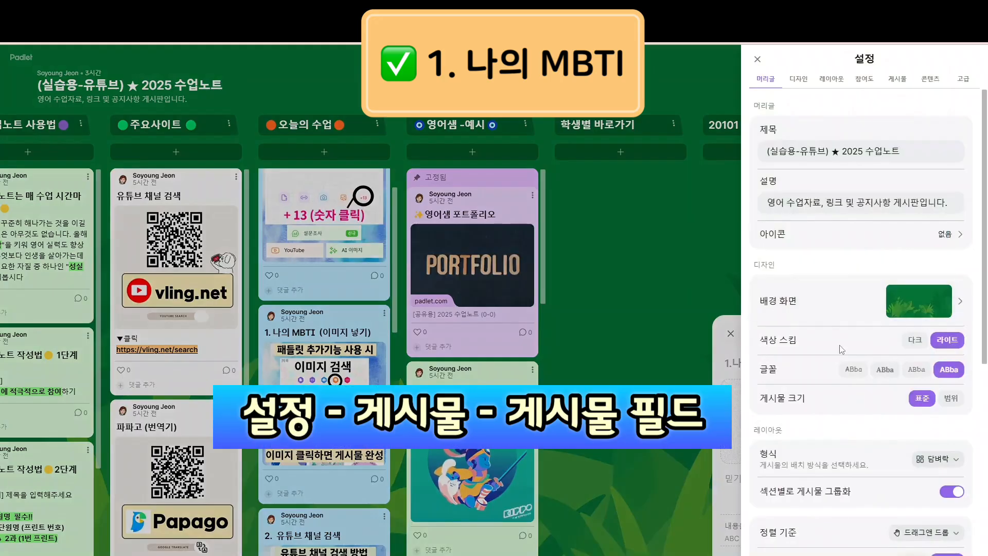
scroll(836, 347, down, 4)
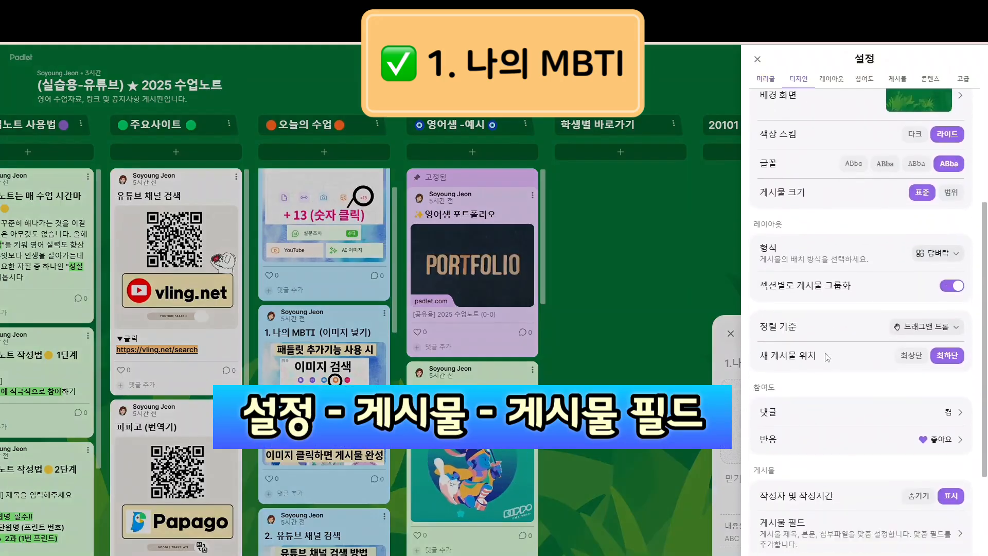
scroll(827, 357, down, 1)
scroll(782, 424, down, 1)
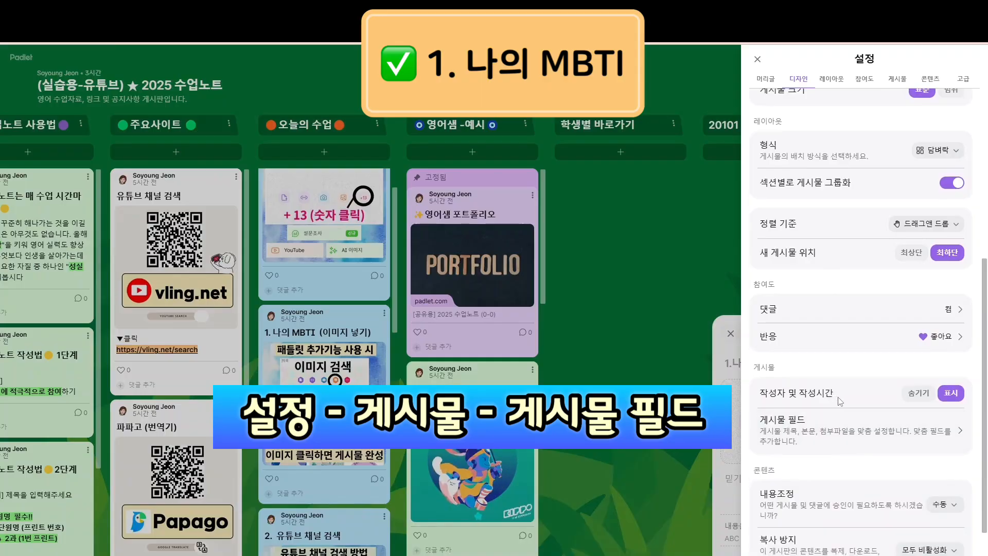
click(798, 432)
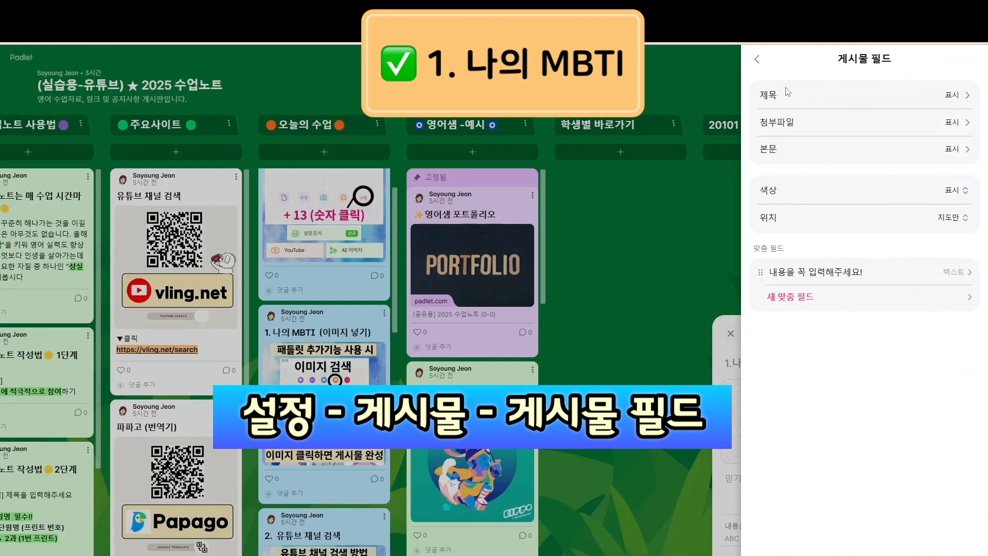
Keep the post title required, set its placeholder to '(제목을 꼭 입력하세요)', save, and close settings
click(961, 103)
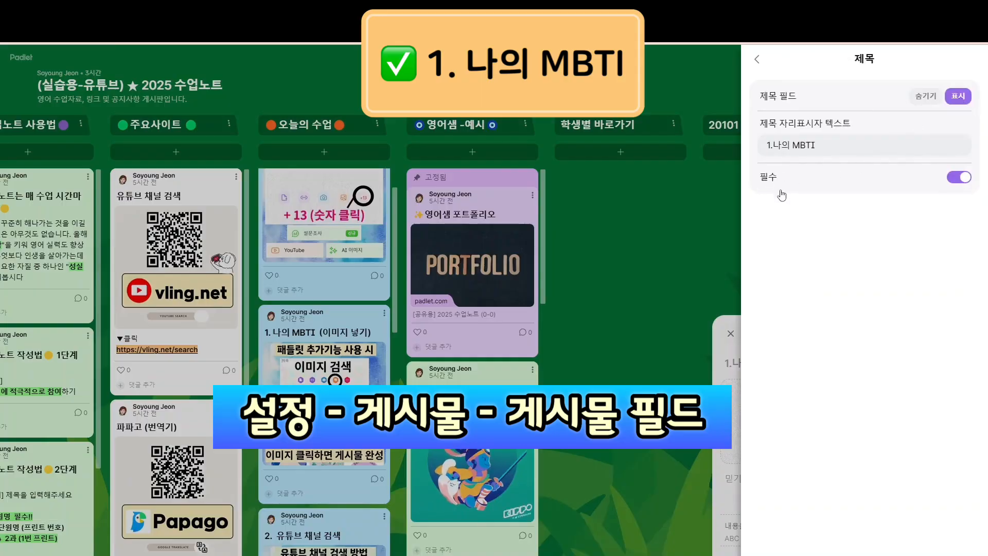
click(966, 182)
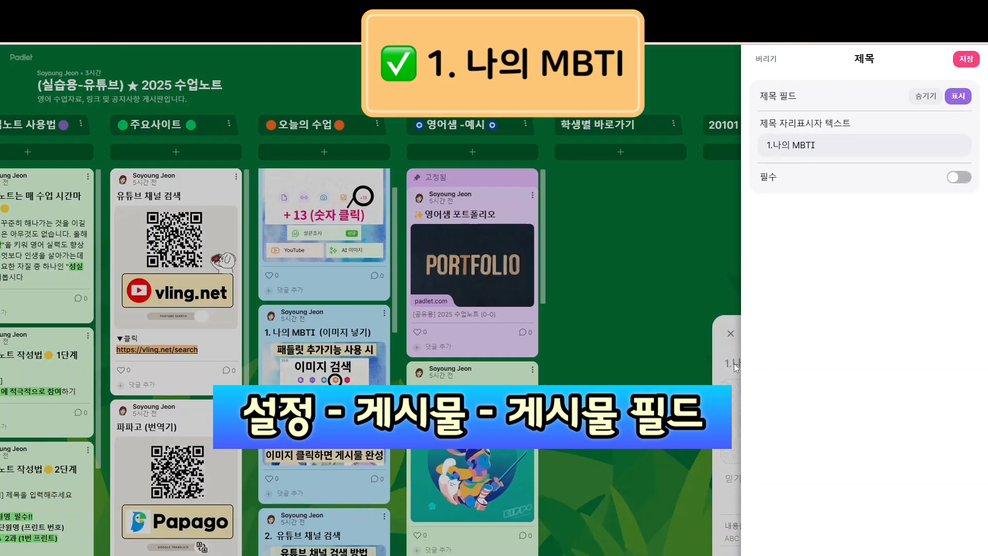
click(958, 177)
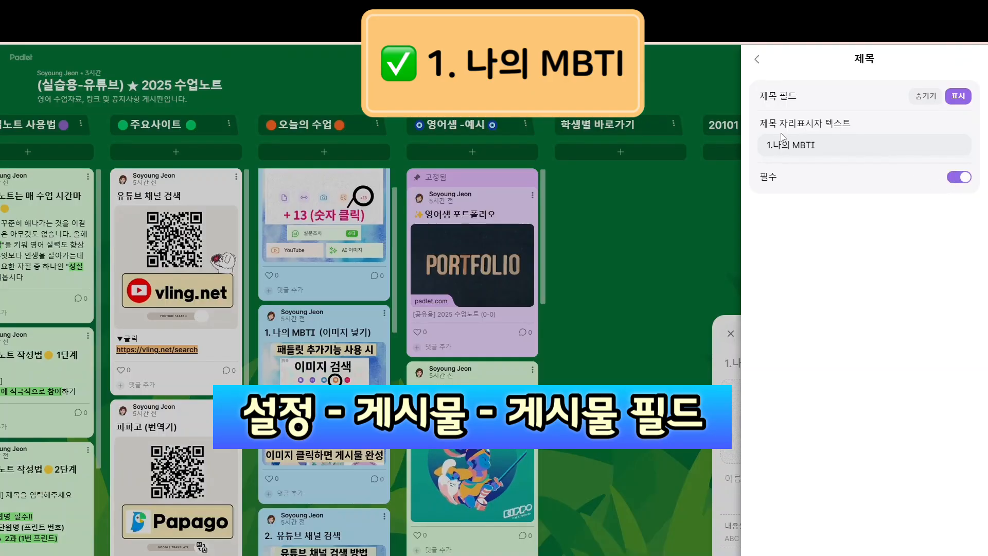
click(836, 150)
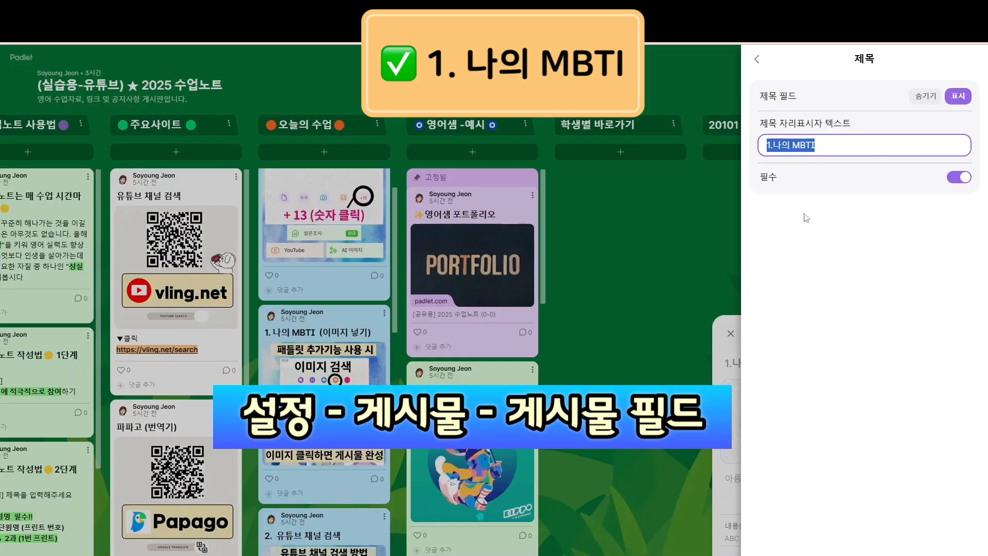
text((제목을)
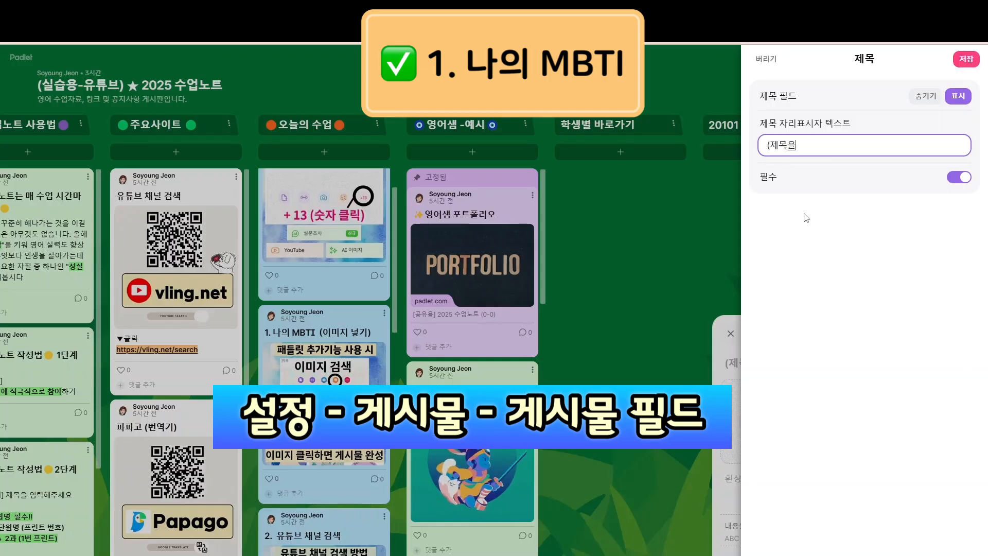
text( 꼭 입력하겠)
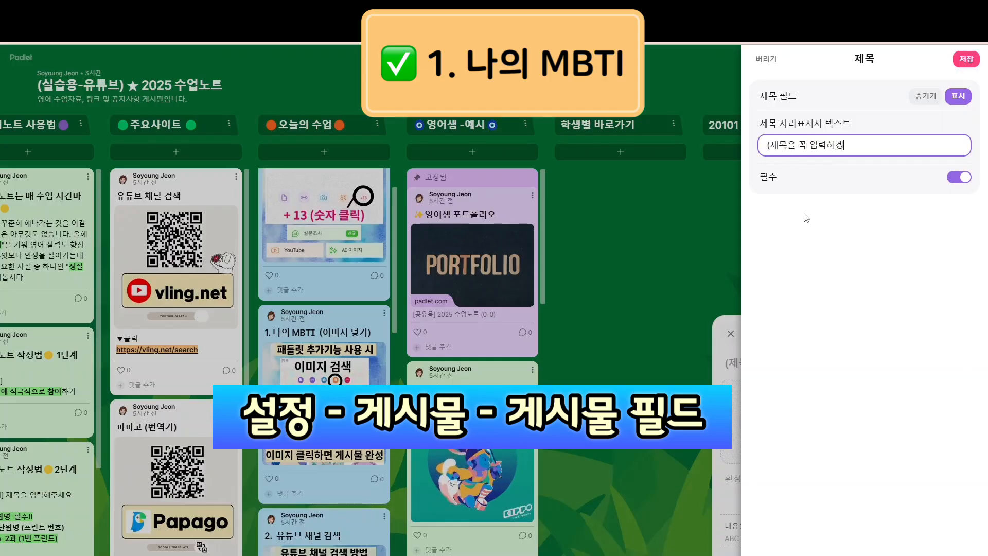
key(BackSpace)
key(BackSpace)
text(세요)
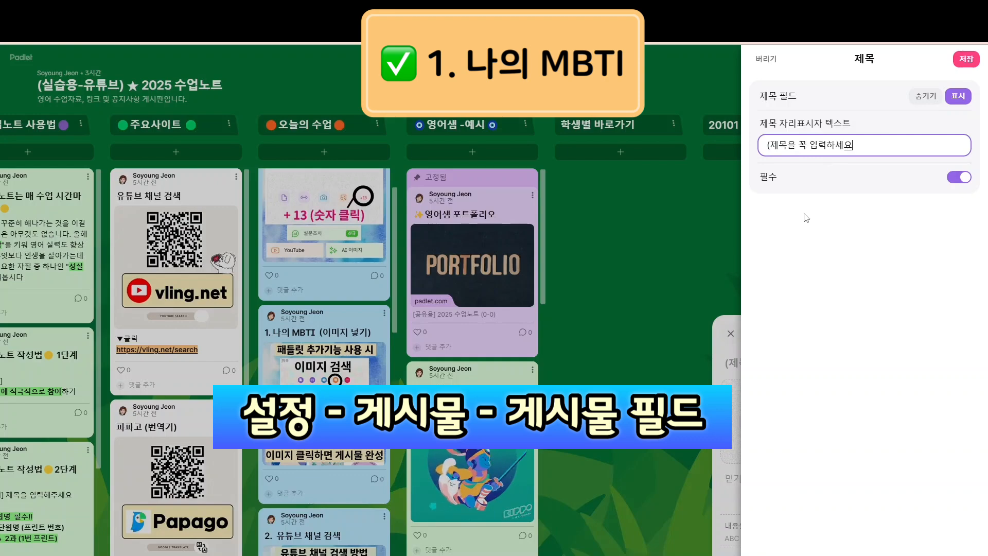
text())
click(965, 58)
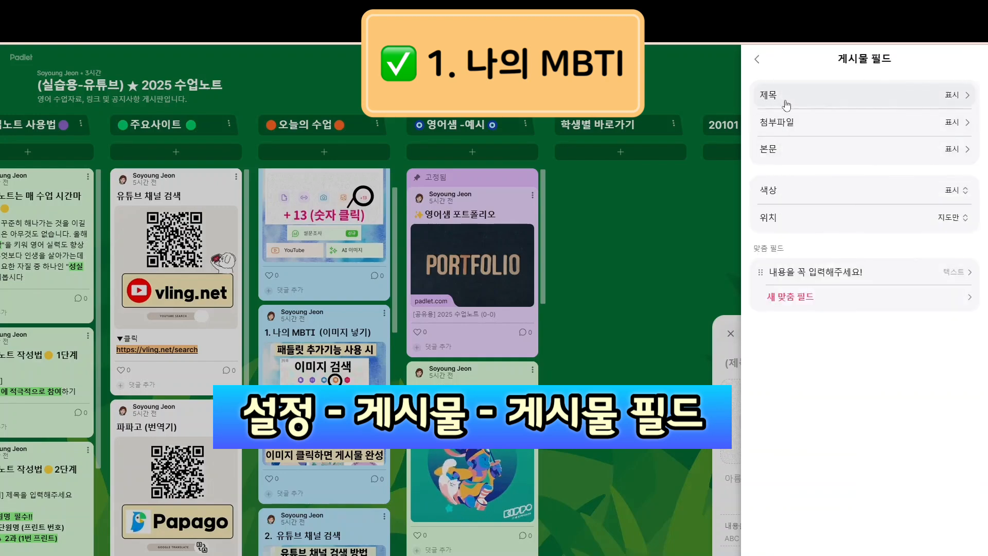
click(756, 59)
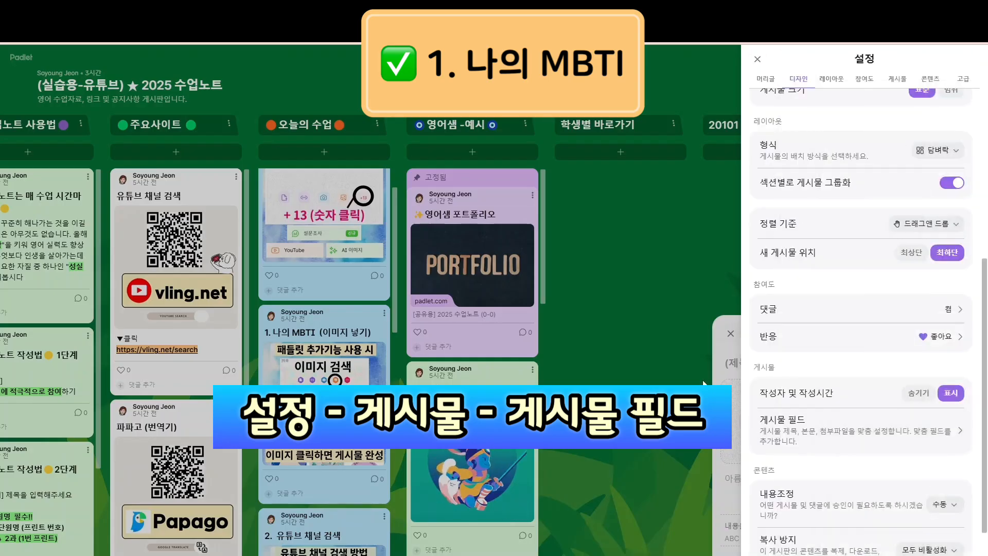
click(727, 296)
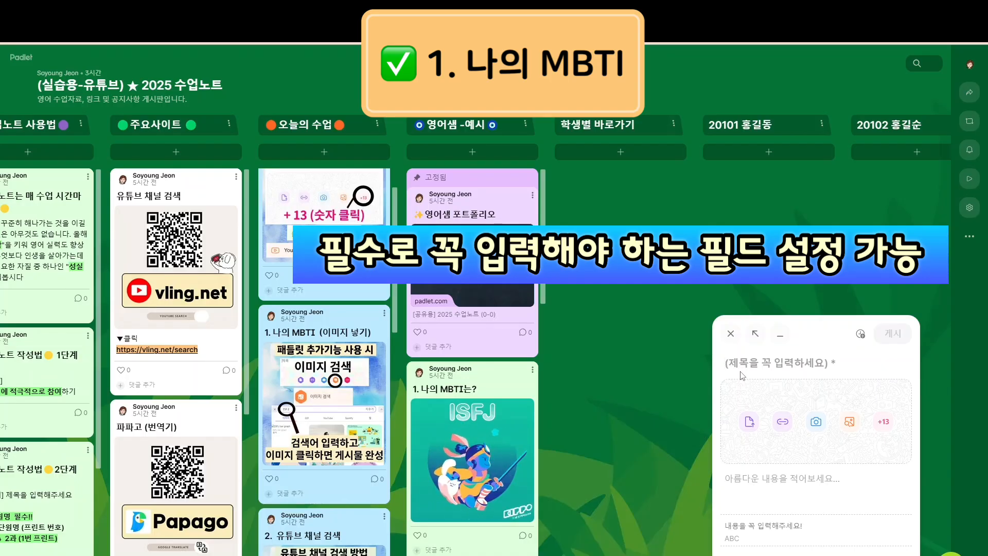
Title the new post '1. 나의 mbti' and begin typing ISFJ in capitals as its body
text(1. 나의)
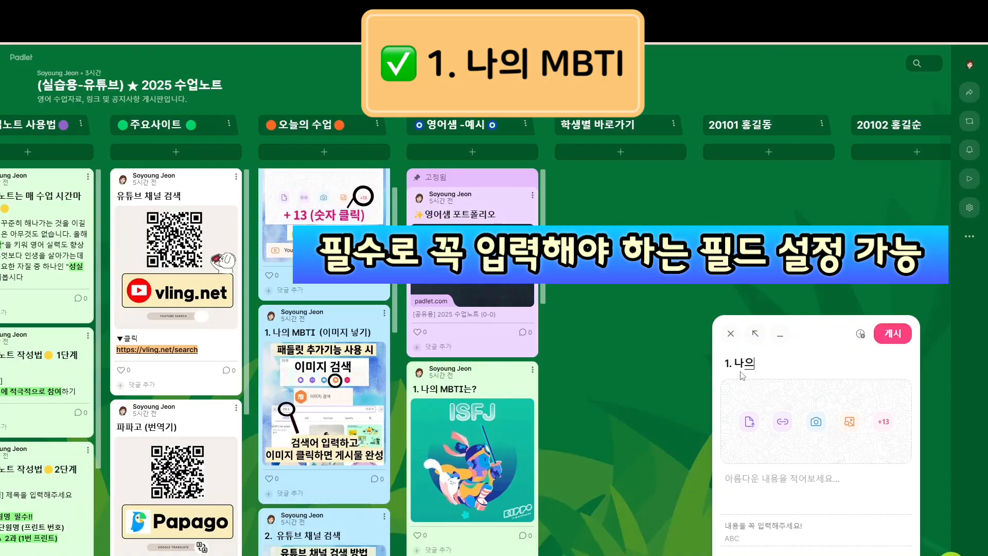
text(bti)
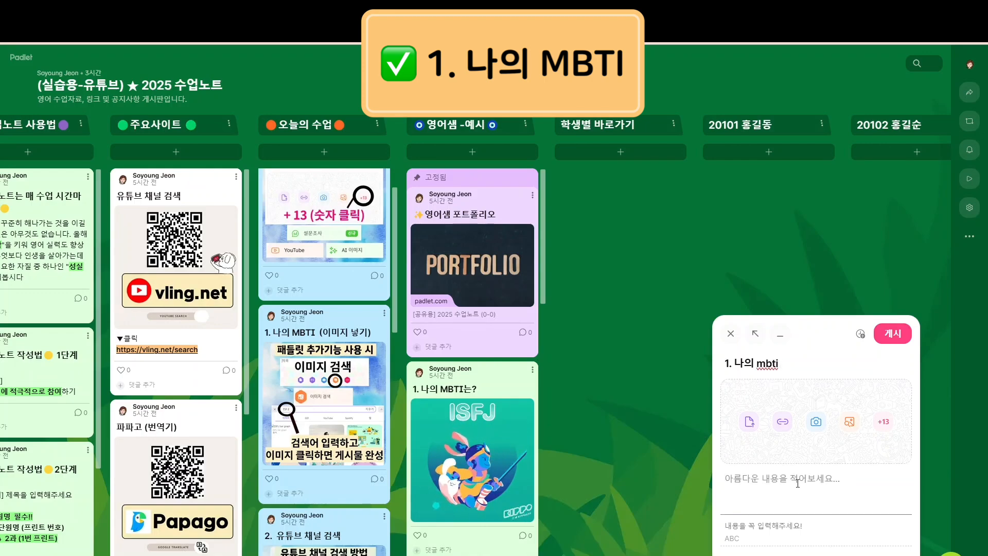
key(Caps_Lock)
text(I)
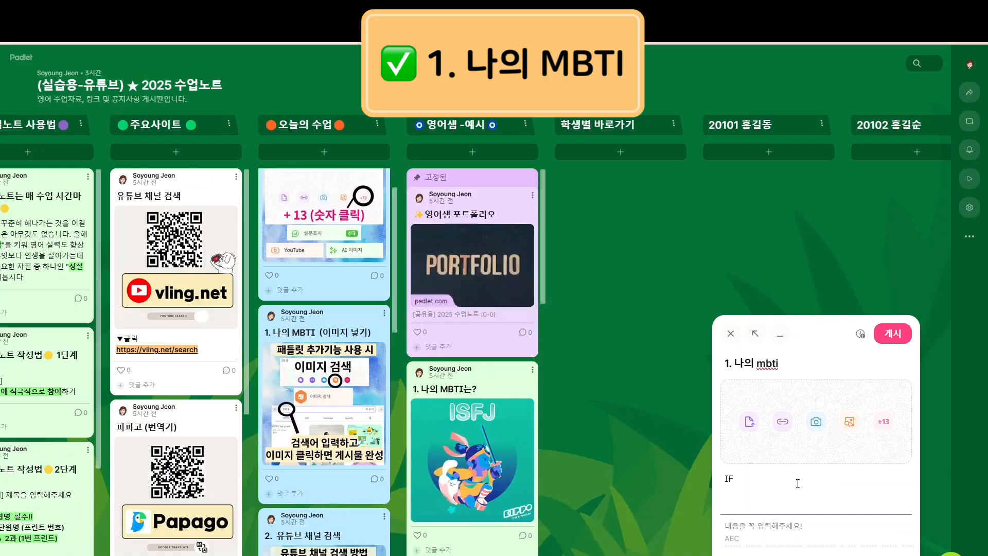
text(SFJ)
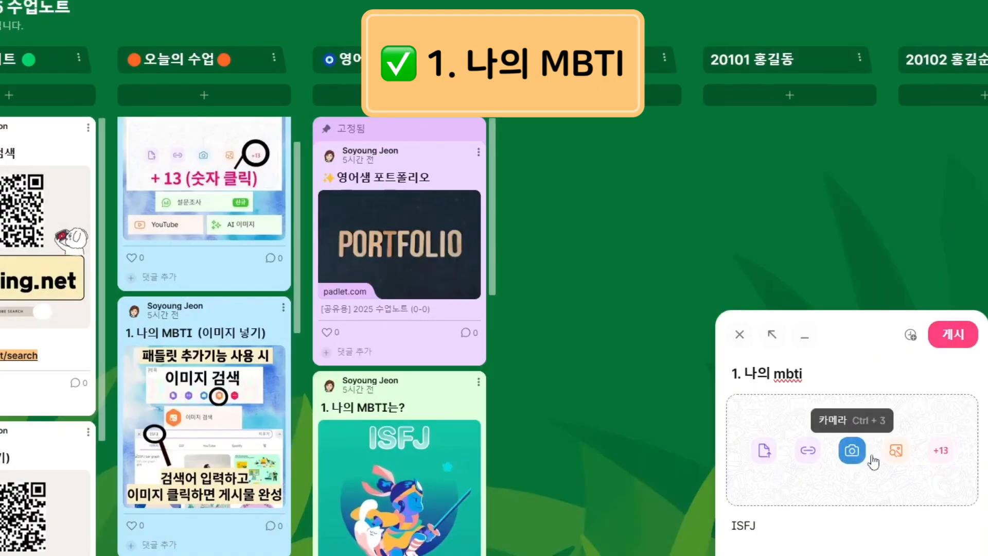
Attach the boo.world ISFJ GIF through image search and publish the MBTI post
click(947, 459)
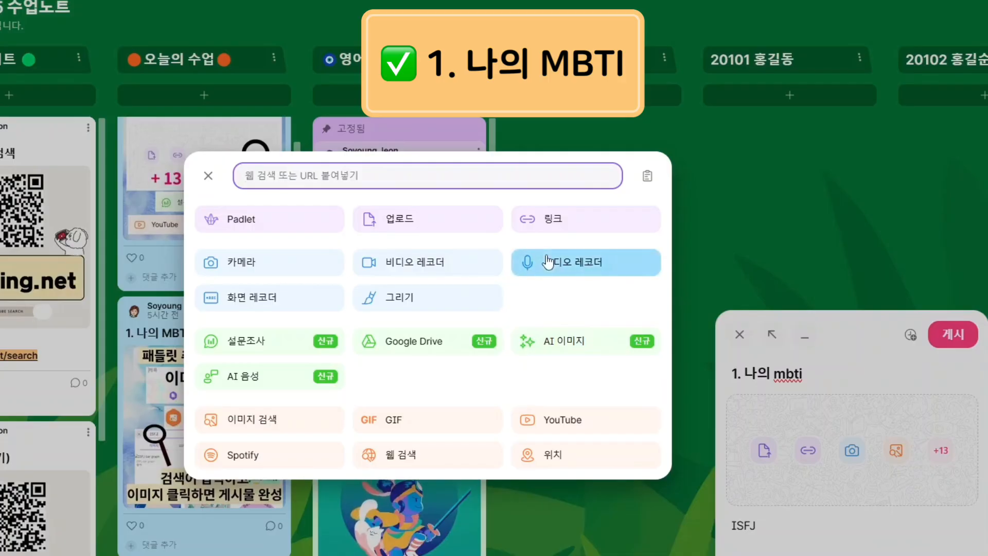
click(292, 428)
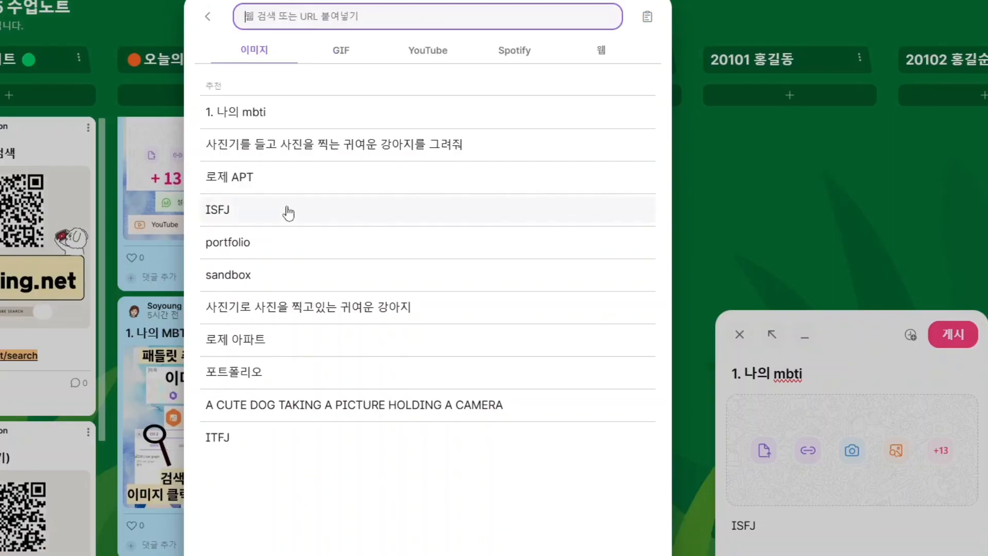
click(230, 211)
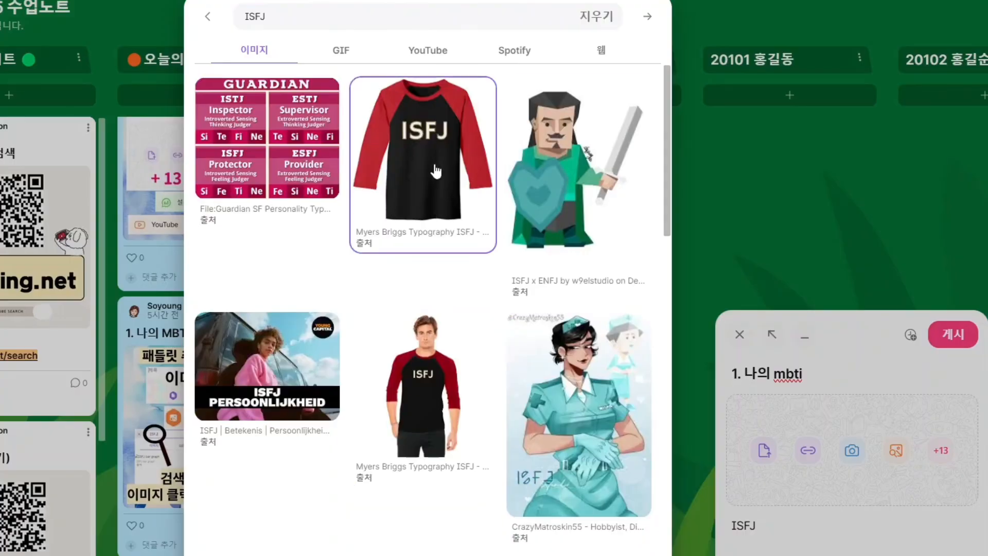
scroll(307, 524, down, 1)
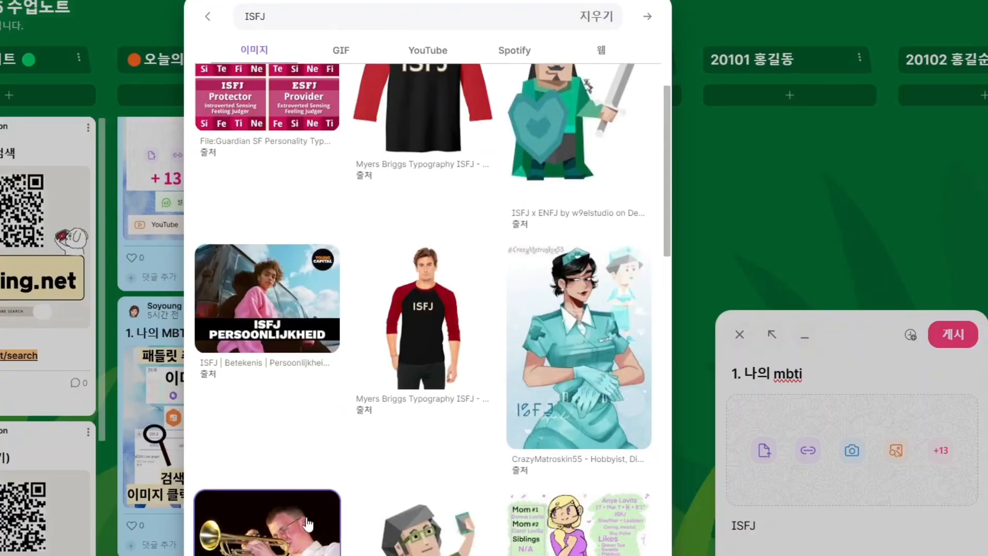
scroll(307, 524, down, 3)
scroll(431, 474, up, 5)
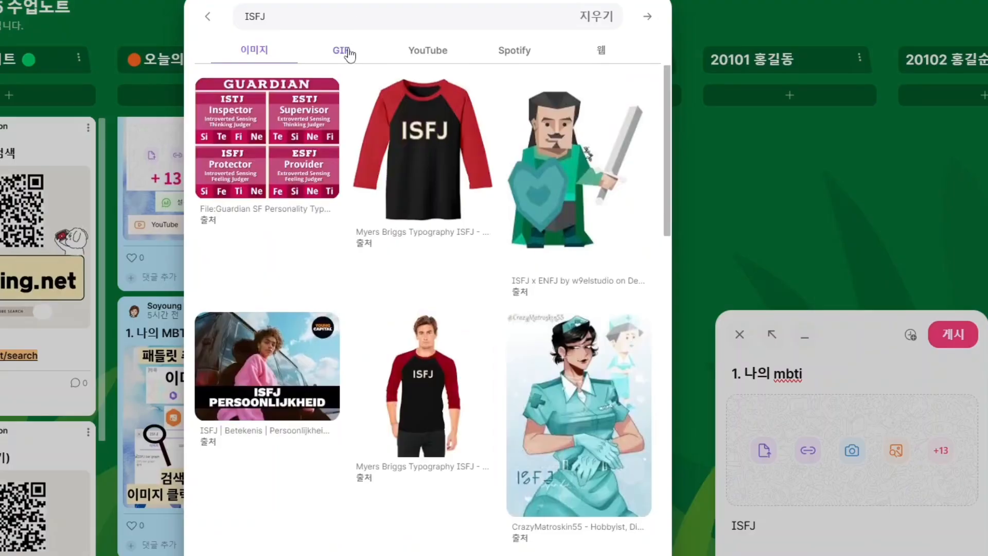
click(348, 50)
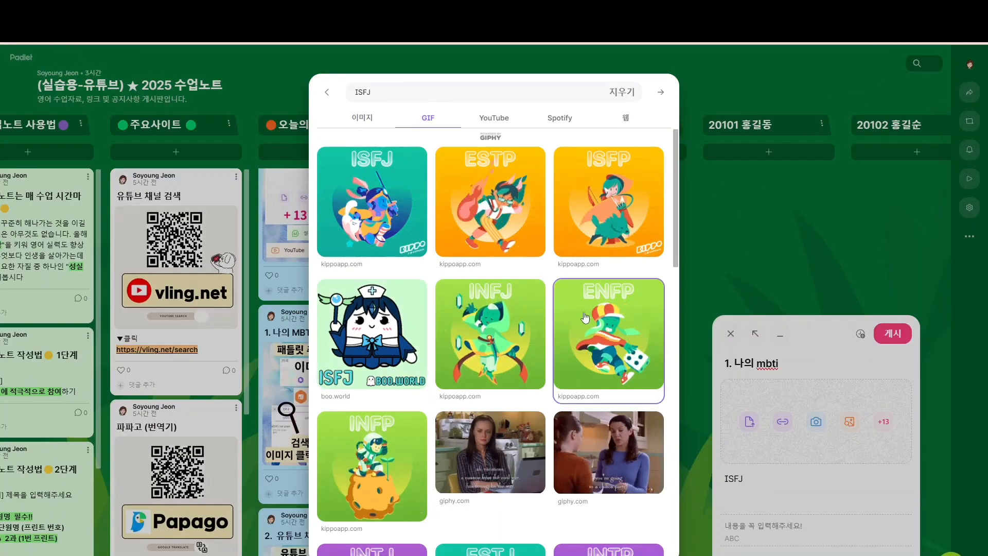
click(383, 342)
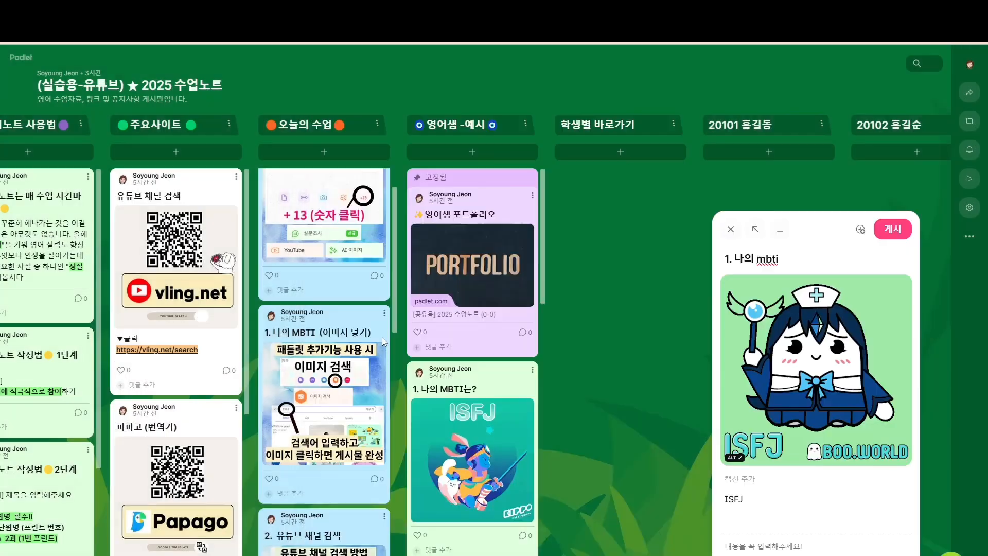
click(904, 234)
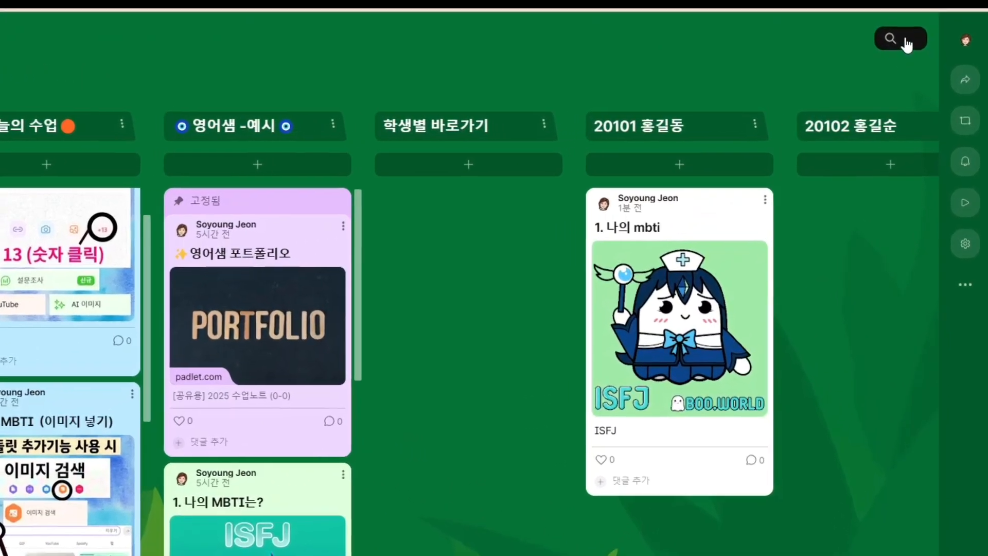
Search the board's posts for ISFJ
click(906, 44)
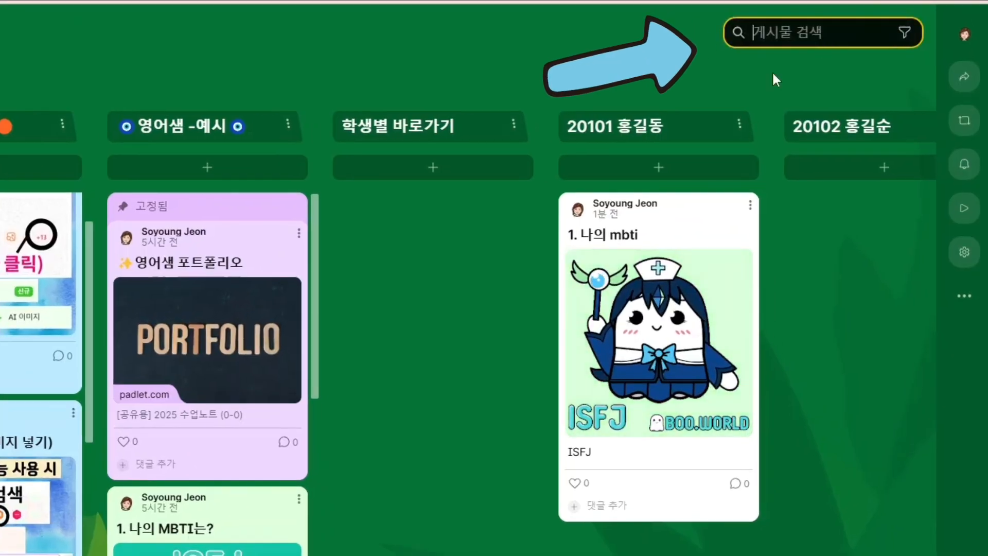
text(I)
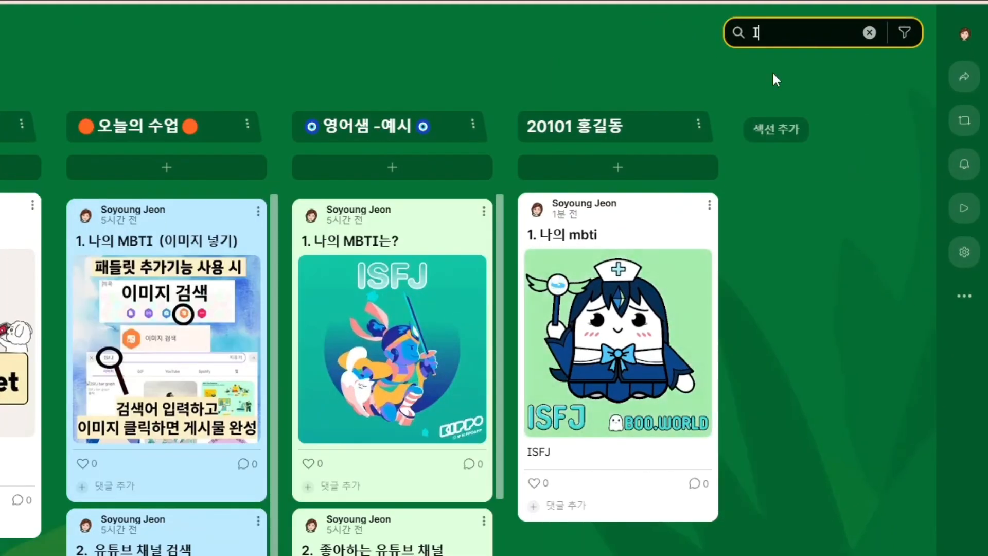
text(SF)
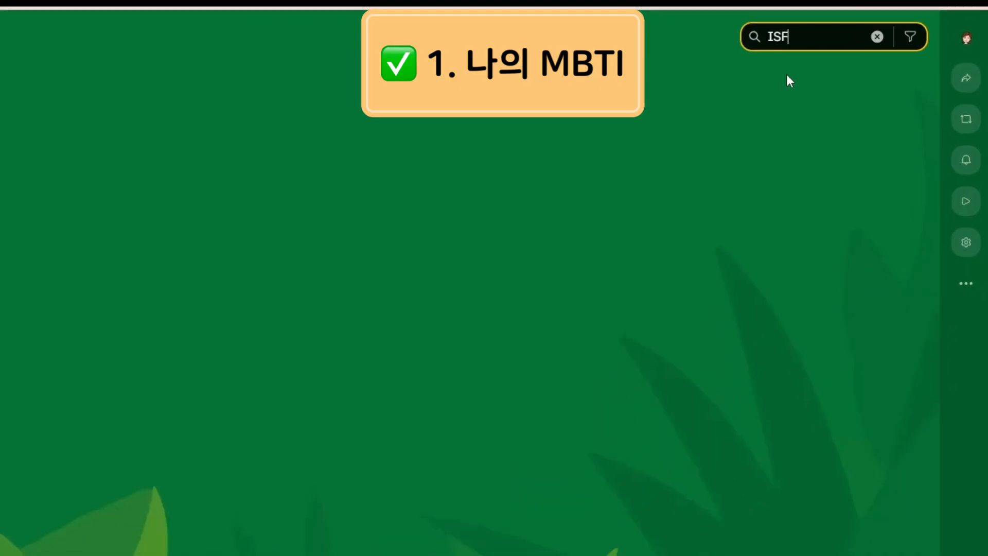
text(J)
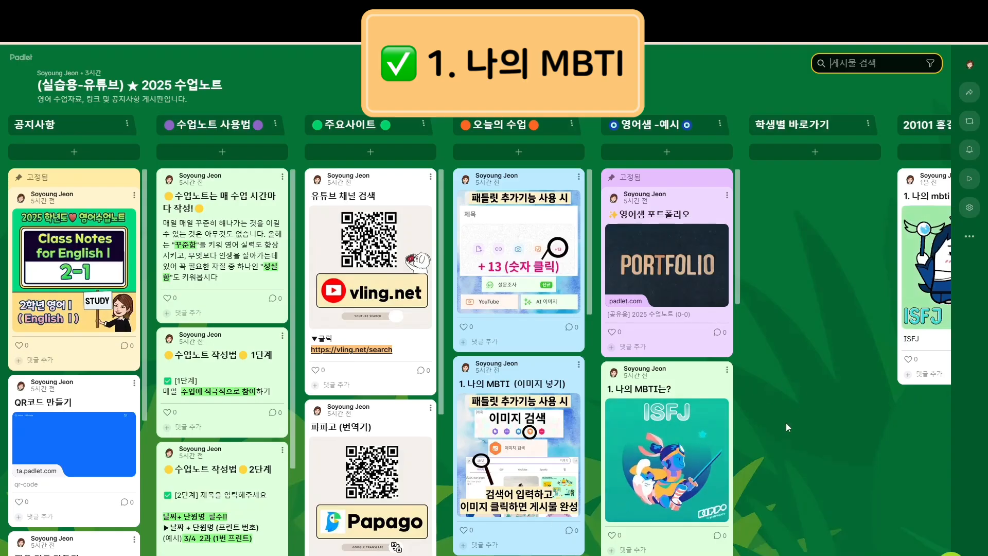
scroll(675, 442, down, 4)
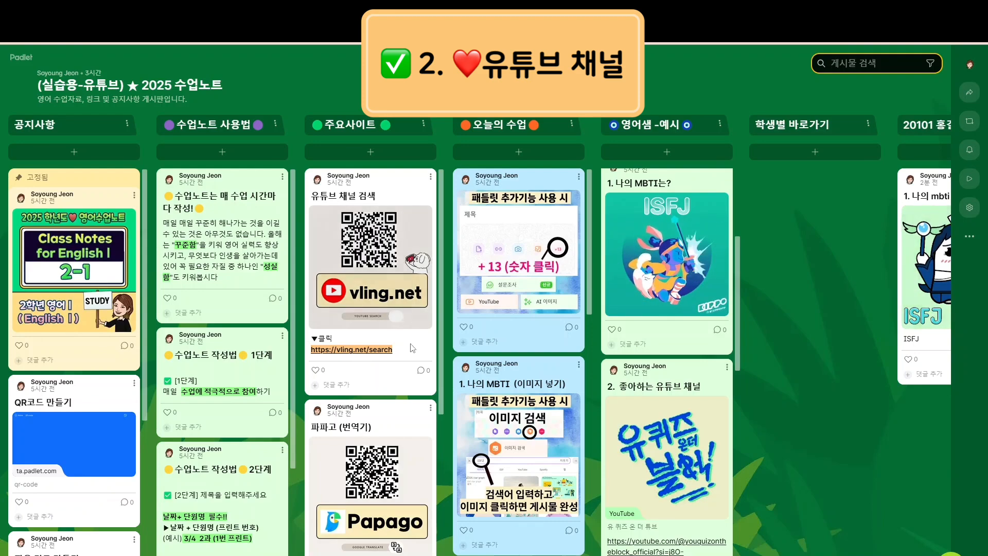
click(375, 351)
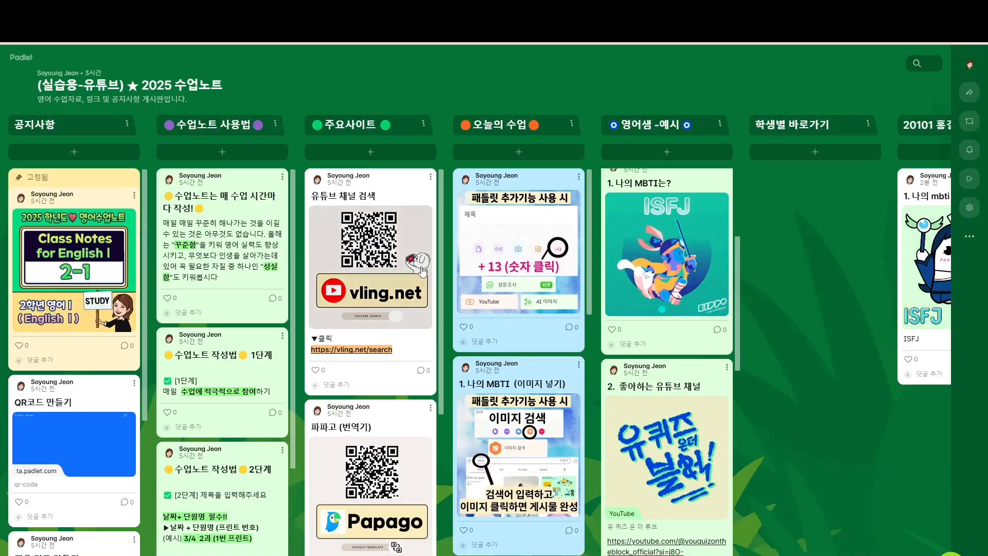
Search vling channels for 핑계고 and open the 뜬뜬 DdeunDdeun result
click(422, 272)
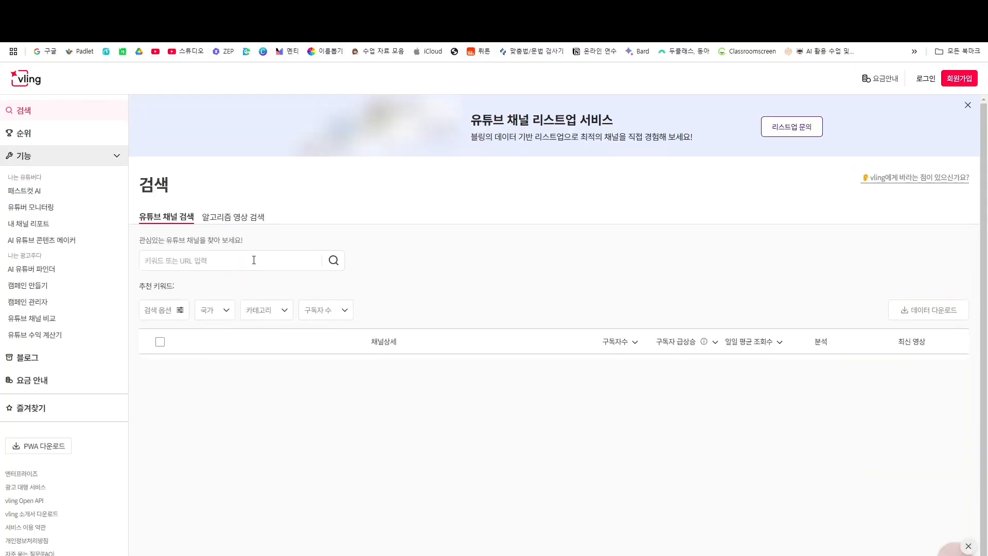
click(254, 260)
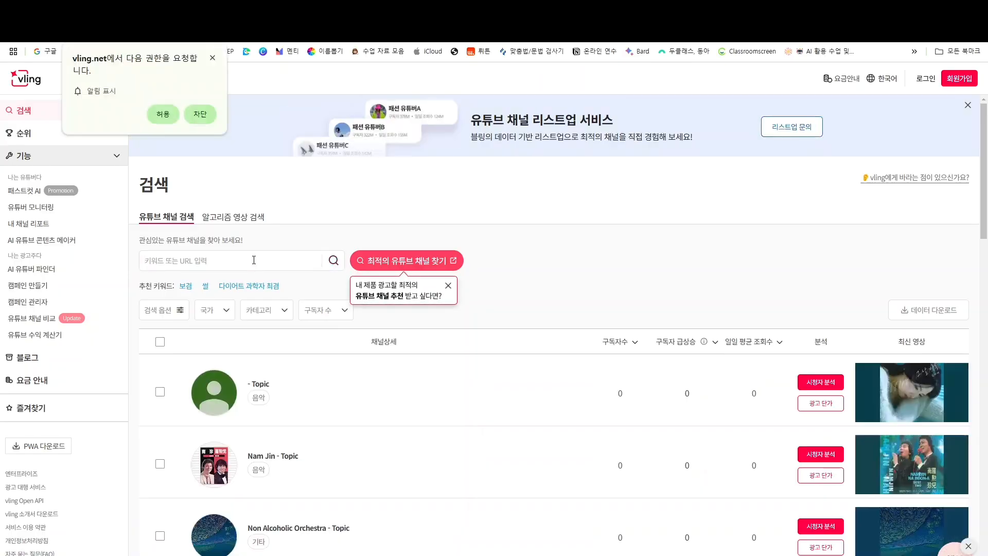
click(222, 266)
text(v)
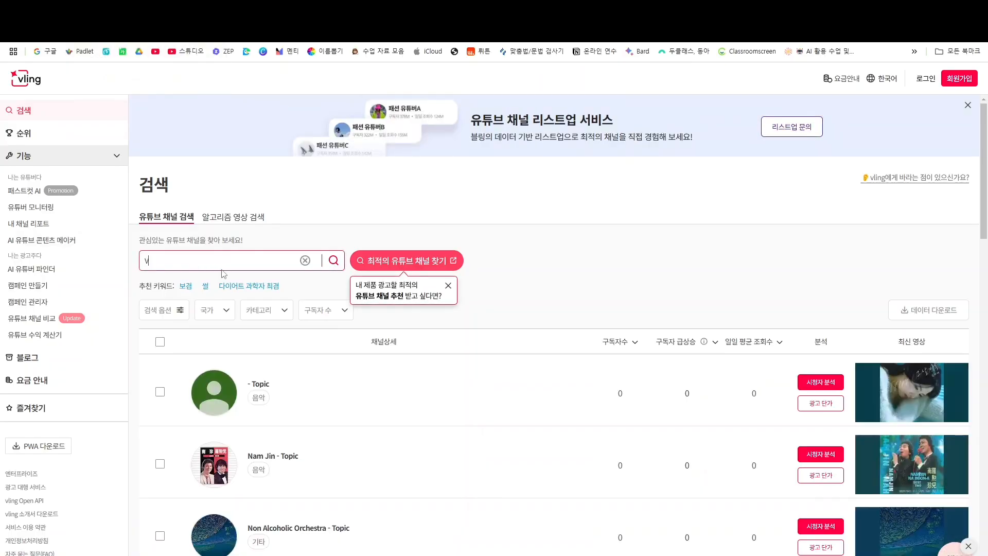
key(BackSpace)
text(핑계고)
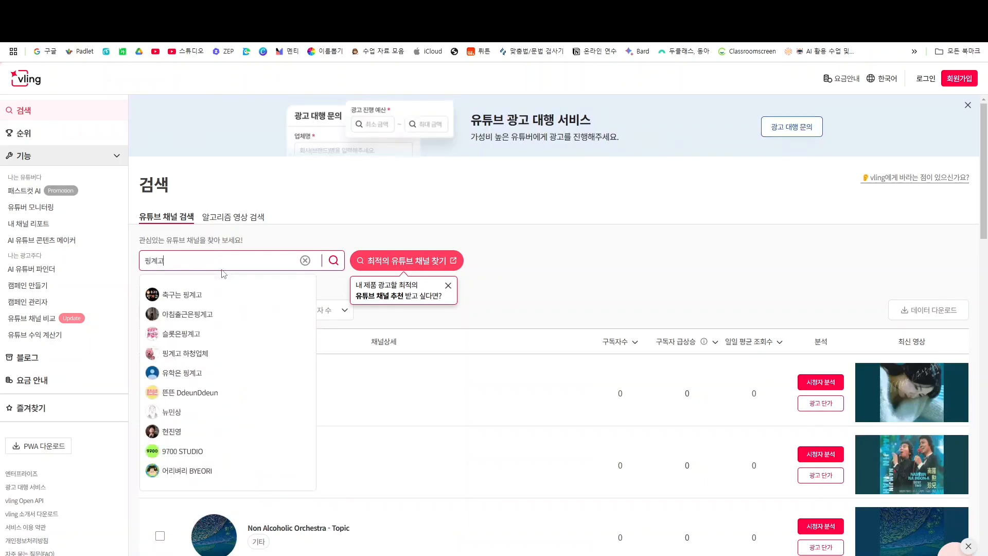
key(Return)
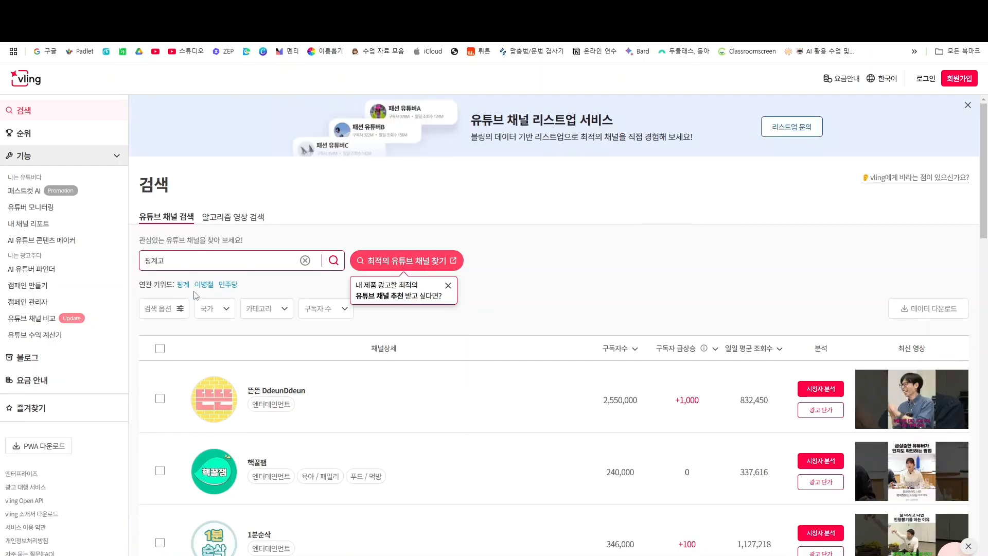
click(272, 394)
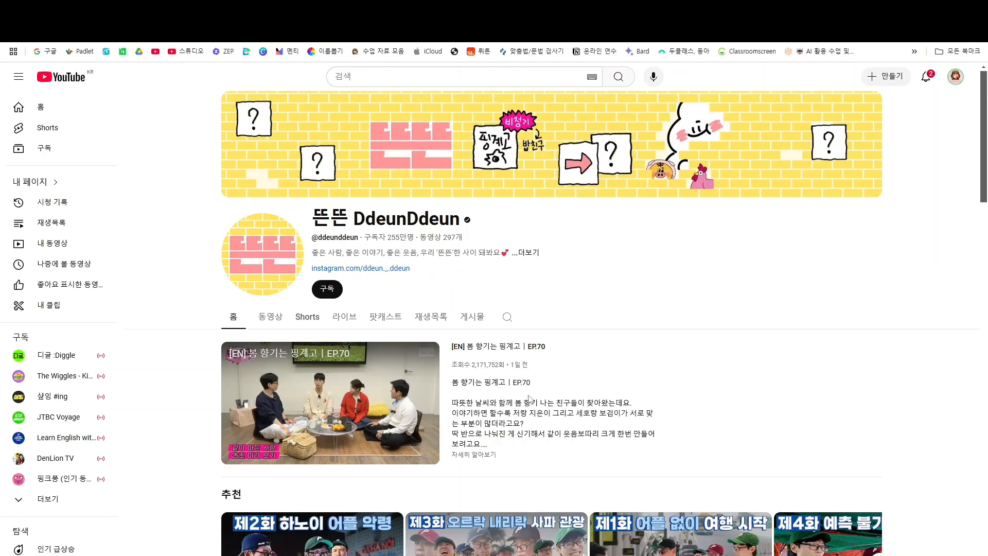
Leave the 뜬뜬 DdeunDdeun YouTube page and switch back to the vling window
mouse_move(404, 555)
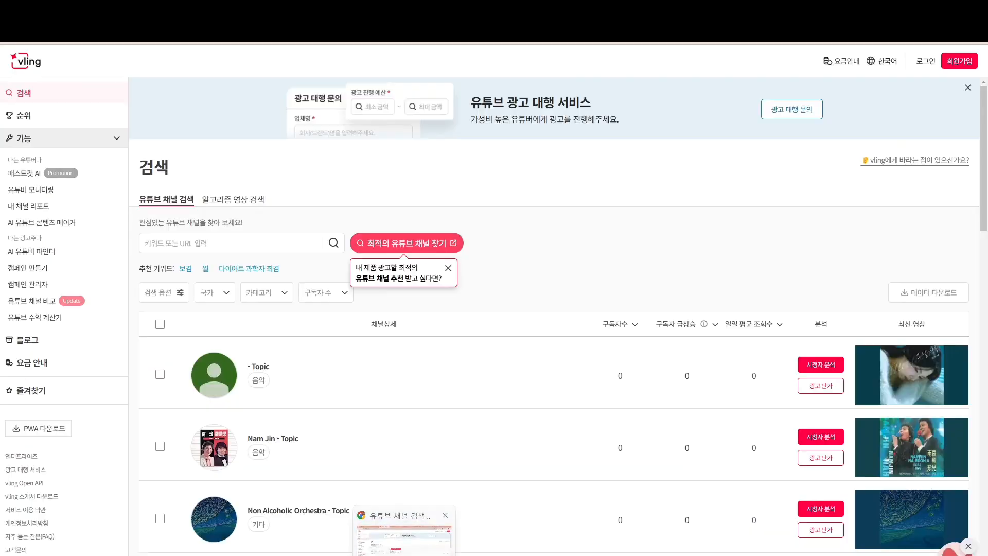
Start a 20101 post titled '2. 내가 좋아하는 유튜브 채널' with the channel link pasted in
key(alt+Tab)
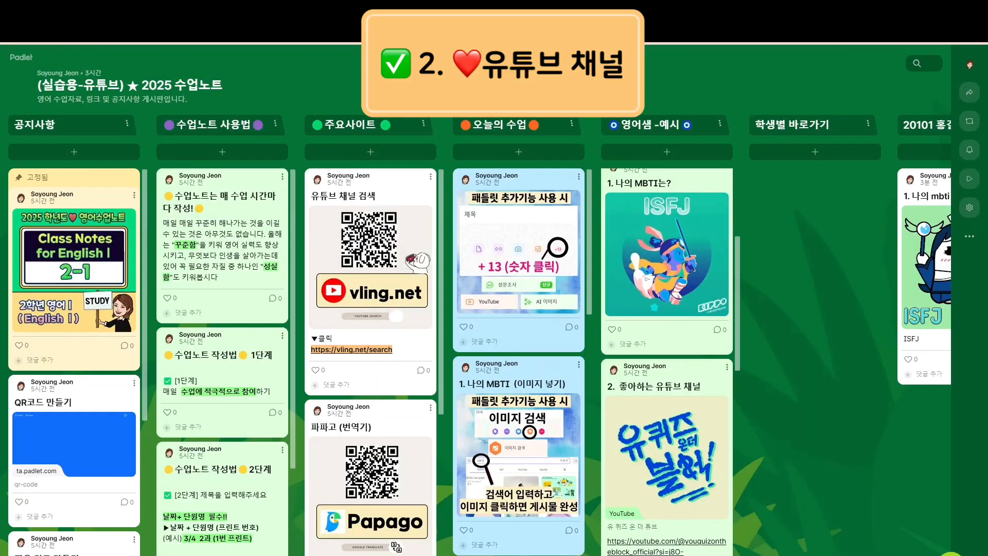
scroll(667, 155, right, 3)
click(668, 156)
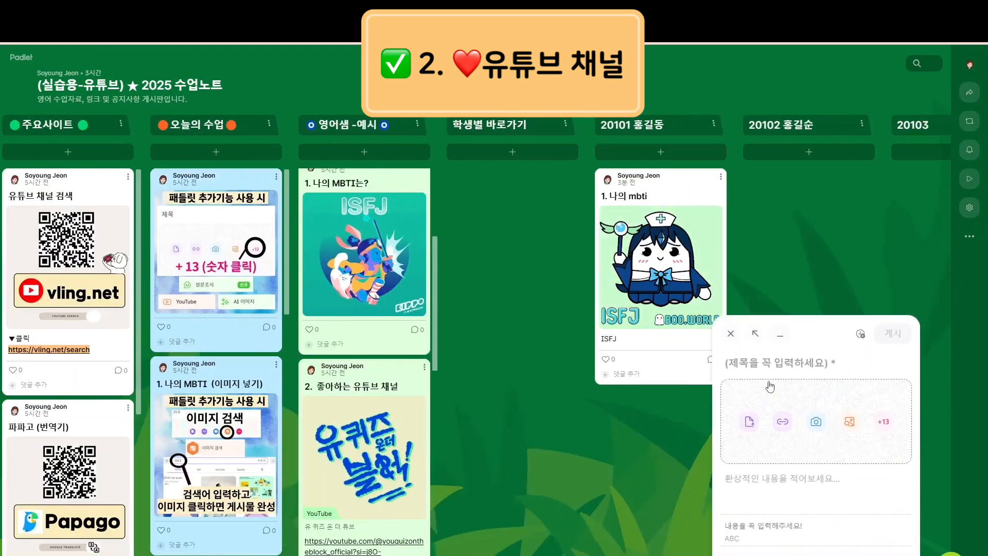
text(2. 내)
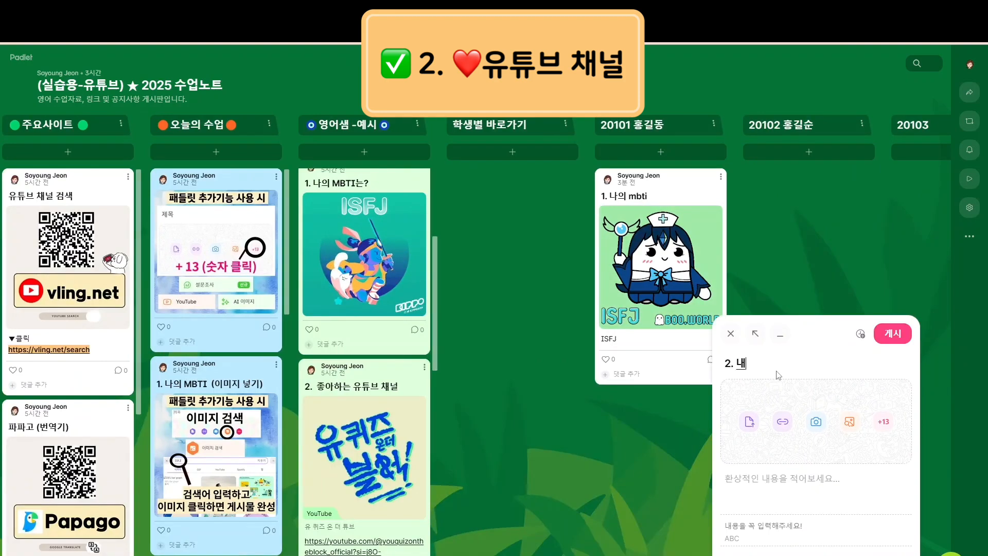
text(가 좋아하는 유튜브 ㅊ)
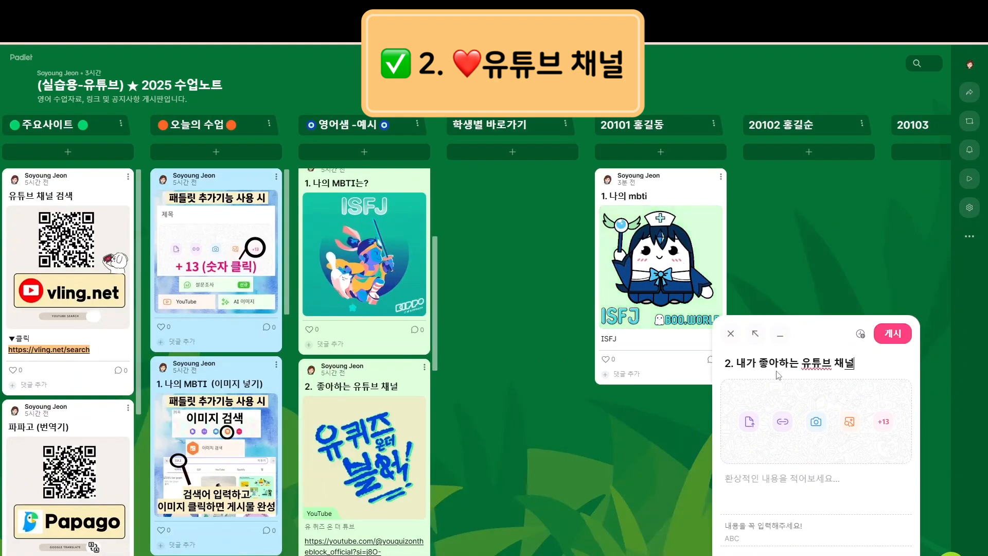
click(756, 478)
key(ctrl+v)
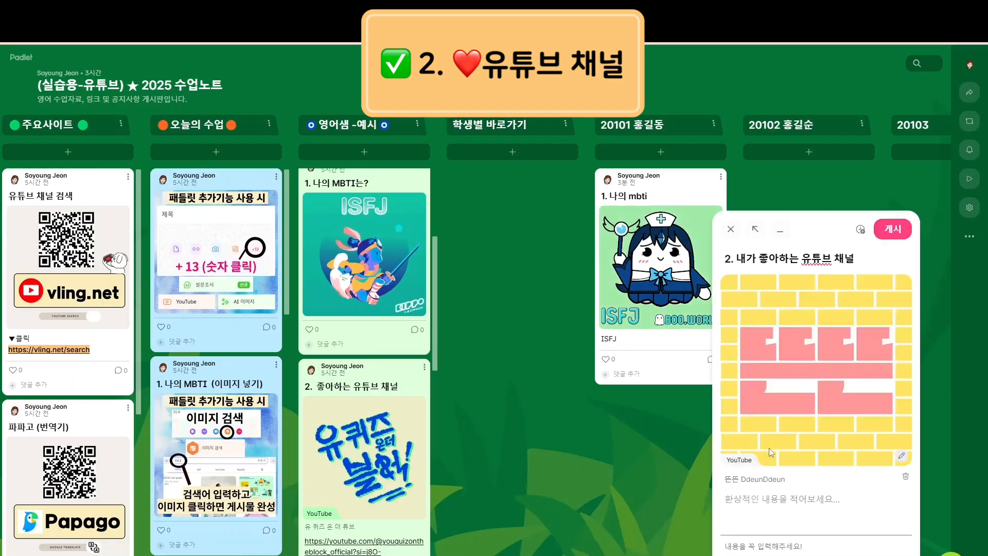
text(https://www.youtube.com/channel/UCDNvRZRgvkBTUkQzFoT_8rA)
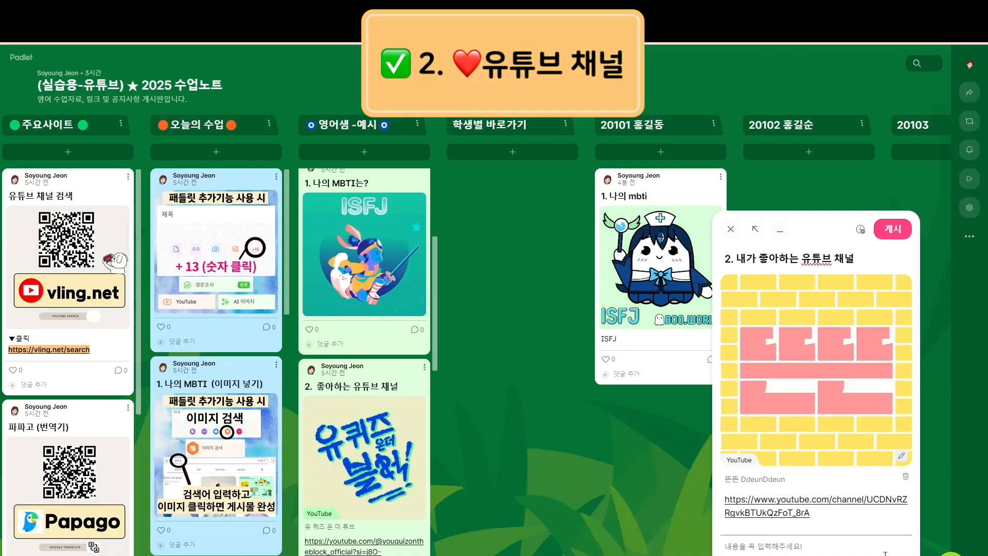
Add the channel names 뜬뜬 and 핑계고 below the link and publish the post
key(Return)
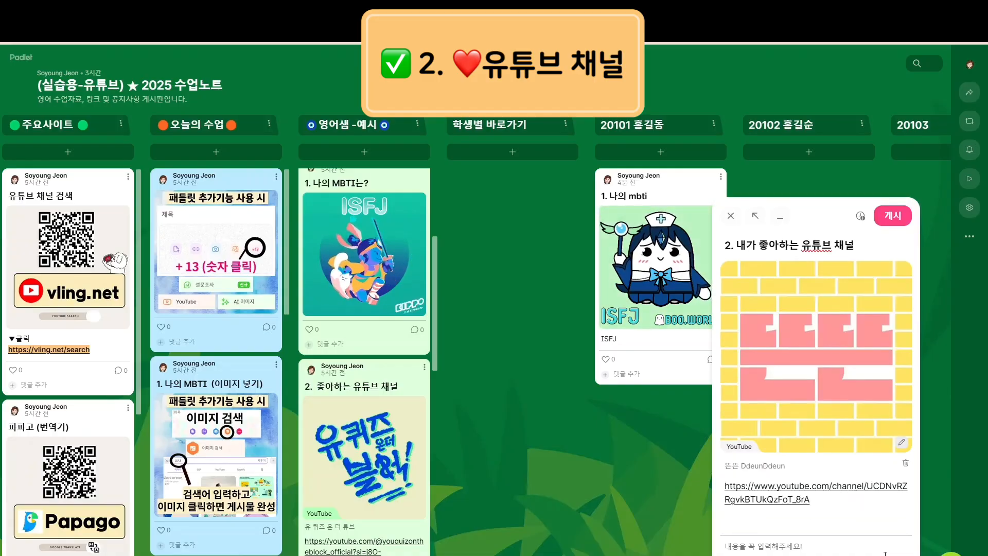
text(유튭)
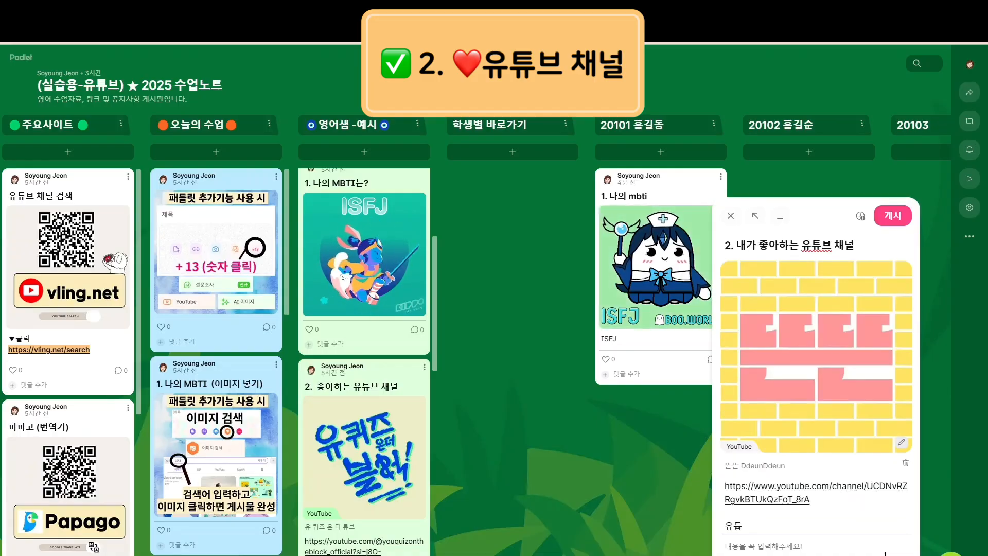
text( 채널 이름:)
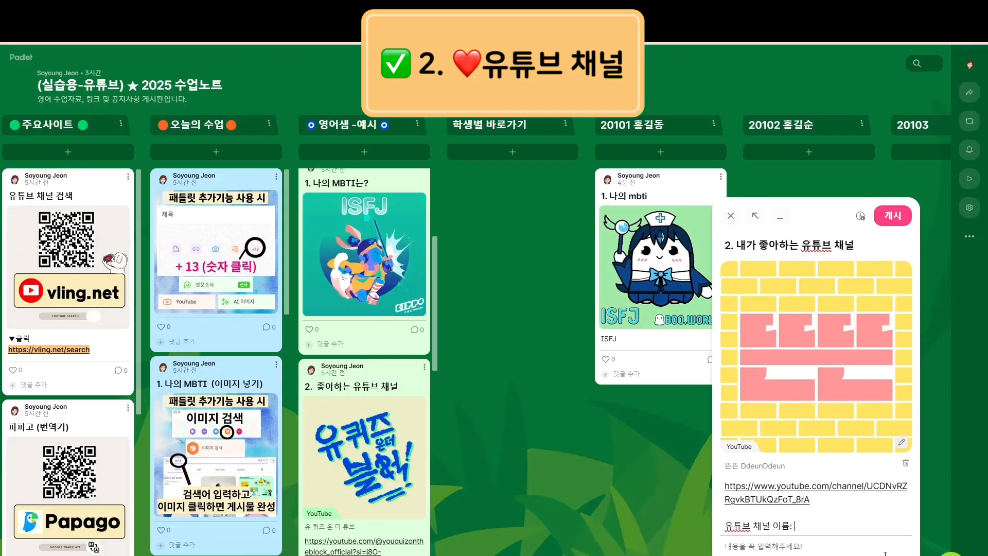
text( 뜬뜬)
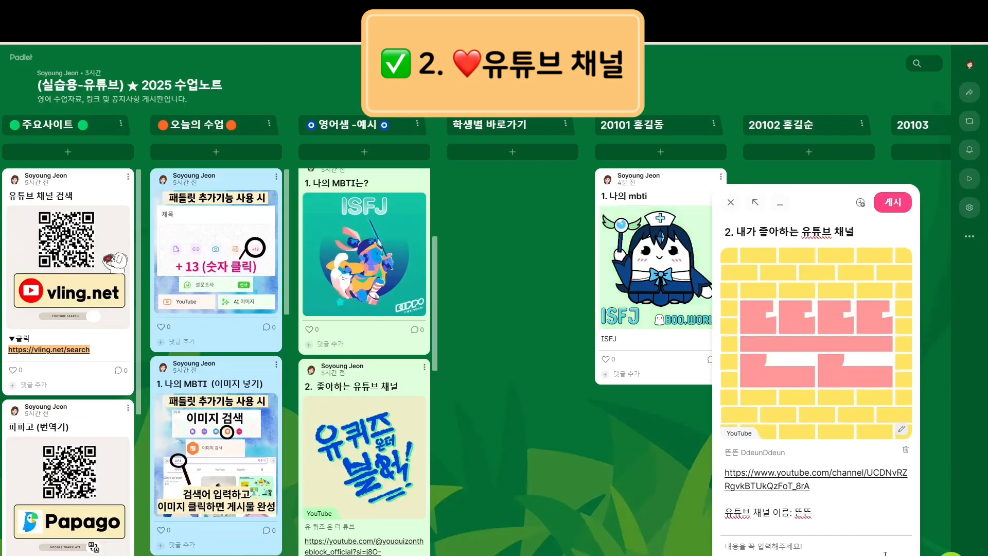
key(Return)
text(핑계고)
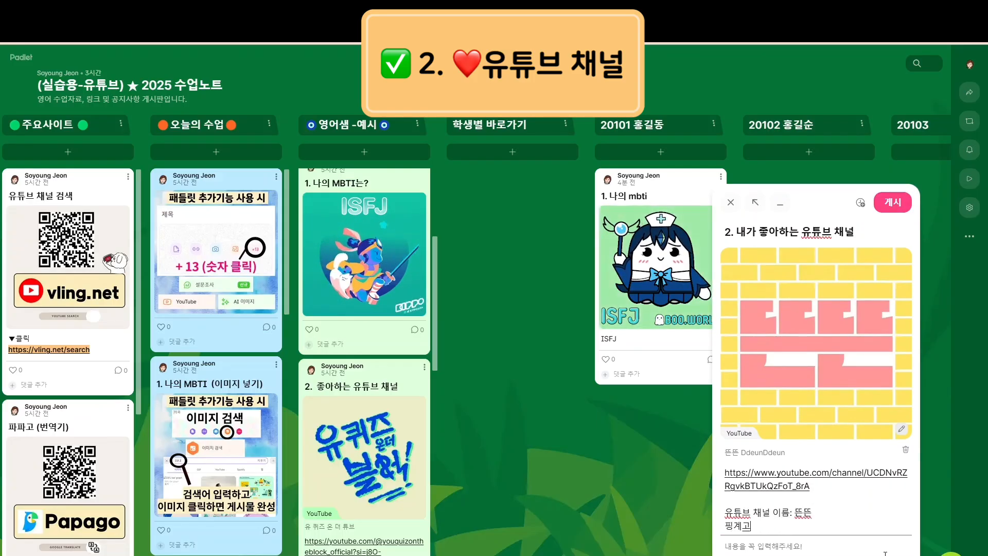
click(893, 203)
Scroll down the 오늘의 수업 column to the '3. 좋아하는 노래 영상 검색' card
scroll(663, 370, down, 2)
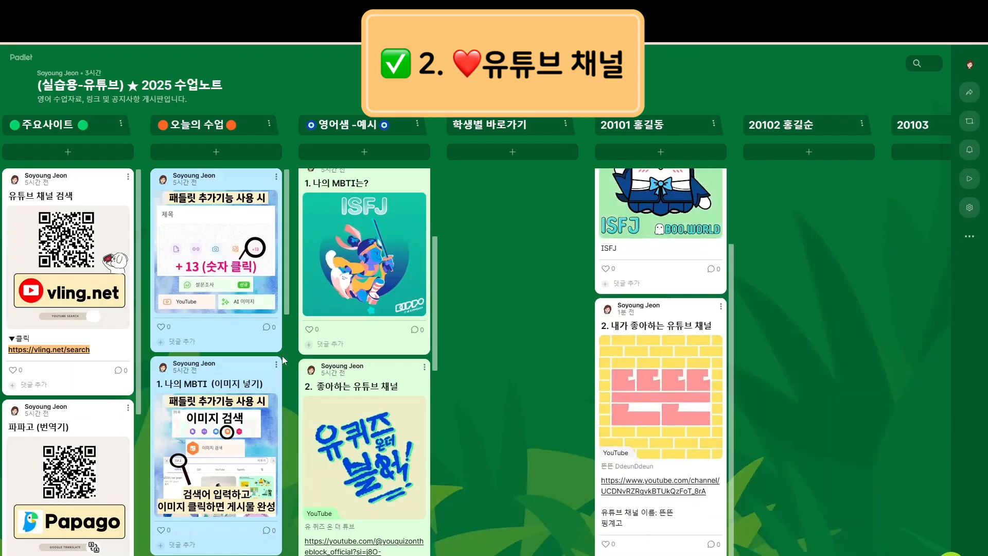
scroll(224, 438, down, 2)
scroll(224, 439, down, 3)
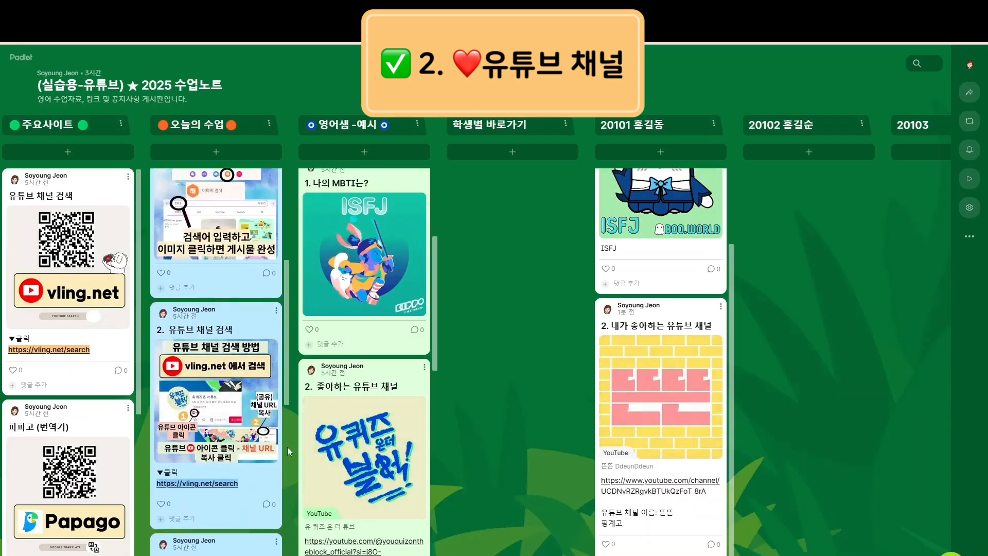
scroll(273, 417, down, 3)
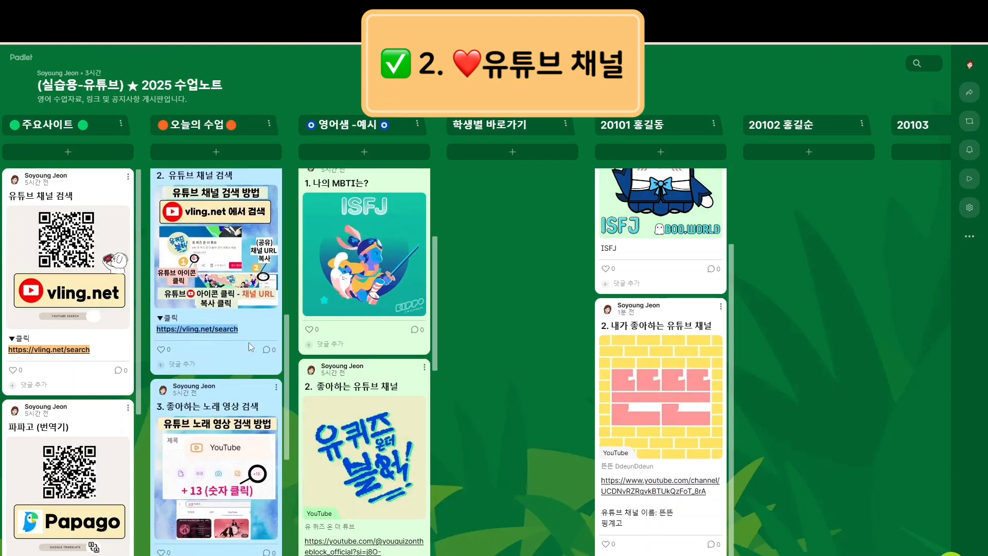
scroll(196, 335, down, 2)
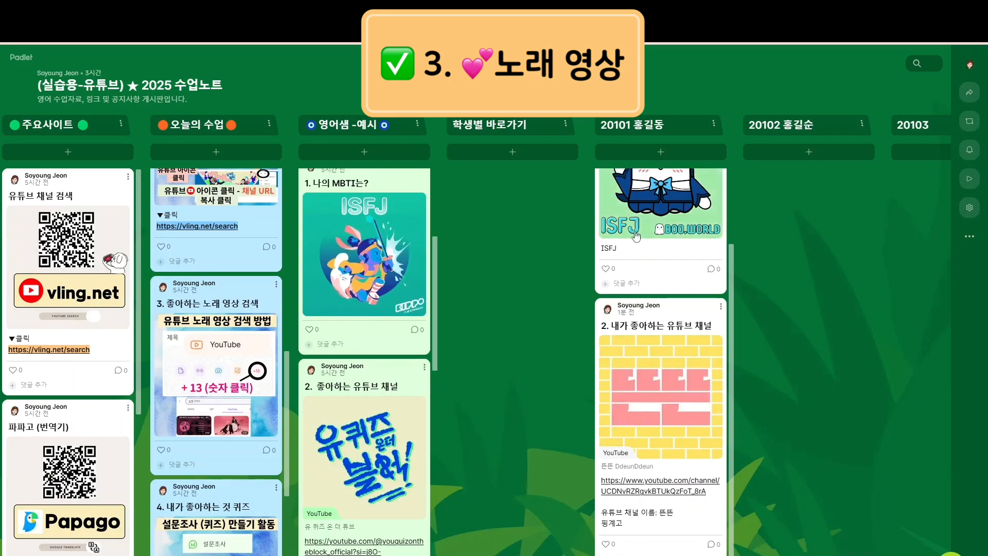
Start a 20101 post titled '3. 좋아하는 노래 영상' and choose YouTube as its attachment
click(667, 153)
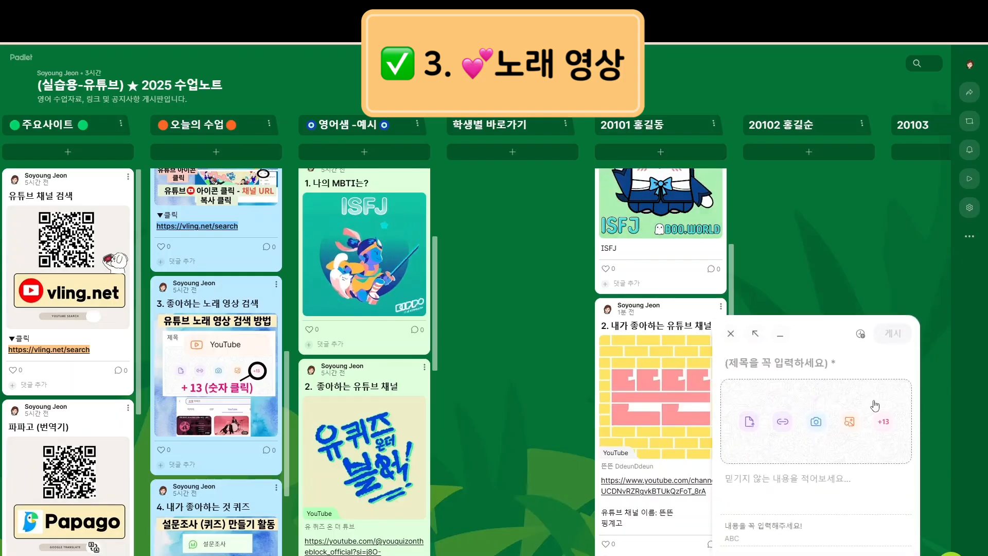
text(3.)
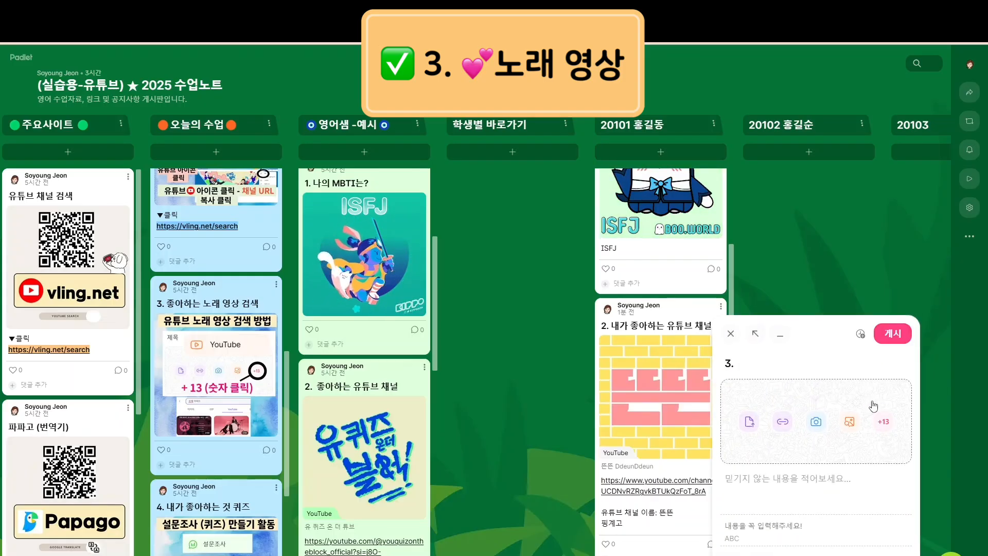
text( 좋아하는 노래 ㅇ)
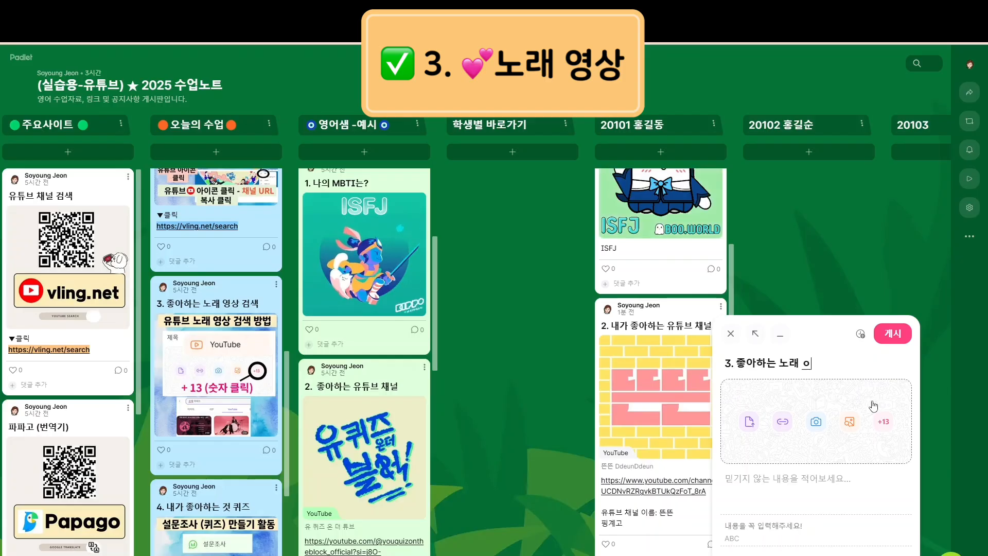
key(BackSpace)
text(영상)
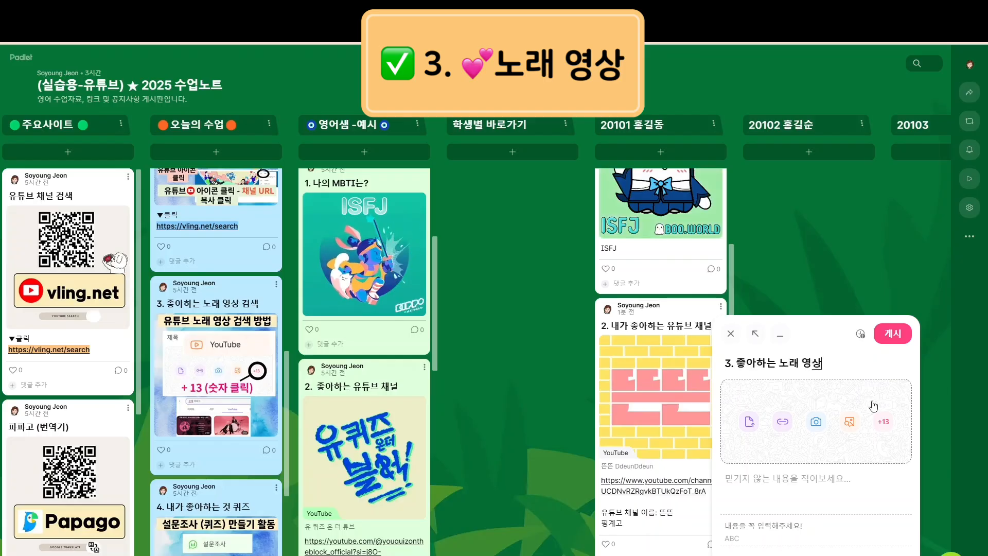
click(849, 417)
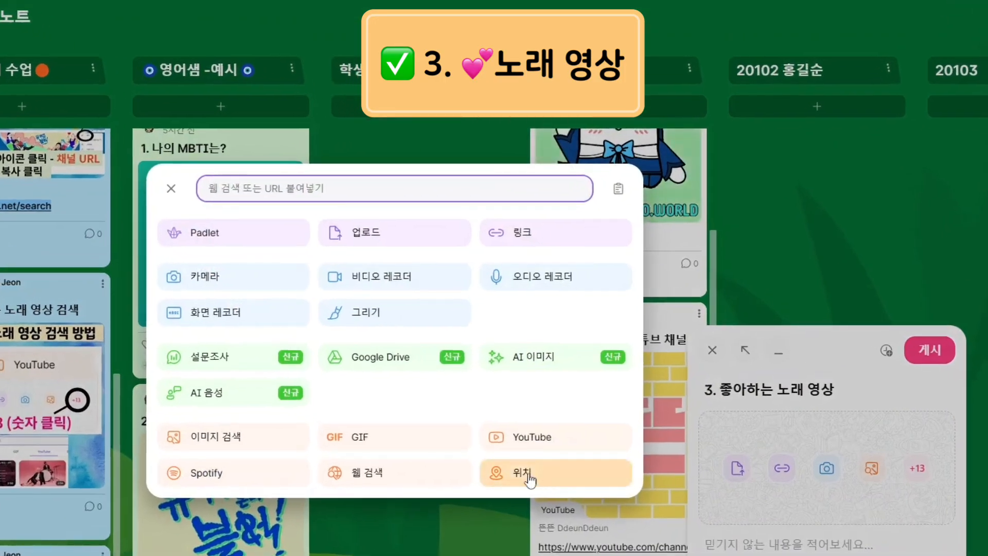
click(526, 442)
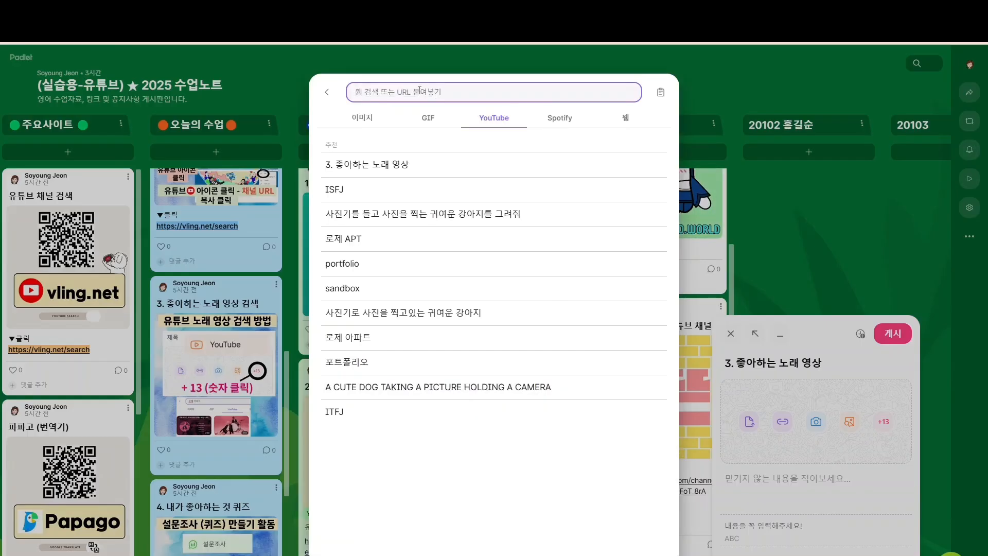
Attach the ROSÉ & Bruno Mars APT lyrics video, add the body text '로제 - APT', and publish
click(358, 242)
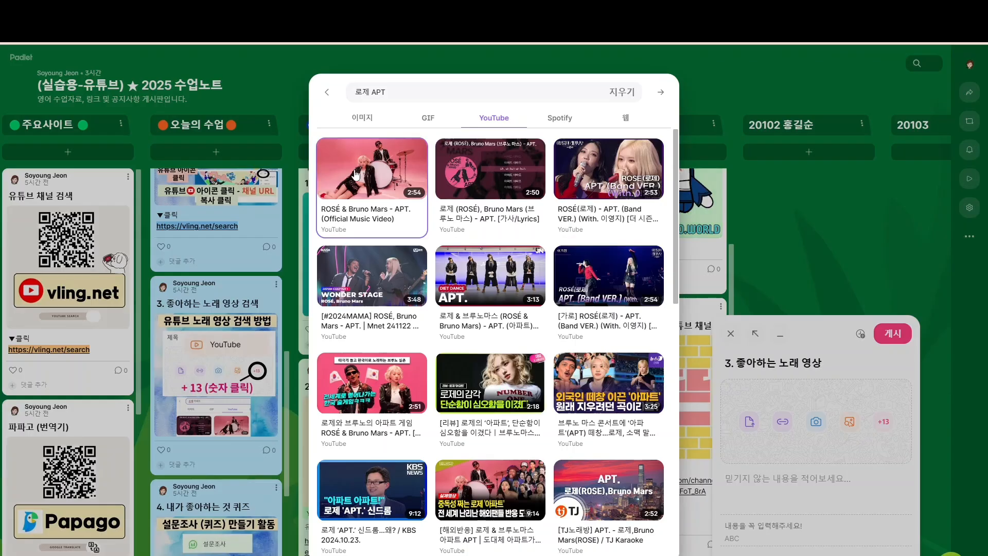
click(489, 178)
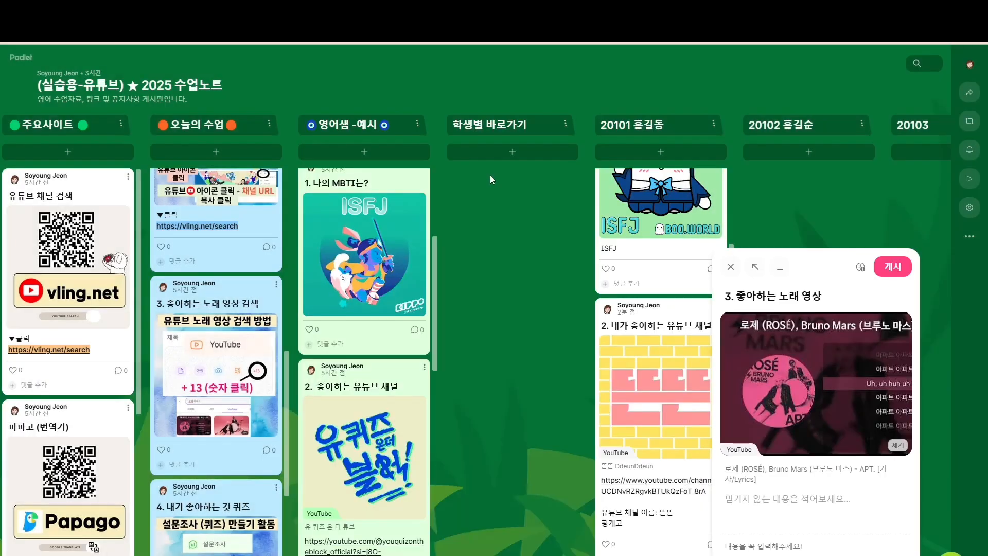
click(775, 515)
text(로제)
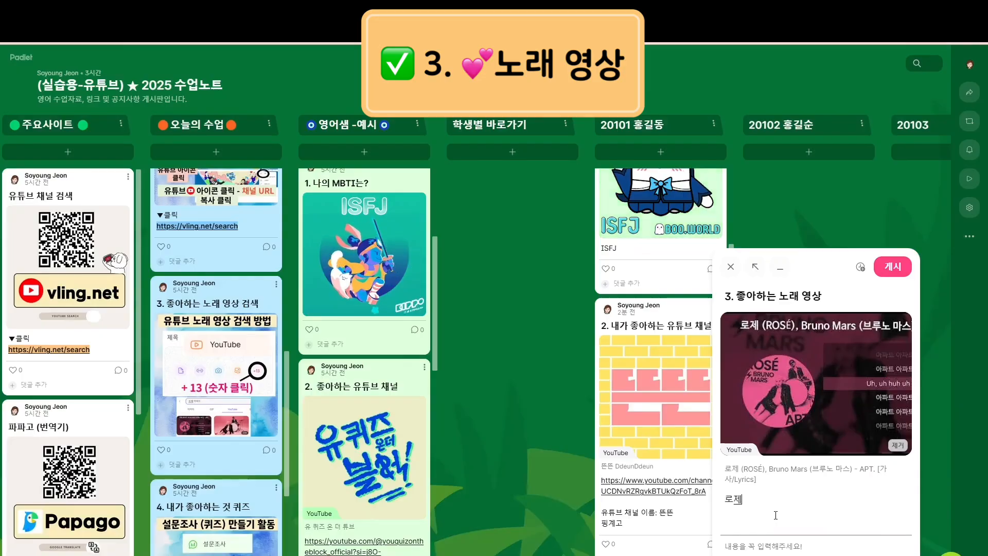
text( - APT)
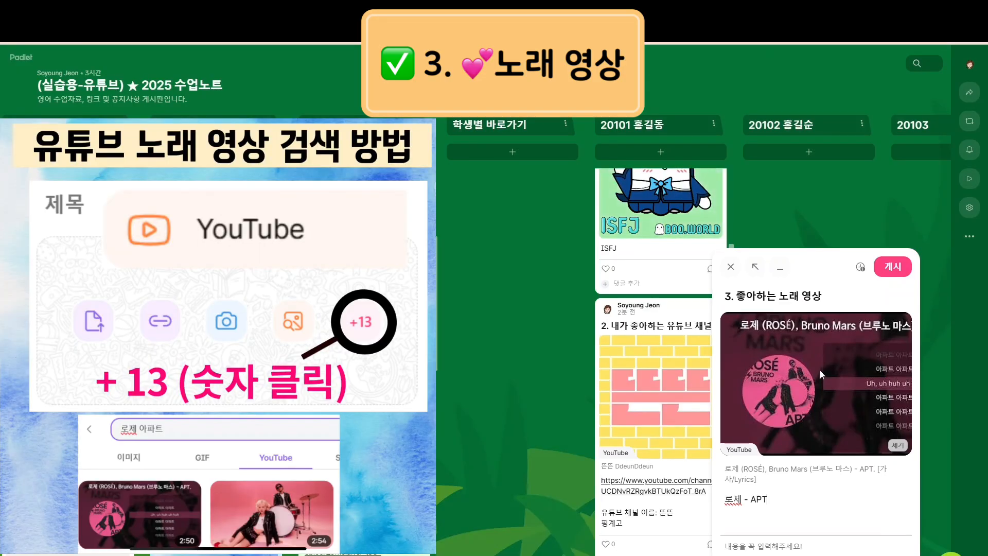
click(893, 267)
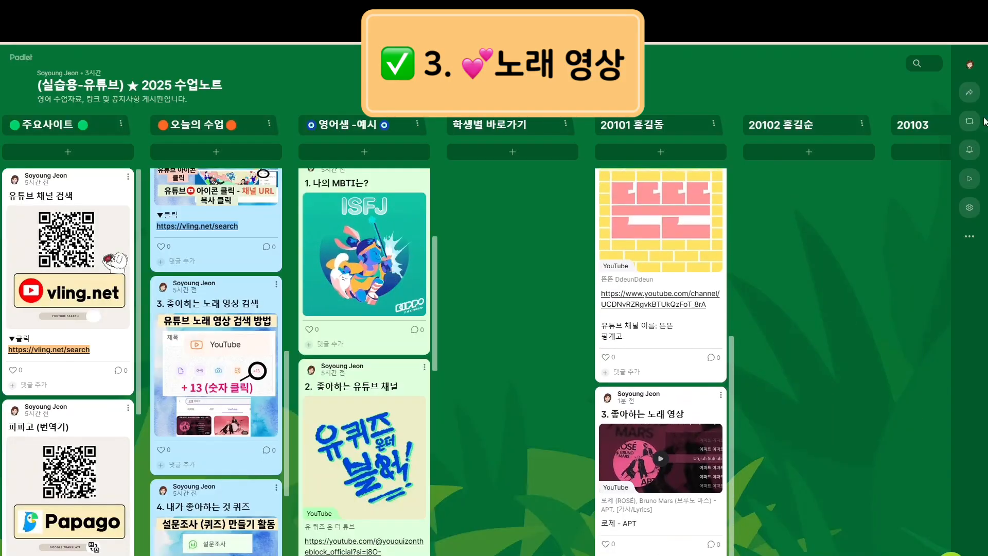
click(917, 62)
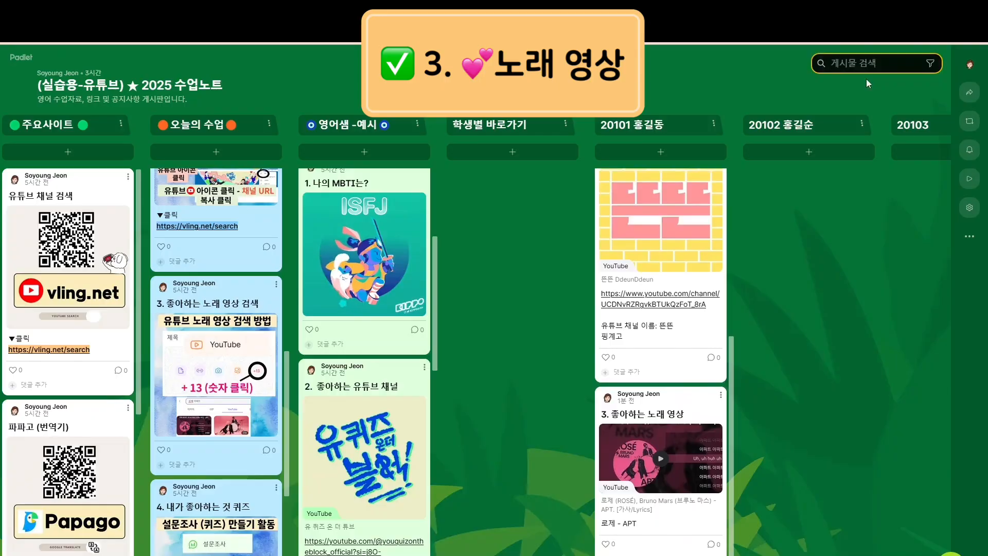
text(S)
key(BackSpace)
text(노래)
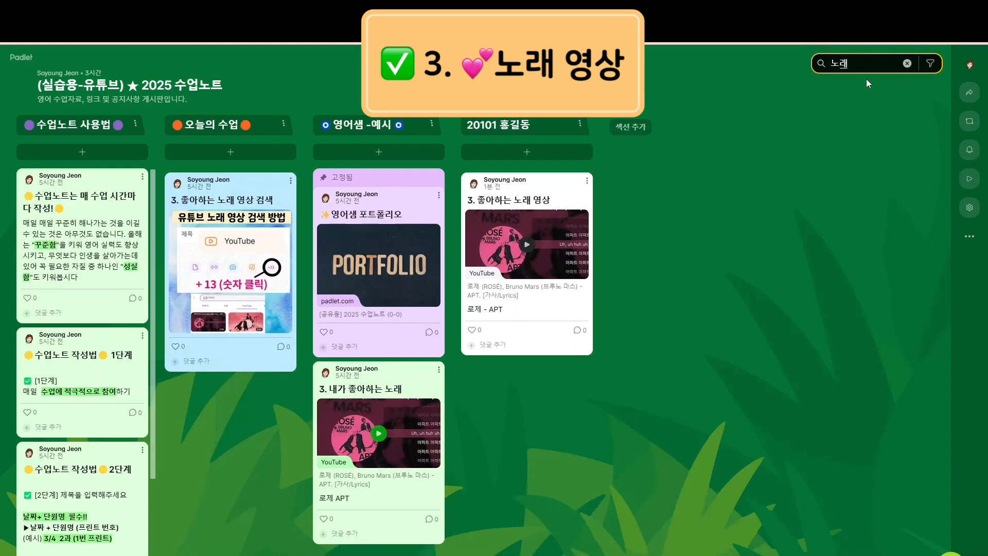
click(907, 63)
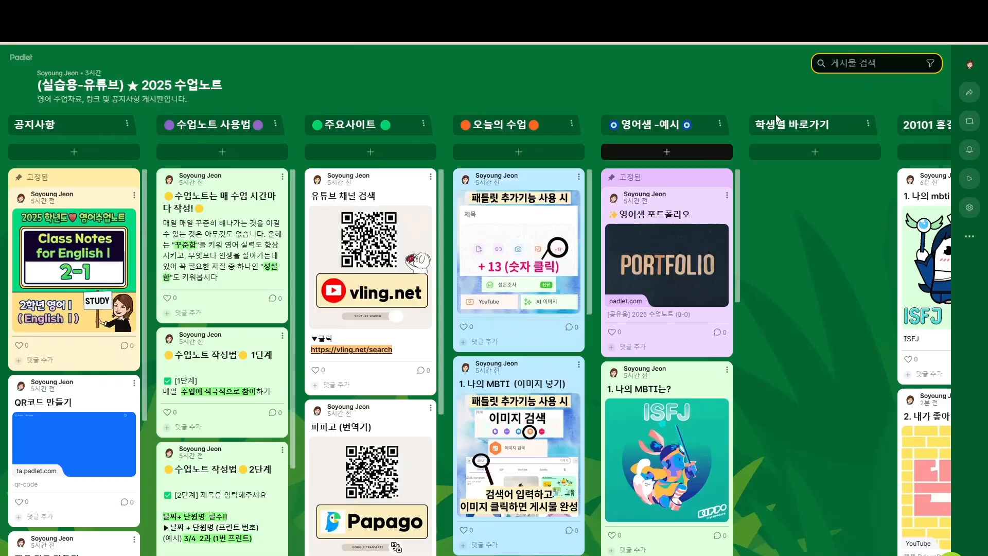
scroll(436, 445, down, 3)
scroll(436, 446, down, 2)
scroll(519, 453, down, 8)
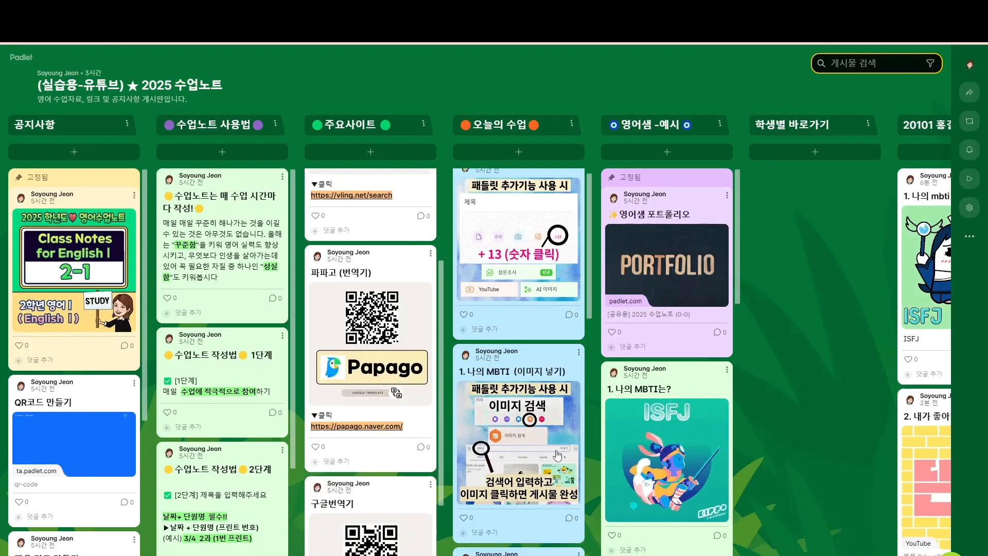
scroll(528, 473, down, 3)
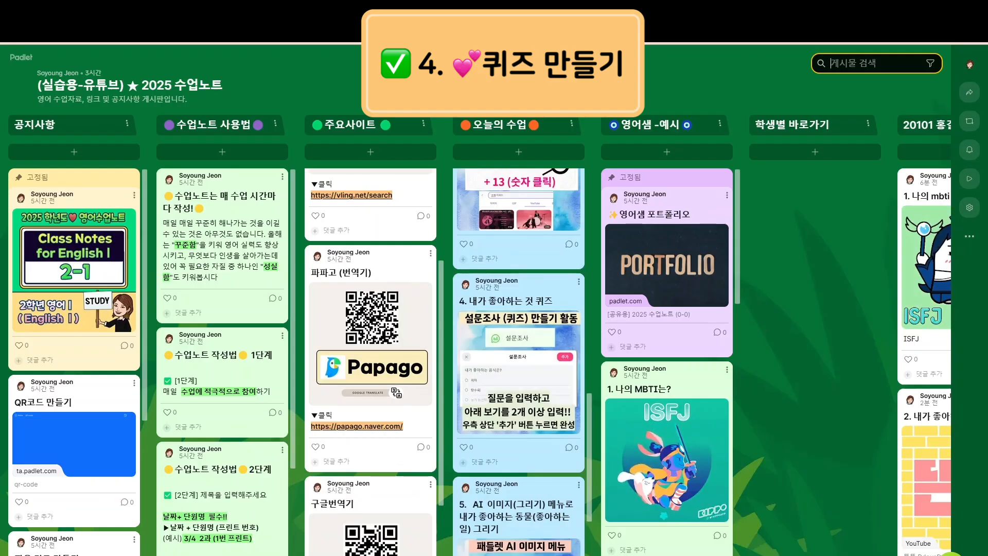
Start a post in column 20101 titled '4. 내가 좋아하는 것 퀴즈' and show all attachment types
scroll(475, 360, right, 3)
scroll(475, 360, right, 1)
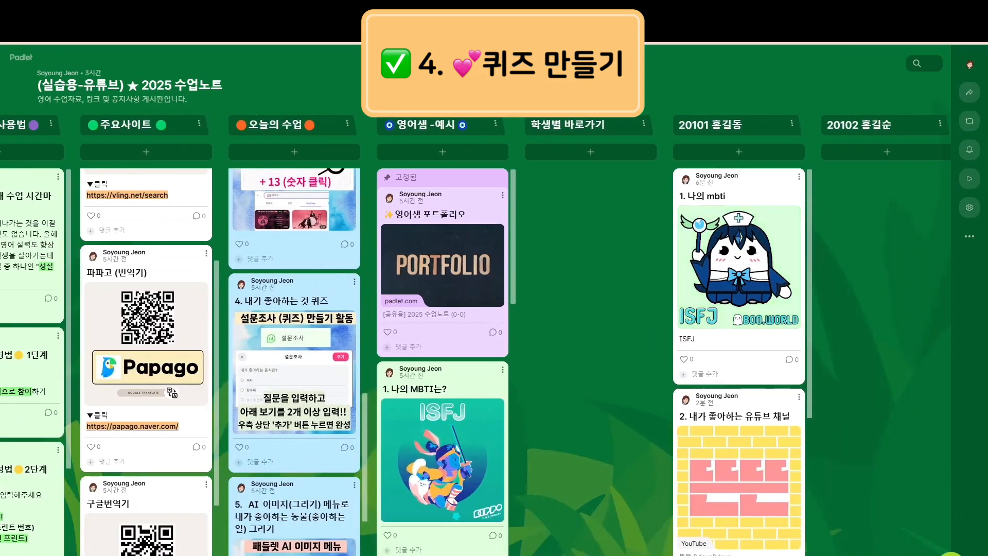
scroll(475, 360, right, 3)
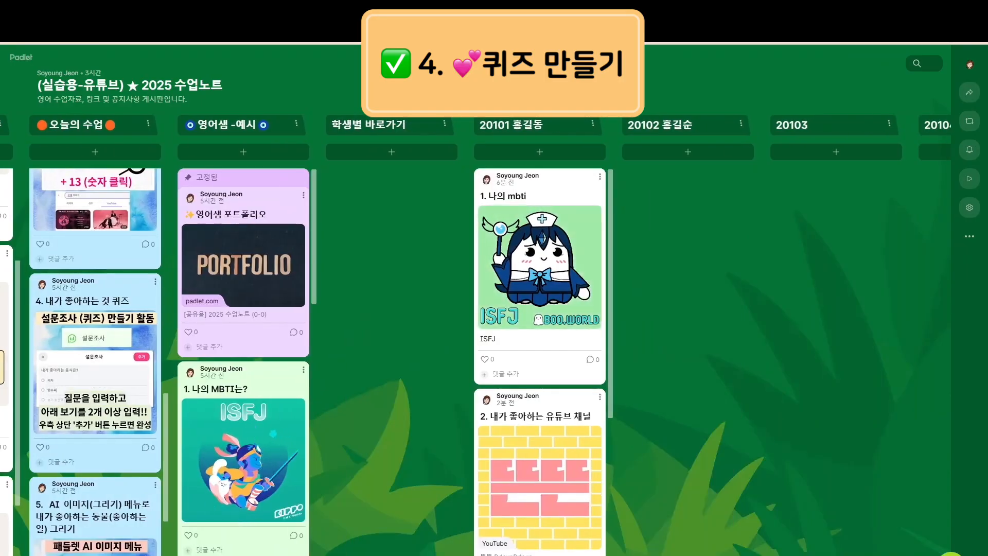
scroll(482, 409, down, 4)
scroll(483, 409, down, 1)
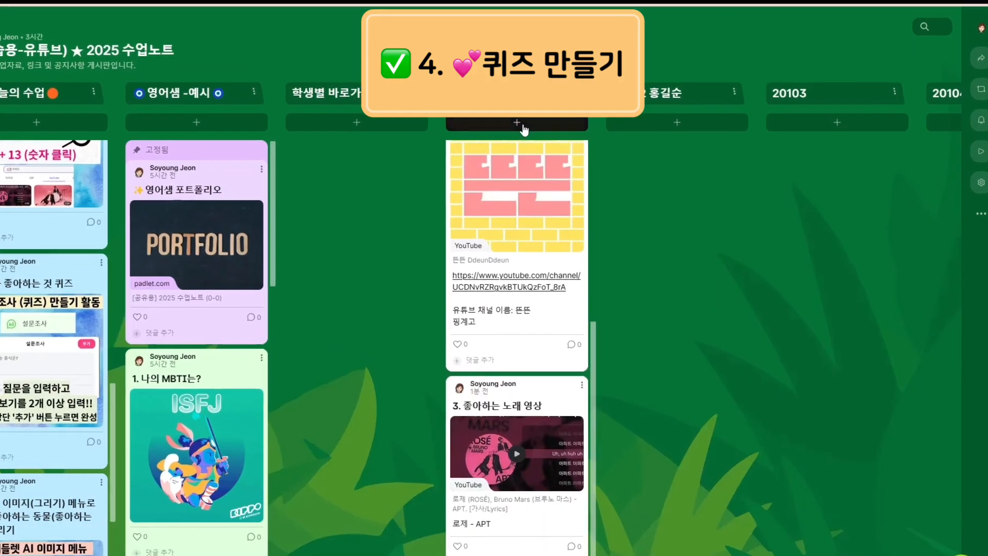
click(522, 126)
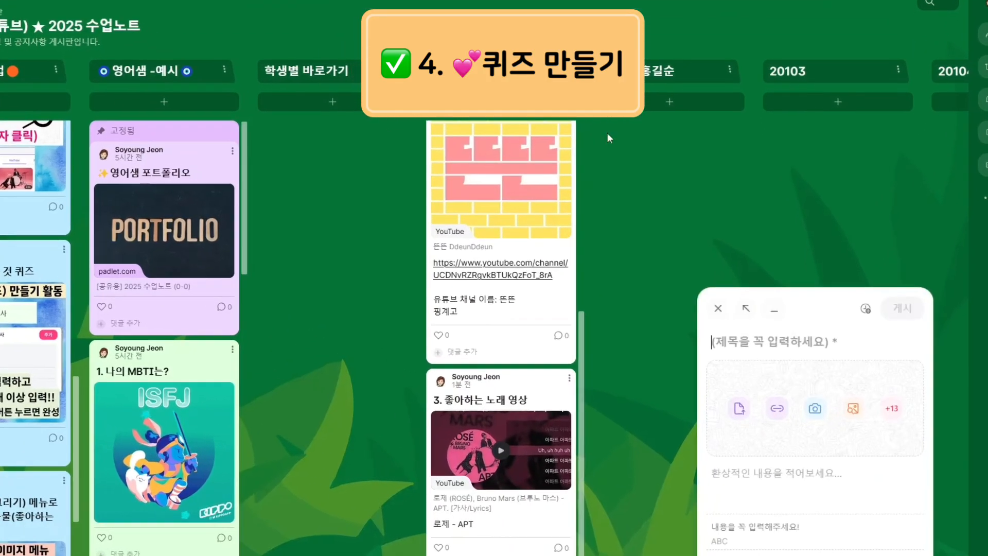
text(4.)
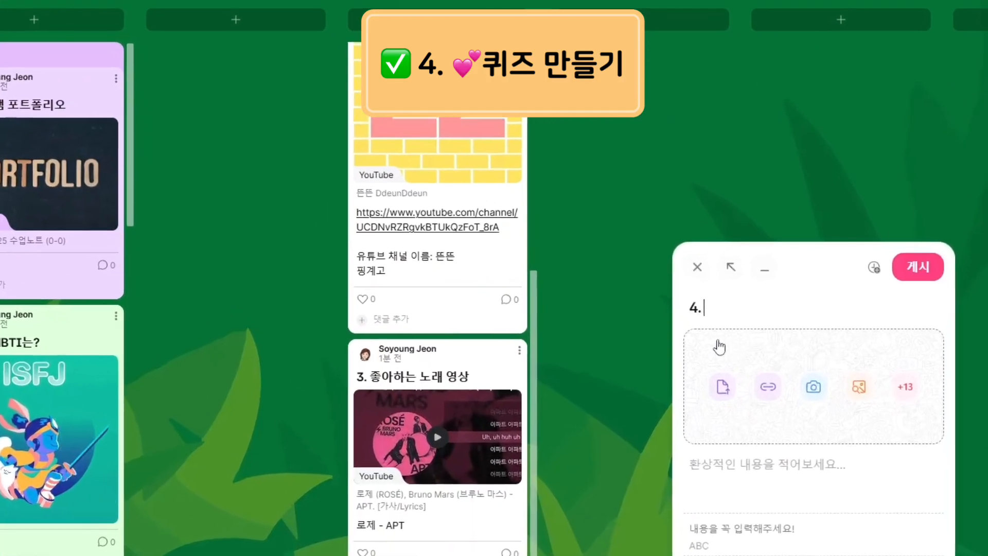
text( 내가 좋아)
text(하는 게)
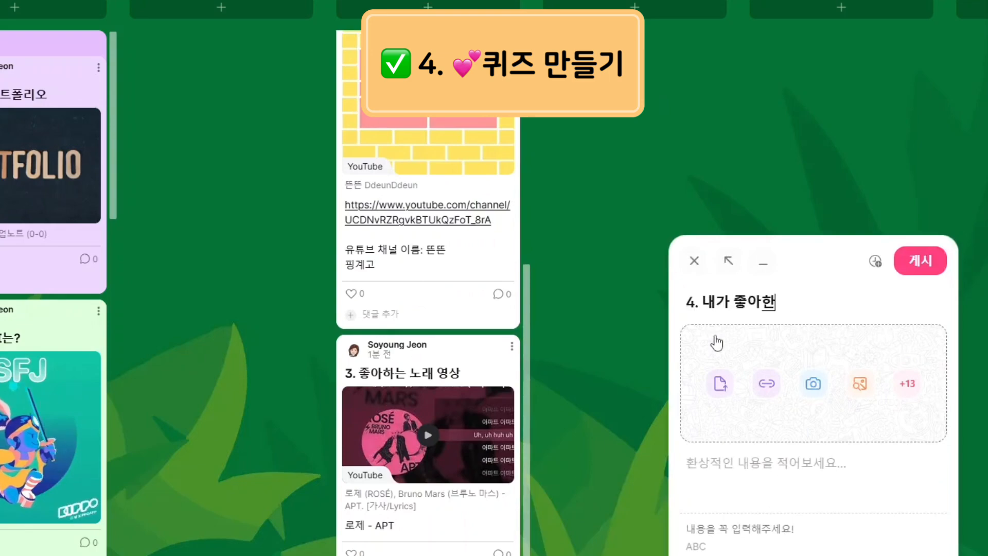
text( 퀴즈)
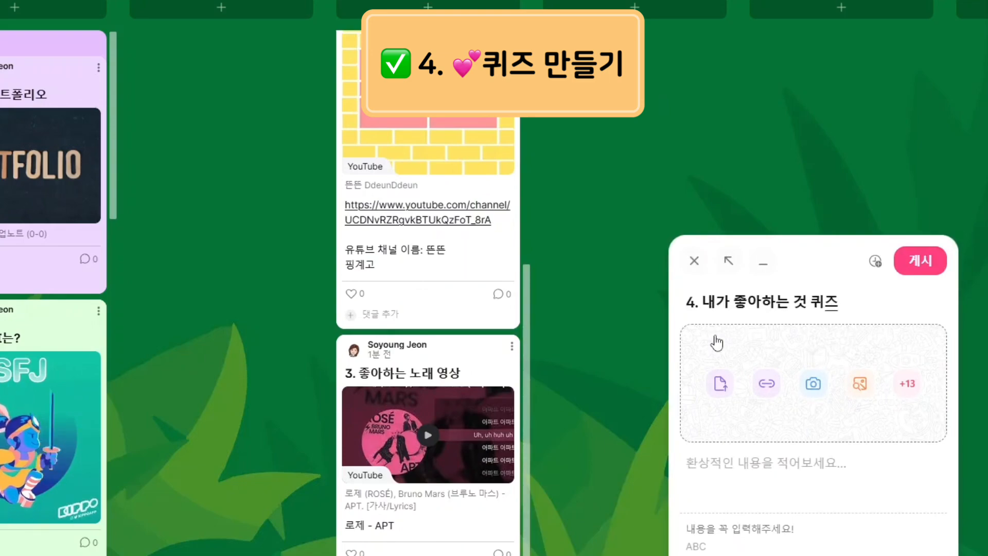
click(862, 465)
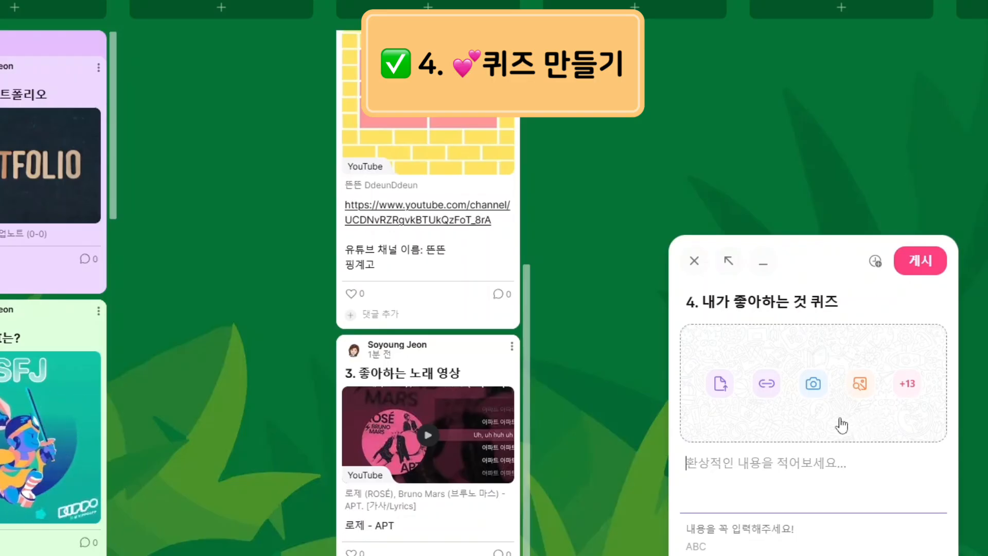
click(903, 383)
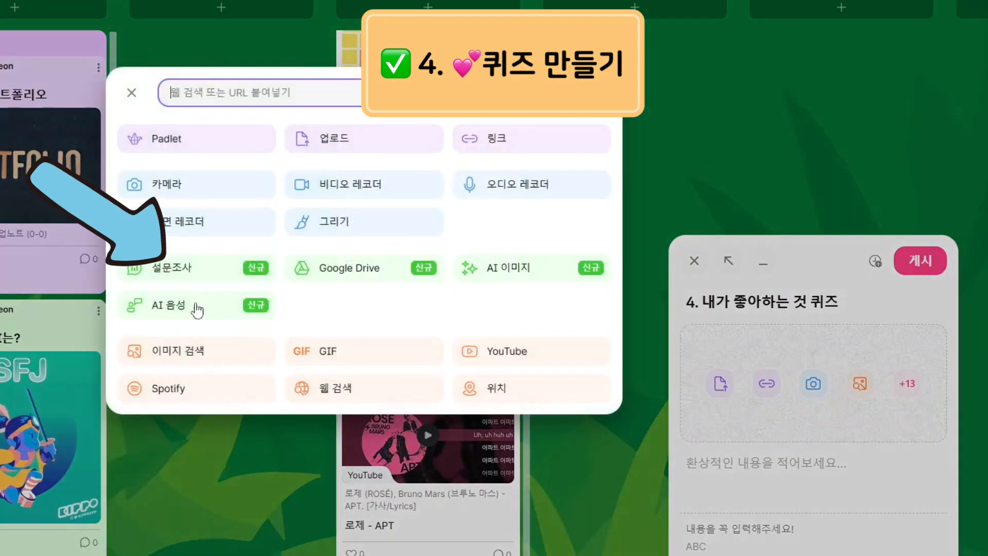
Add a 설문조사 poll '내가 가장 좋아하는 음식은?' with options 삼겹살, 크림스파게티, 리코타 치즈 샐러드
click(192, 280)
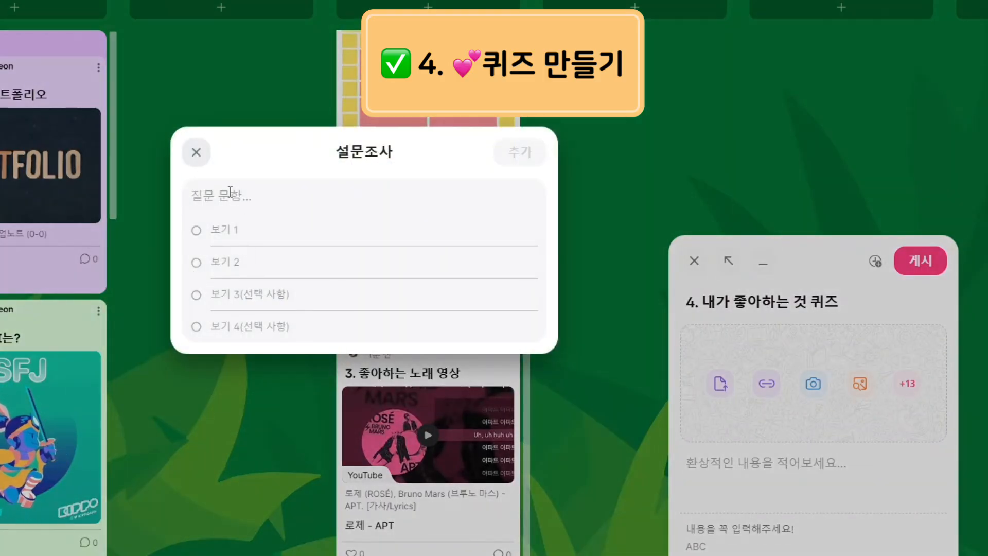
text(내가 가장 )
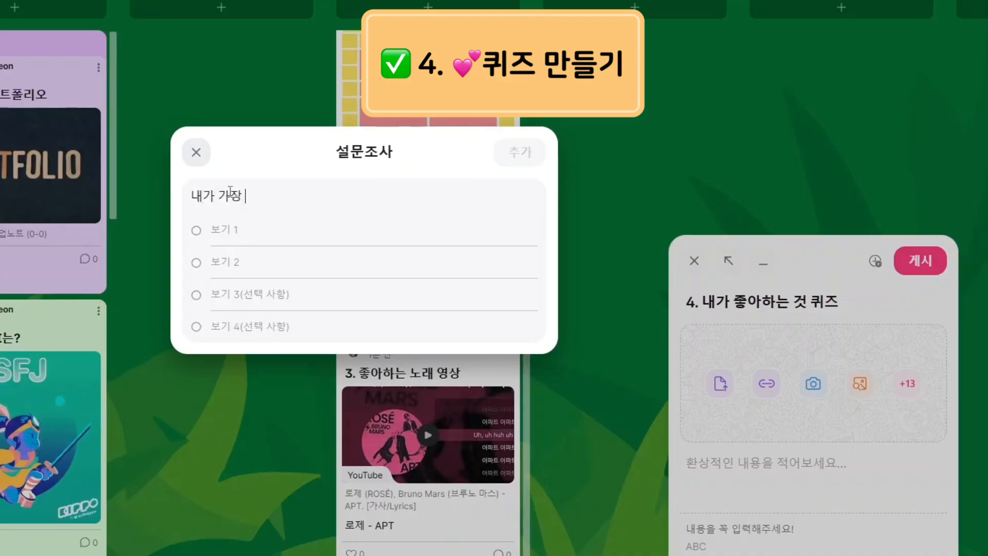
text(좋아하는 음식의)
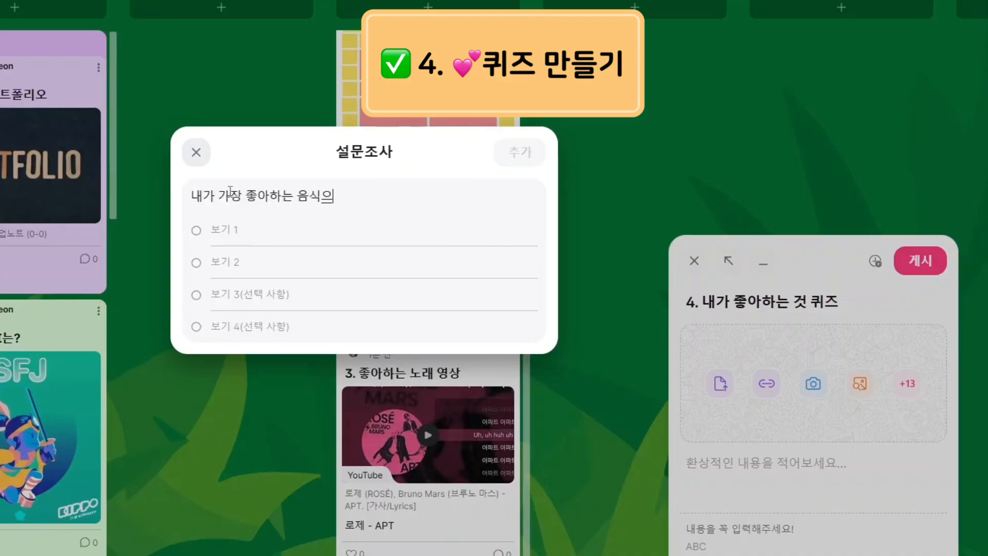
key(BackSpace)
text(은?)
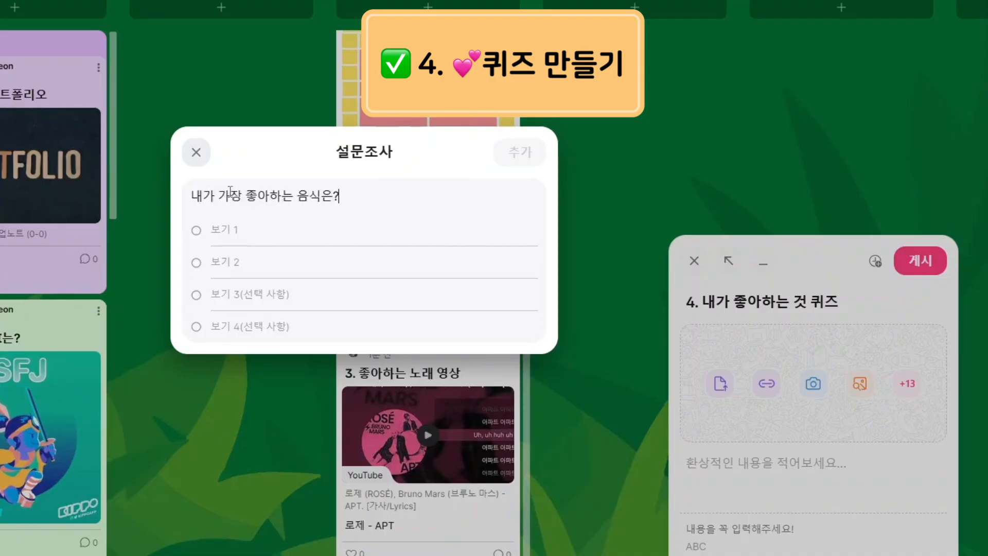
click(232, 230)
text(삼겹살)
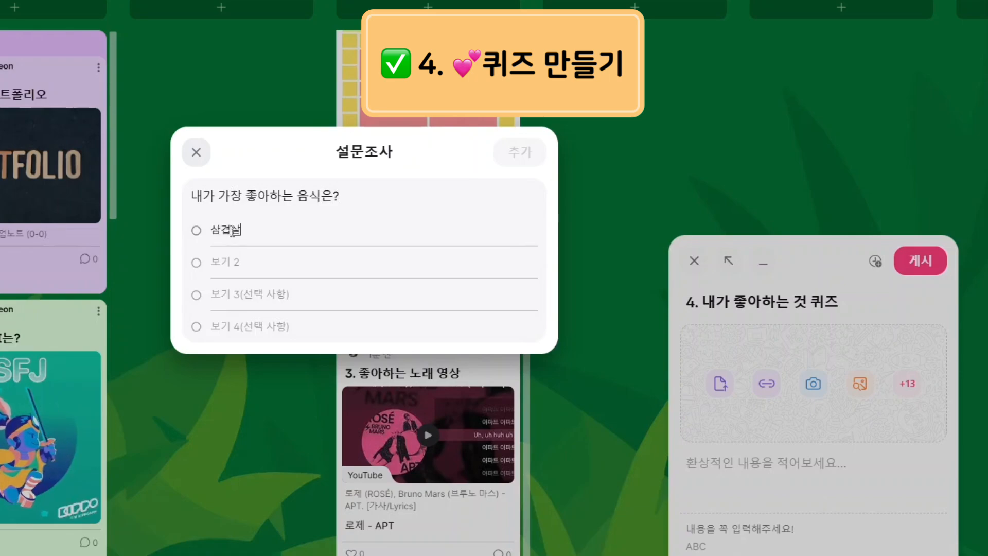
text(크림)
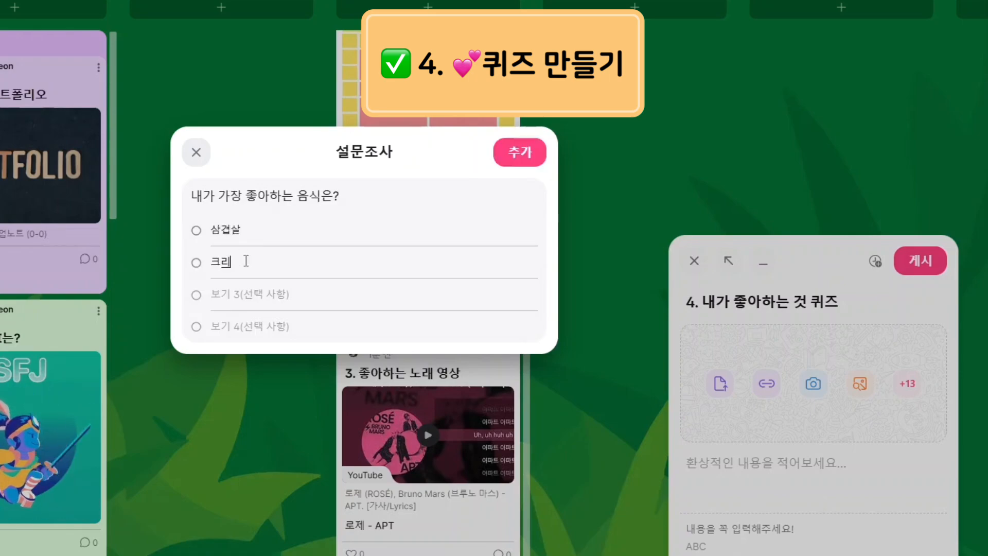
text(스파게티)
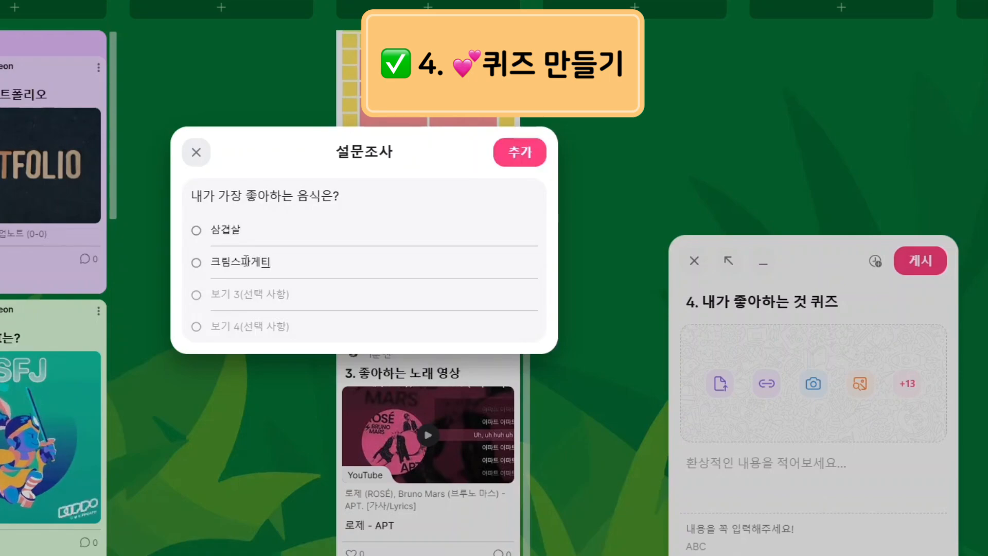
click(252, 294)
text(리콭)
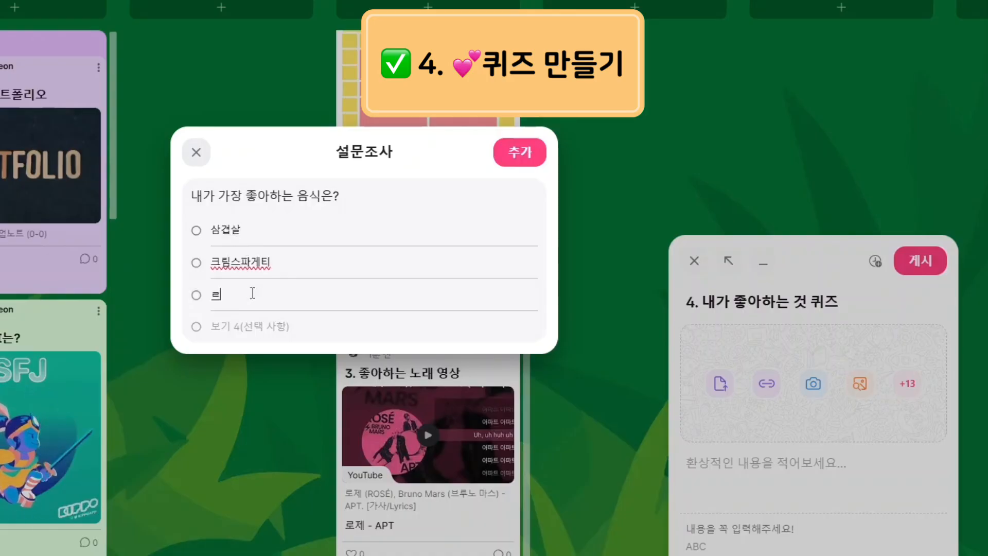
text(타 치즈 샐러드)
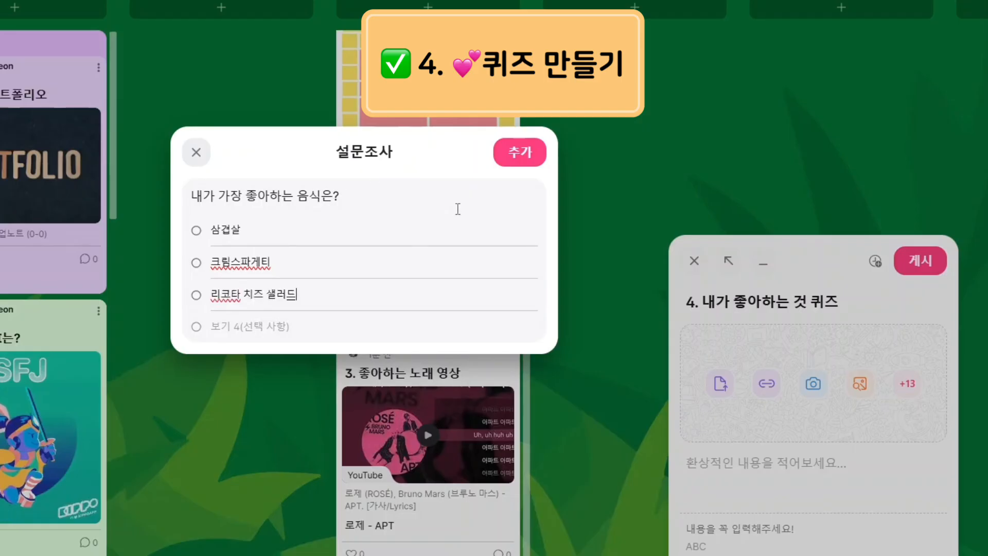
click(517, 157)
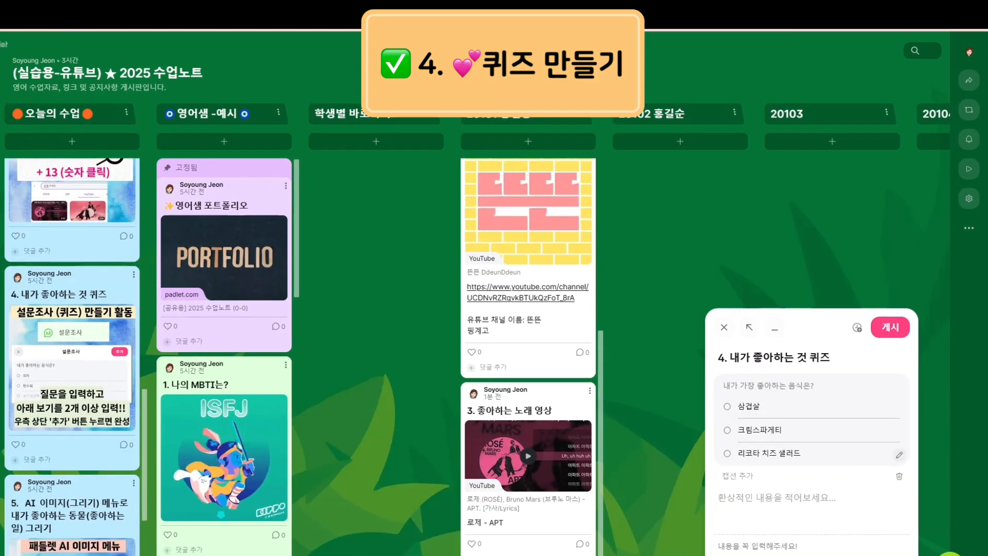
Make the quiz post green and publish it to the board
click(726, 554)
click(756, 503)
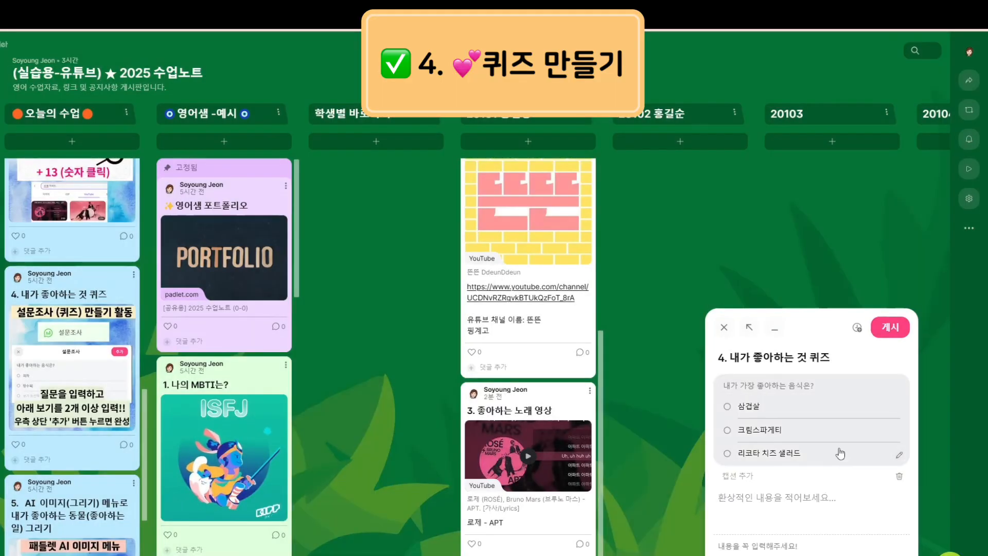
click(890, 330)
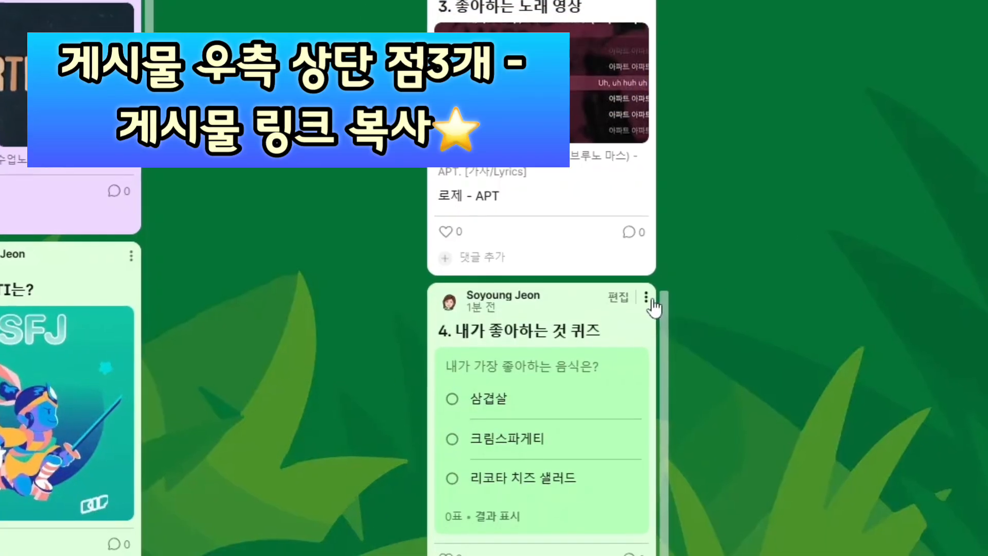
Copy the quiz post's link and paste it into a new browser tab
click(646, 298)
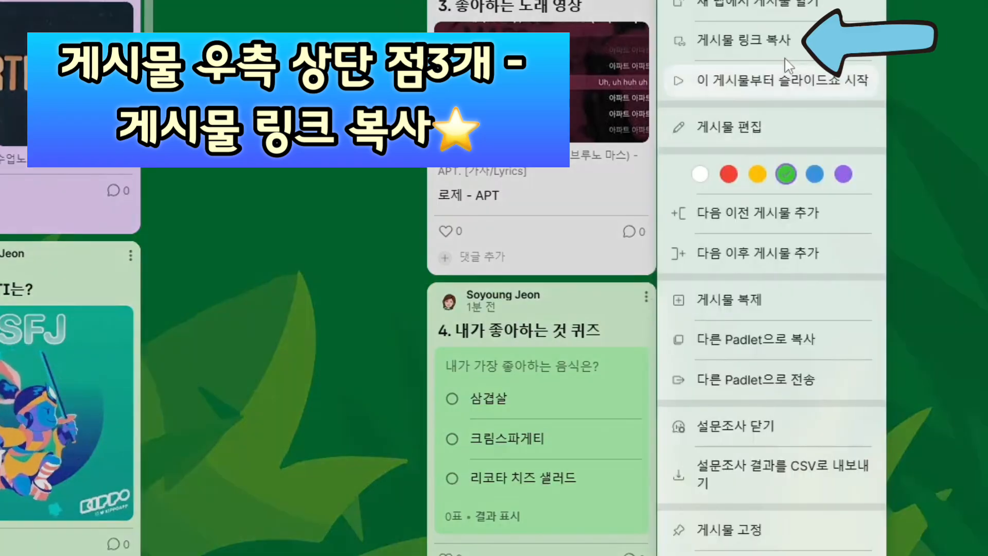
click(760, 46)
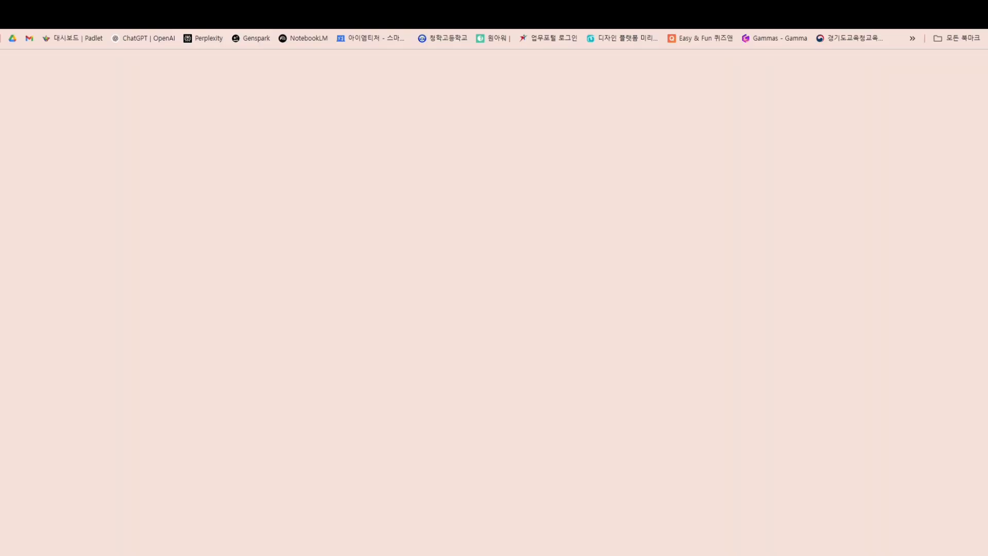
click(216, 16)
key(ctrl+v)
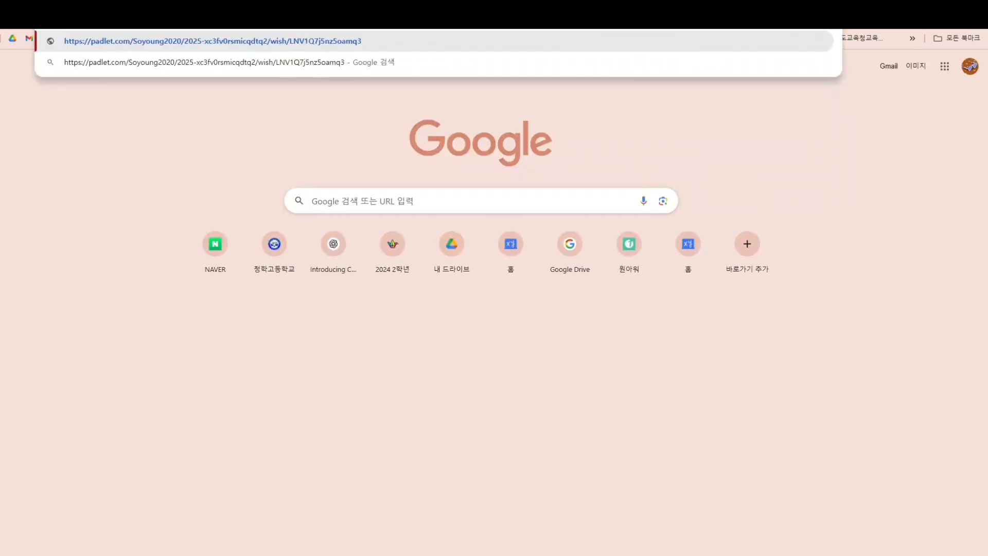
Open the quiz post's own page and make a QR code of its address with the extension
key(Return)
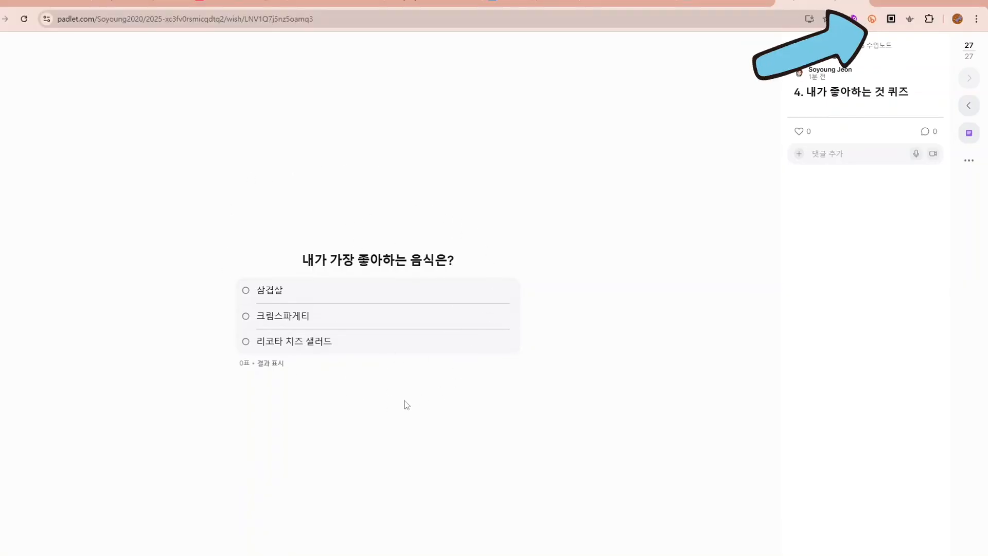
click(892, 20)
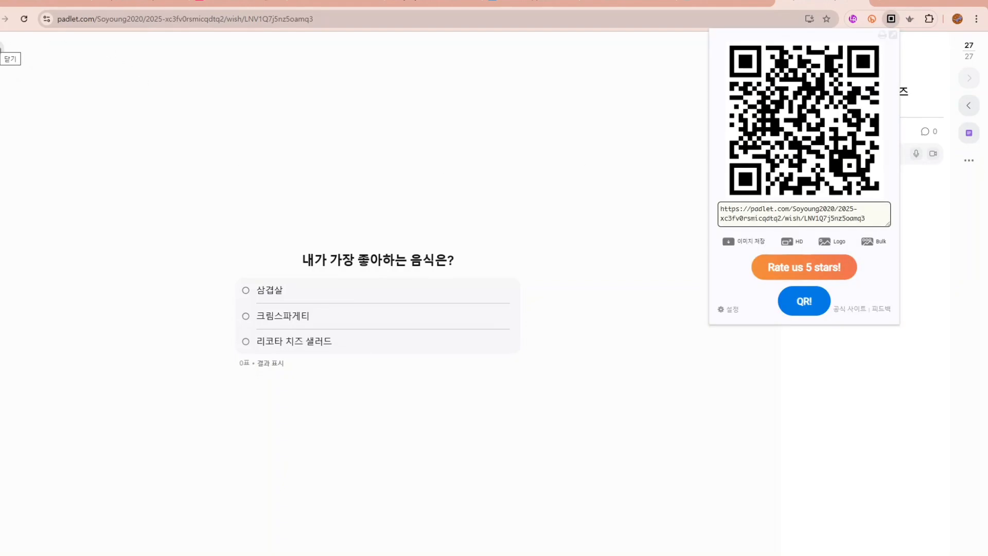
click(187, 73)
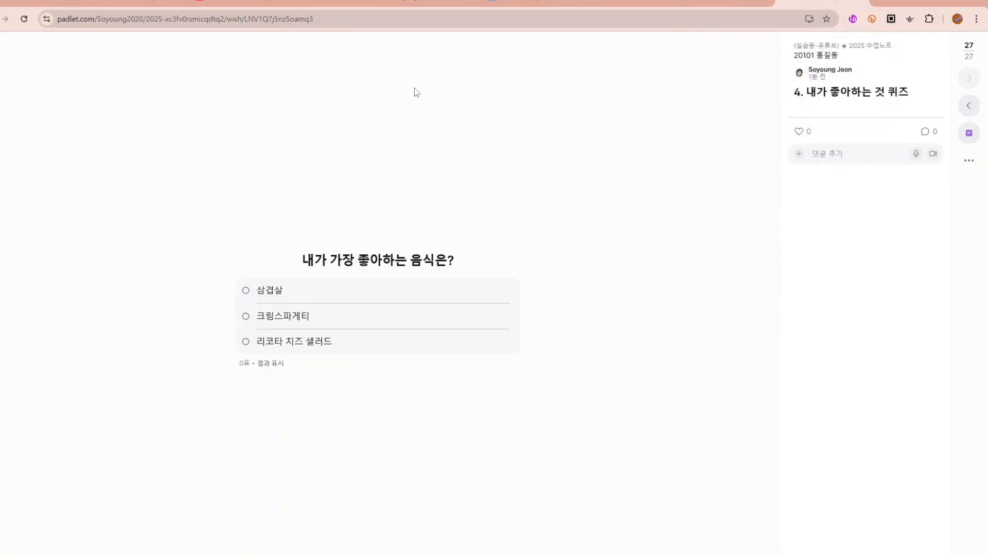
Select the post page's address and go back to the class-notes board
key(ctrl+l)
key(ctrl+c)
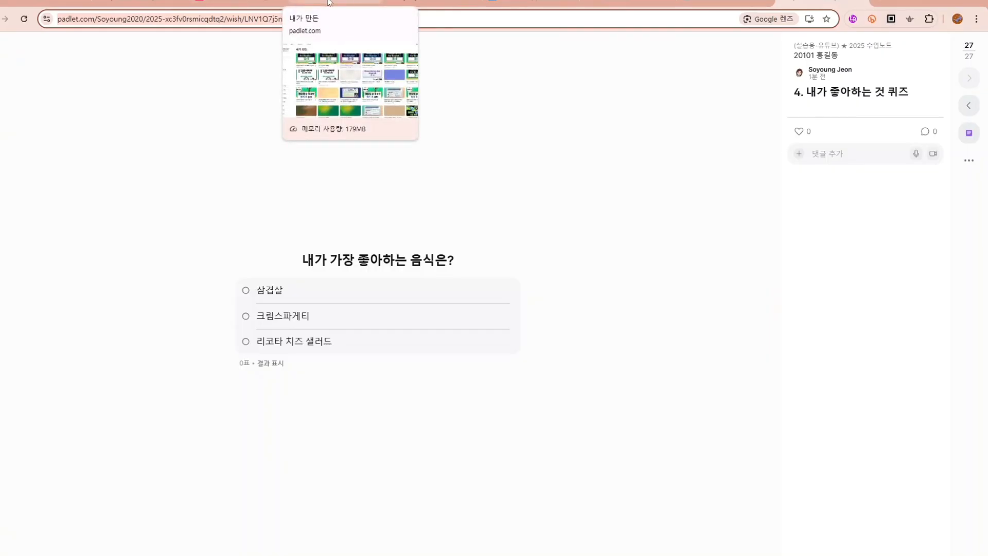
click(140, 3)
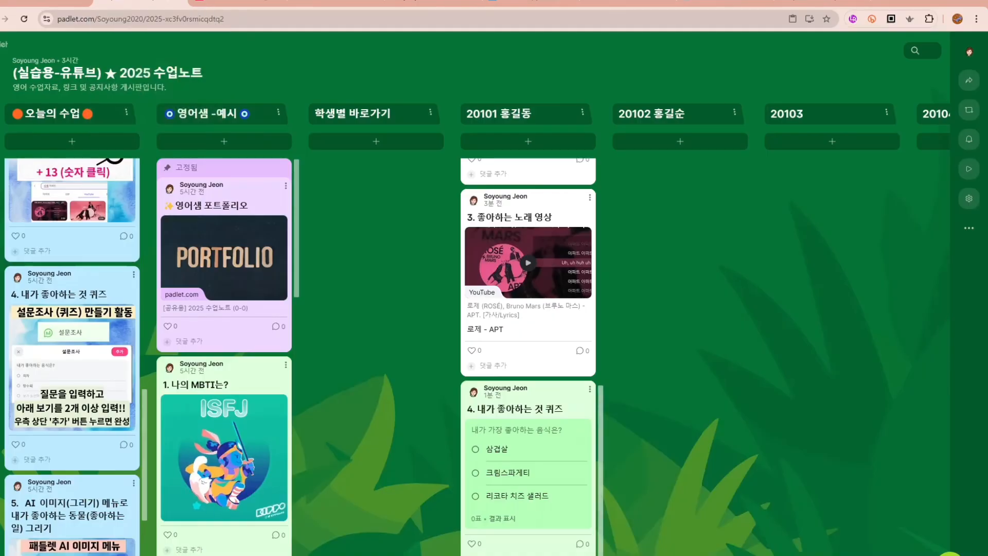
scroll(475, 350, left, 8)
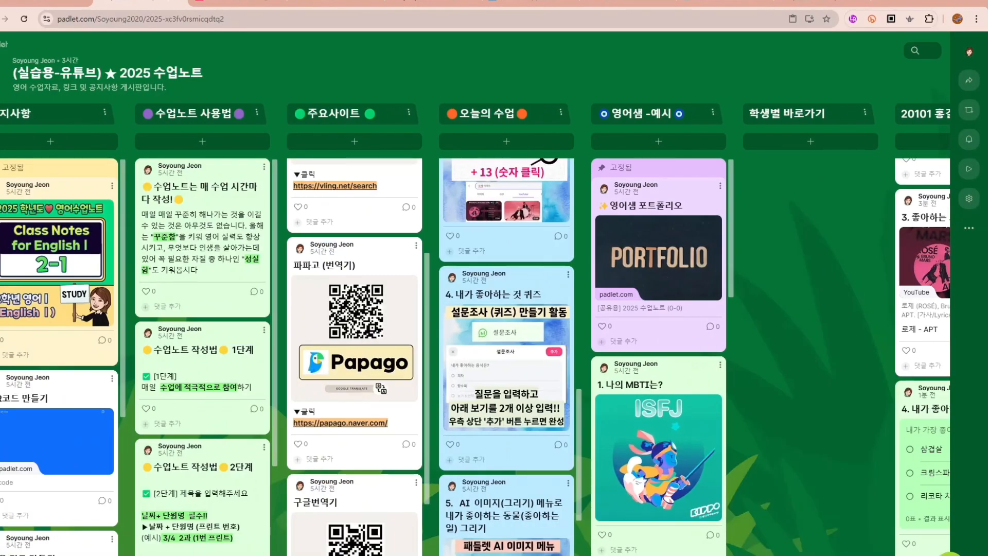
scroll(138, 430, down, 3)
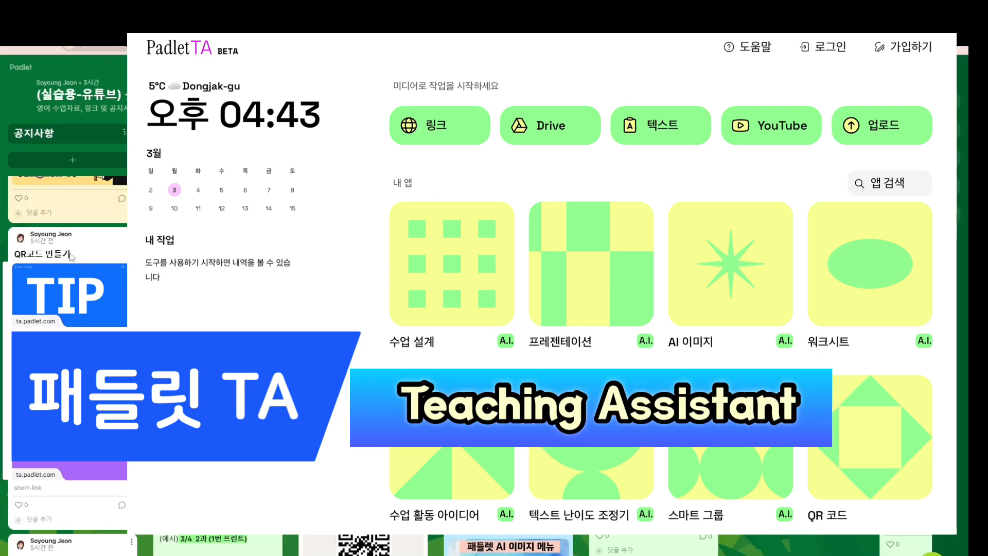
Open Padlet TA from the QR post and generate a QR code from the pasted quiz post link
click(72, 304)
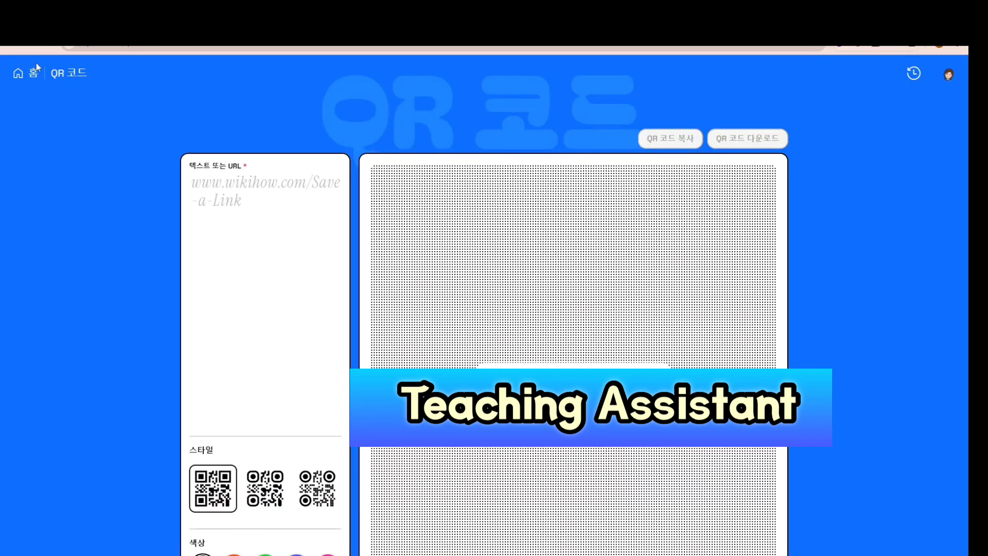
click(20, 75)
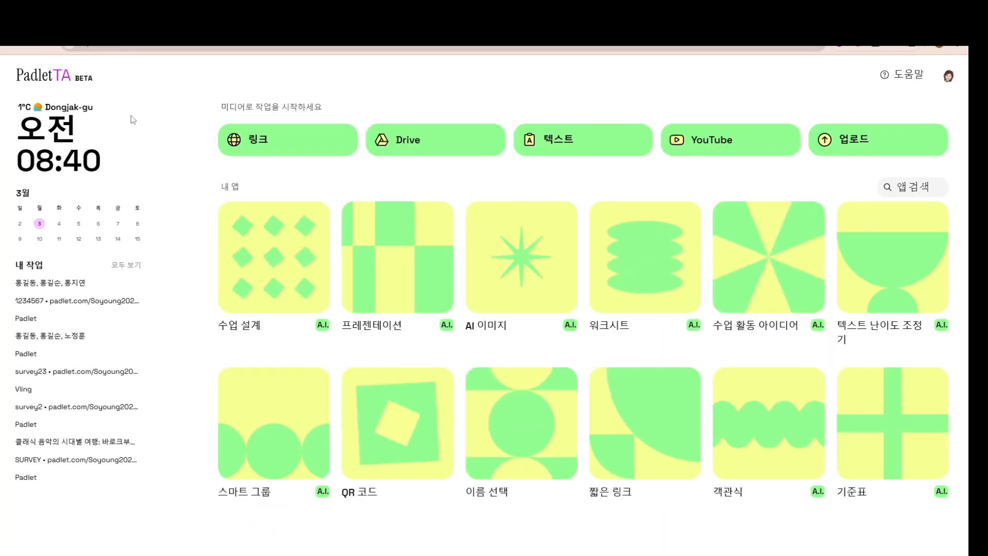
click(419, 468)
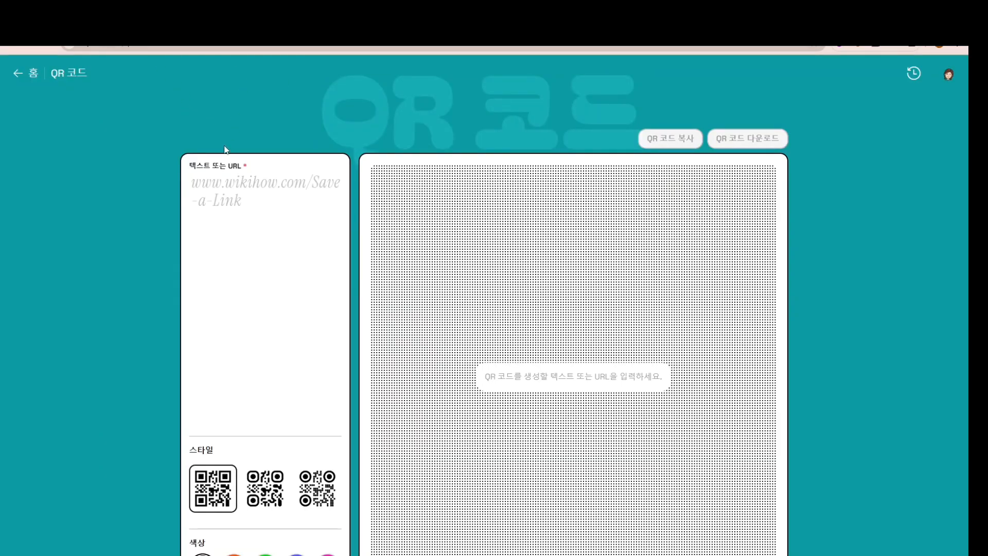
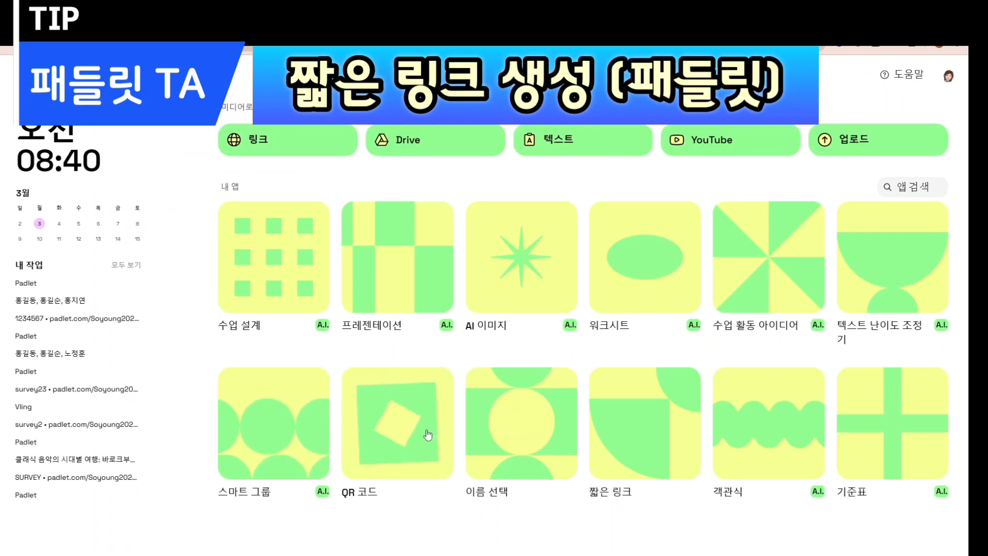
Restore the full post URL in 짧은 링크 and create teach.link/12345 with its QR code
click(651, 465)
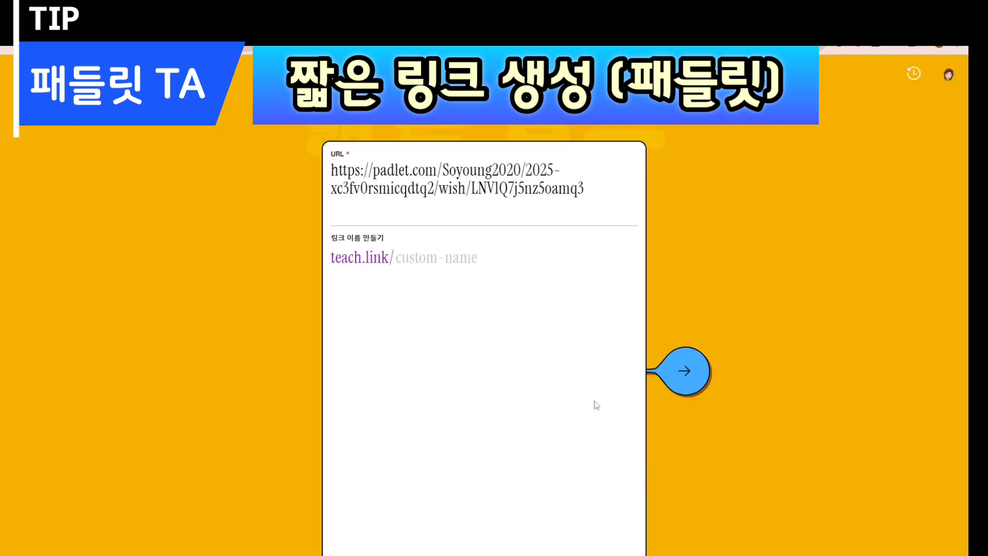
drag(592, 212, 291, 165)
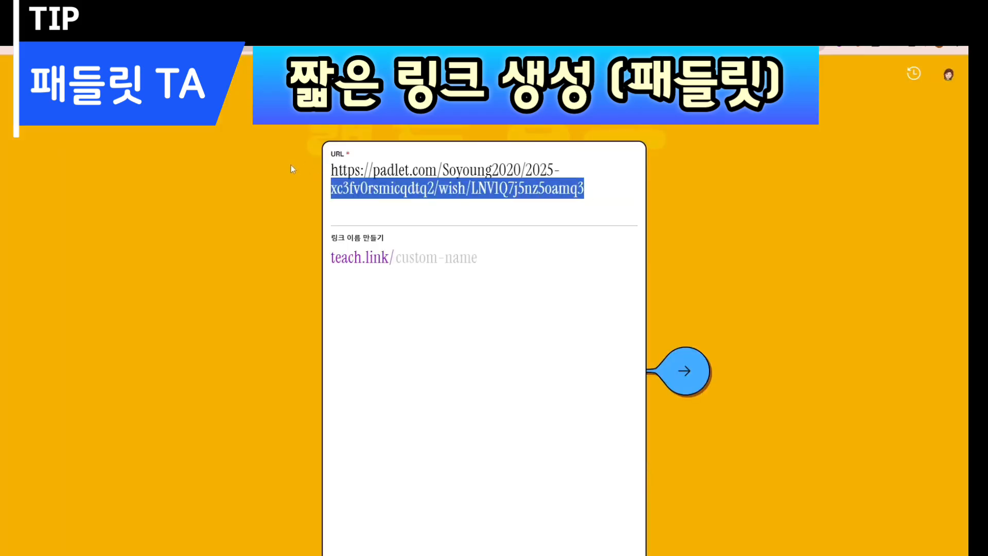
key(BackSpace)
key(BackSpace)
key(BackSpace)
key(BackSpace)
key(BackSpace)
key(BackSpace)
key(BackSpace)
key(BackSpace)
key(BackSpace)
key(BackSpace)
key(BackSpace)
key(BackSpace)
key(BackSpace)
key(BackSpace)
key(BackSpace)
key(BackSpace)
key(BackSpace)
key(BackSpace)
key(BackSpace)
key(BackSpace)
key(BackSpace)
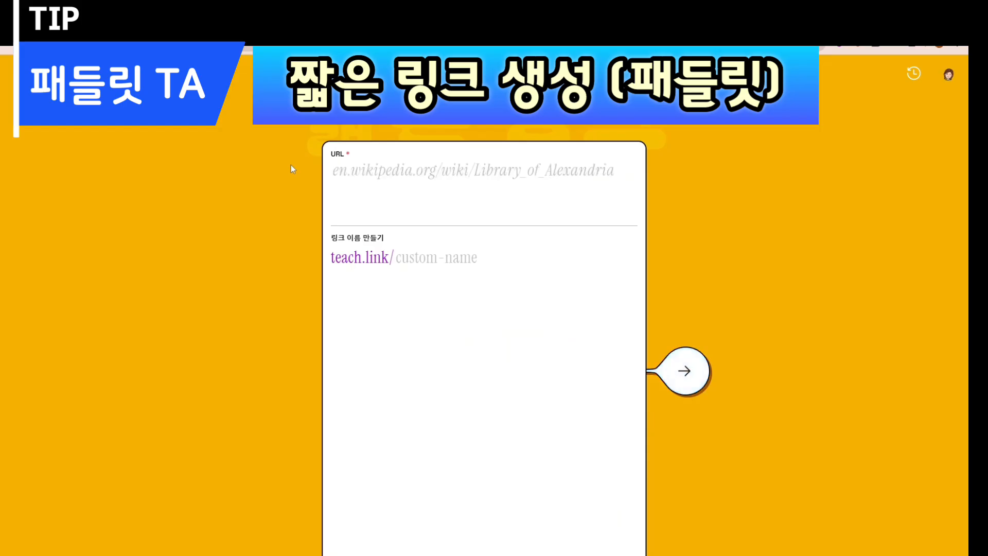
key(ctrl+v)
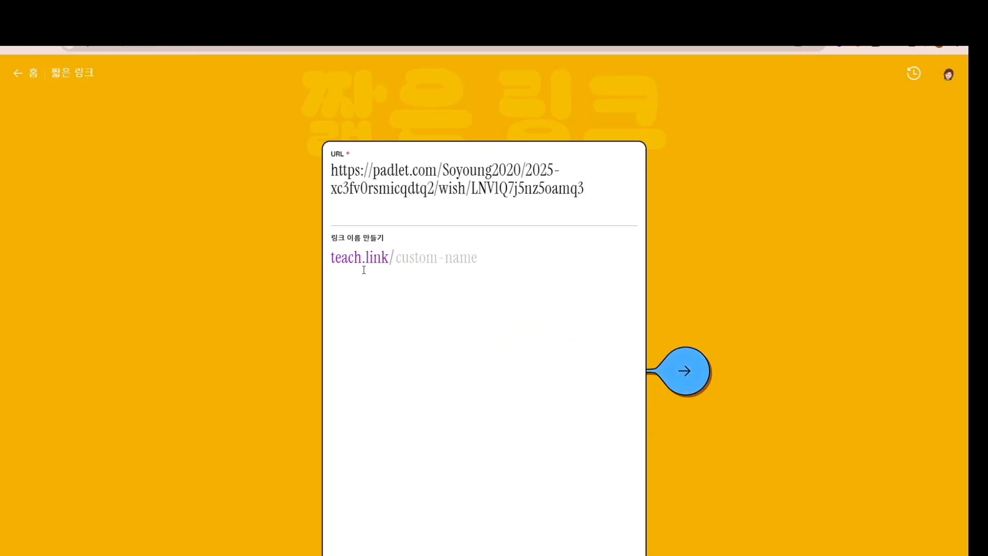
click(402, 270)
text(l)
click(688, 370)
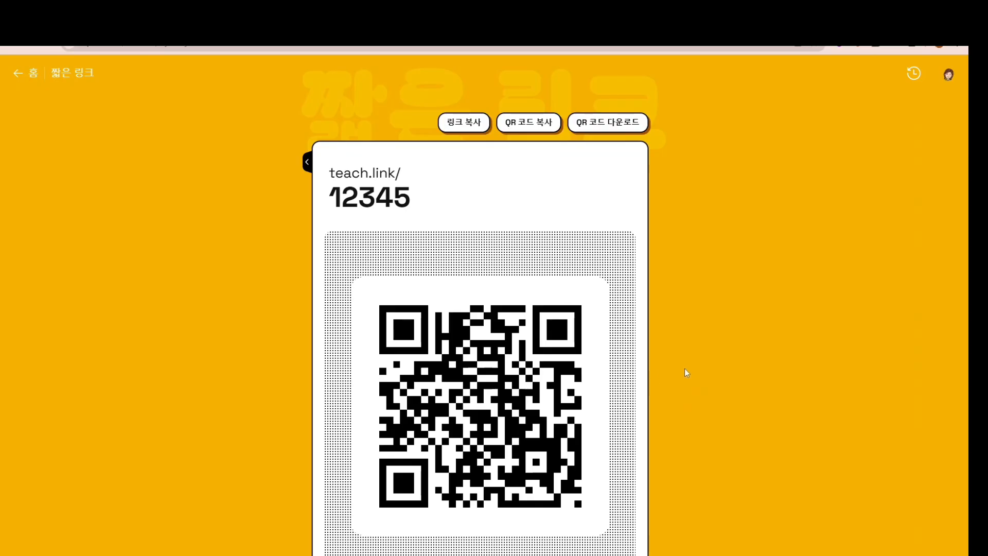
click(154, 21)
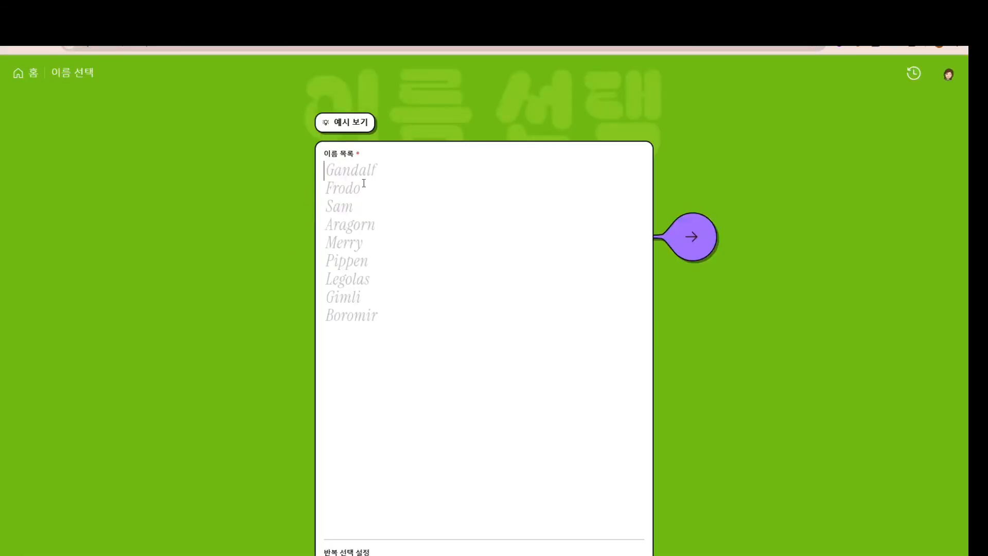
Load three student names into the name picker, draw one at random, then return to the 2025 수업노트 board
text(홍ㄱ)
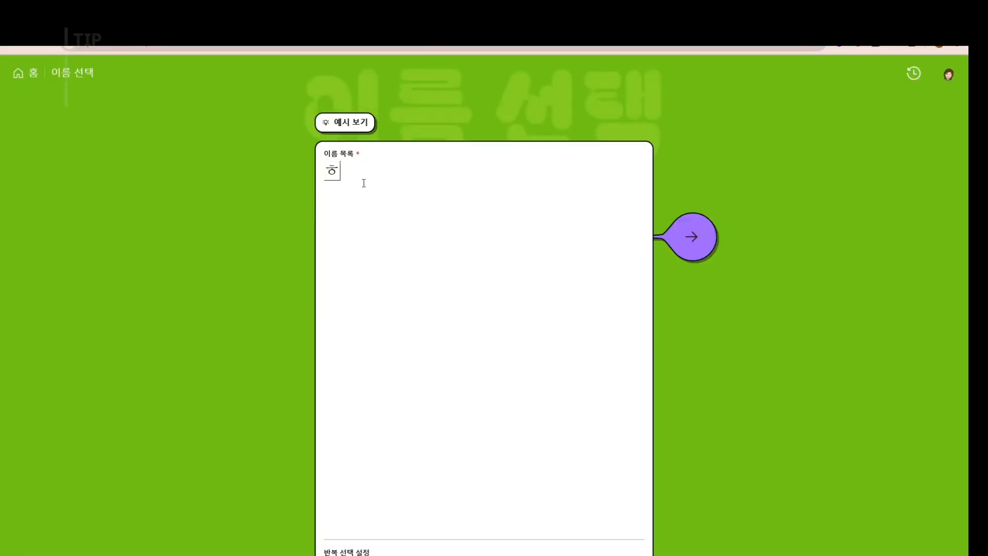
text(길도ㅇ)
key(Return)
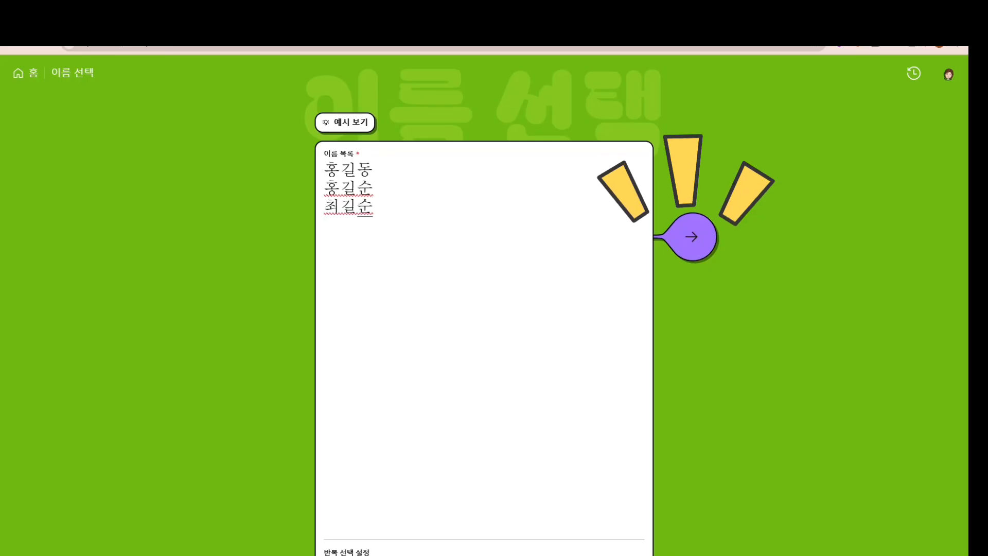
click(687, 240)
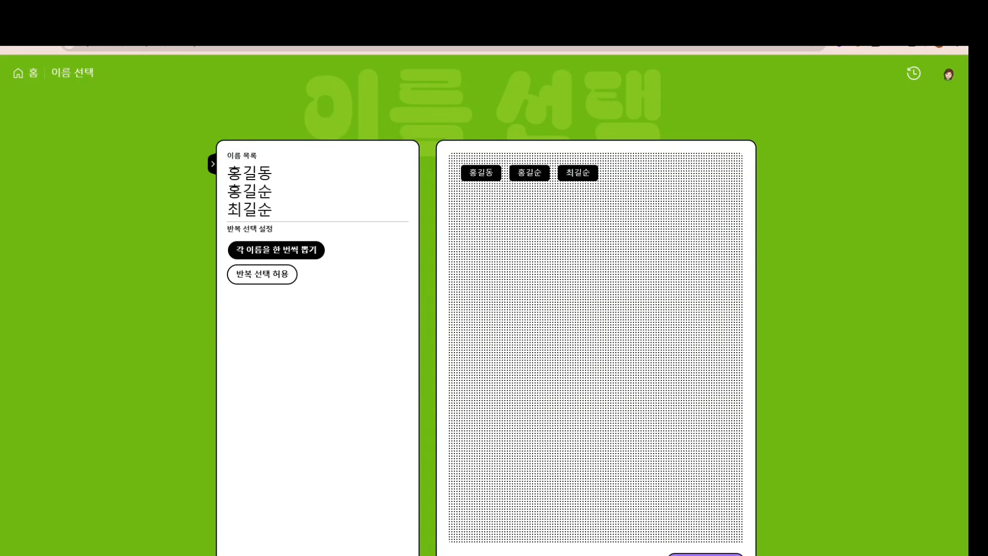
click(705, 555)
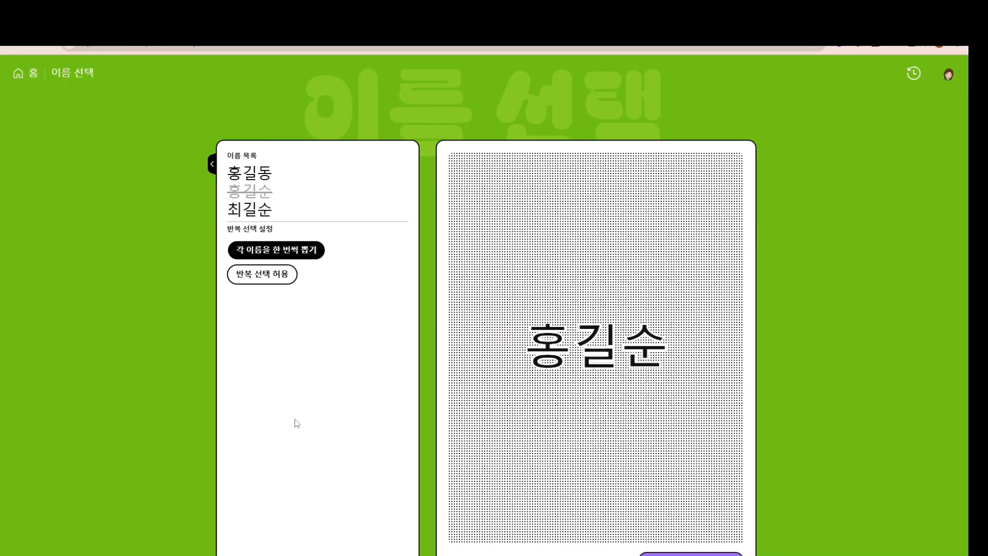
click(33, 76)
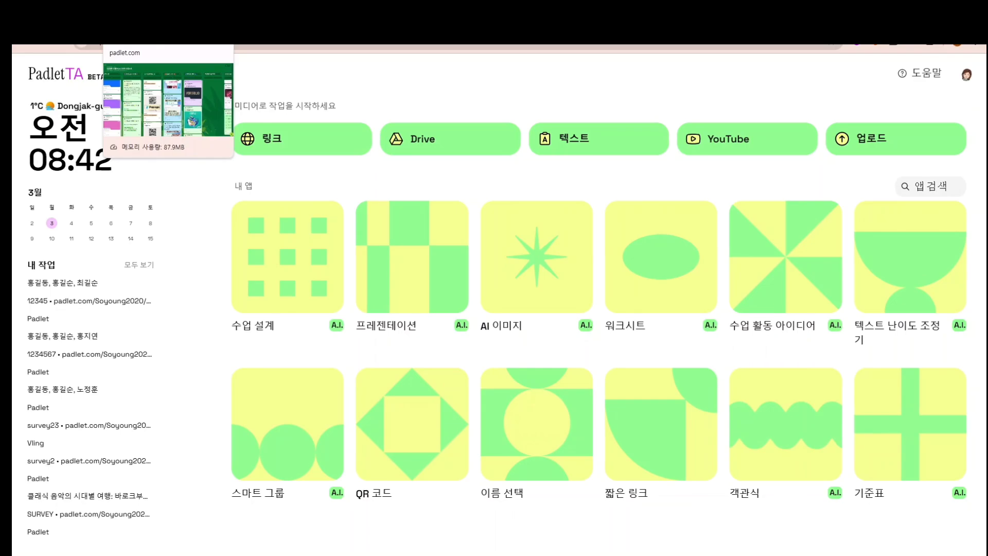
click(150, 23)
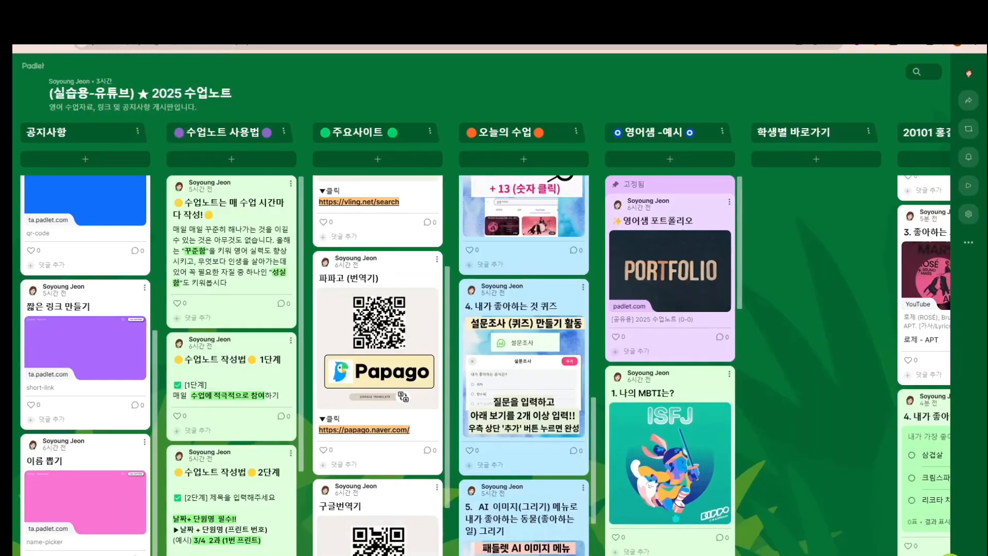
Add a post to column 20101 titled '5. 내가 좋아하는 동물이 내가 좋아하는 일을 하는 장면'
scroll(503, 404, right, 5)
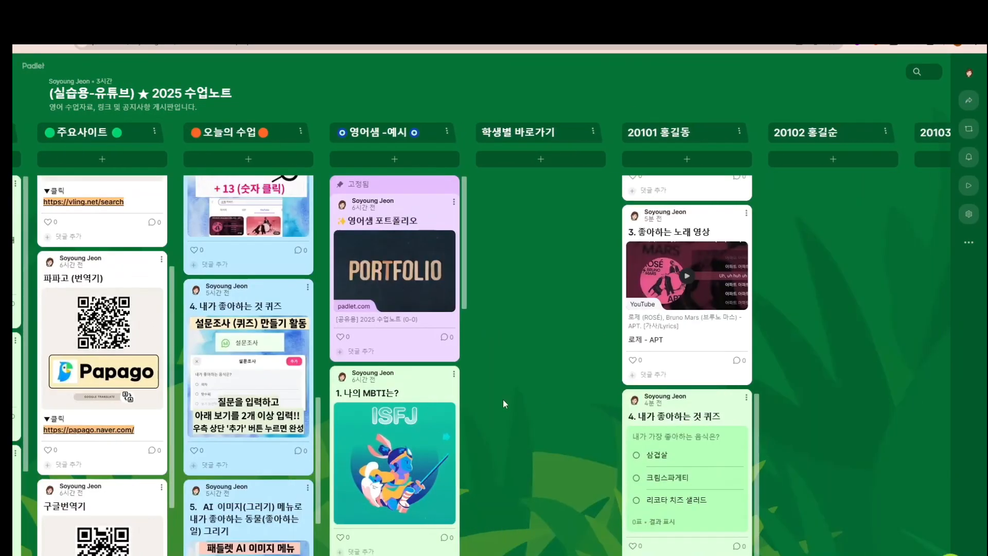
scroll(211, 451, down, 4)
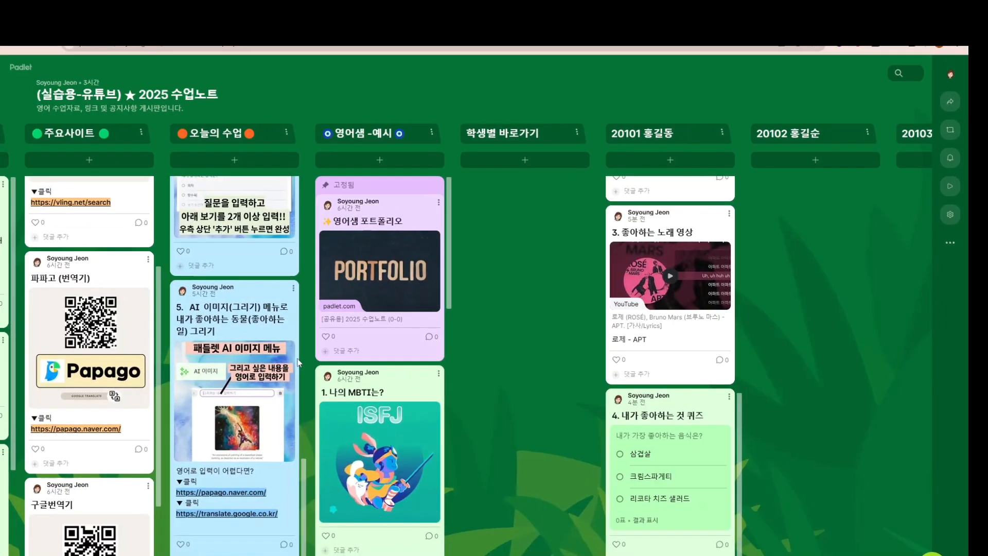
click(670, 159)
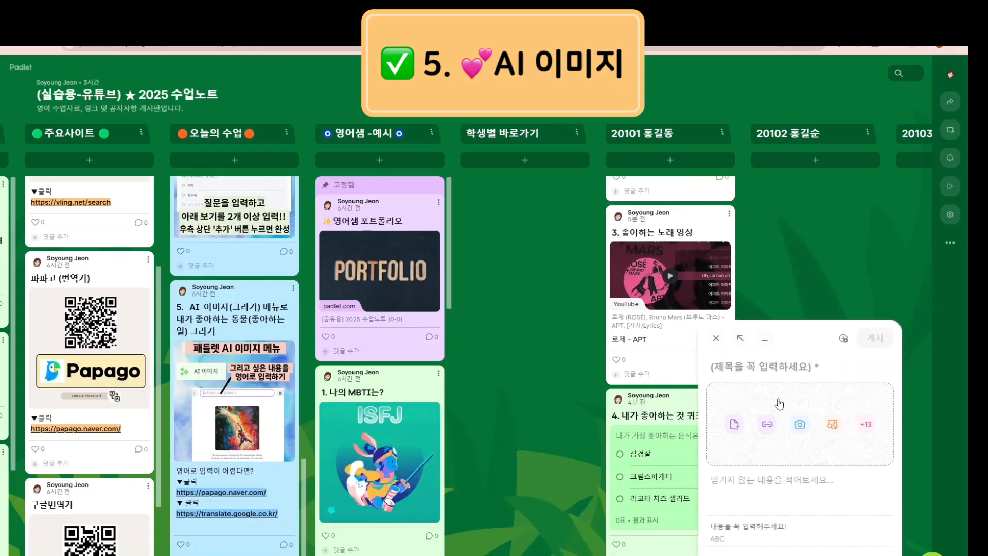
text(5.)
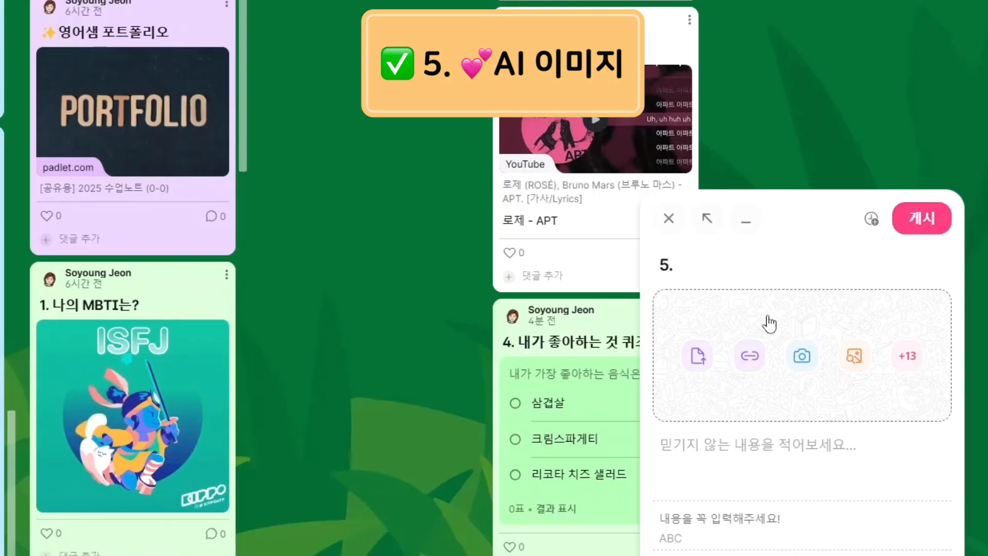
text(내가)
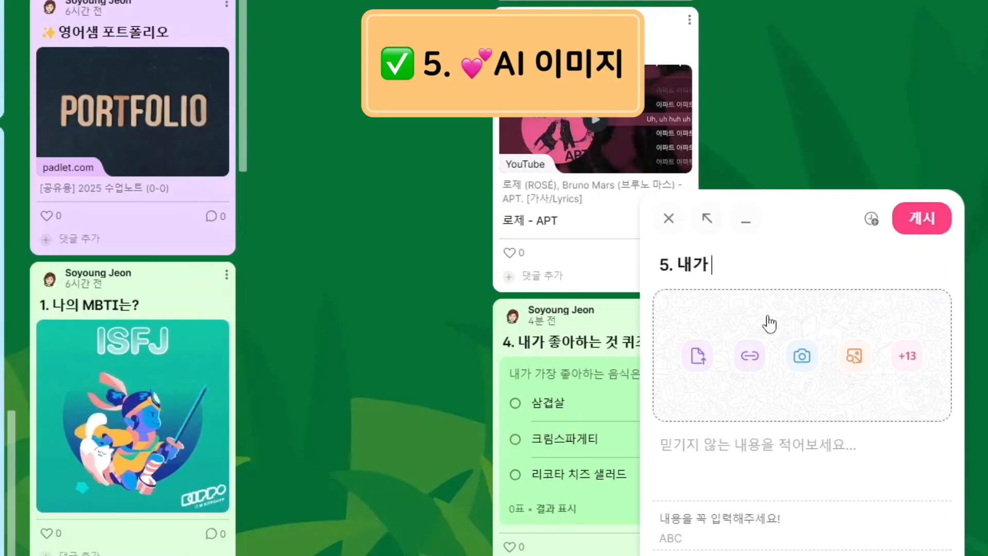
text( 좋ㅇㅏ하는 동물이)
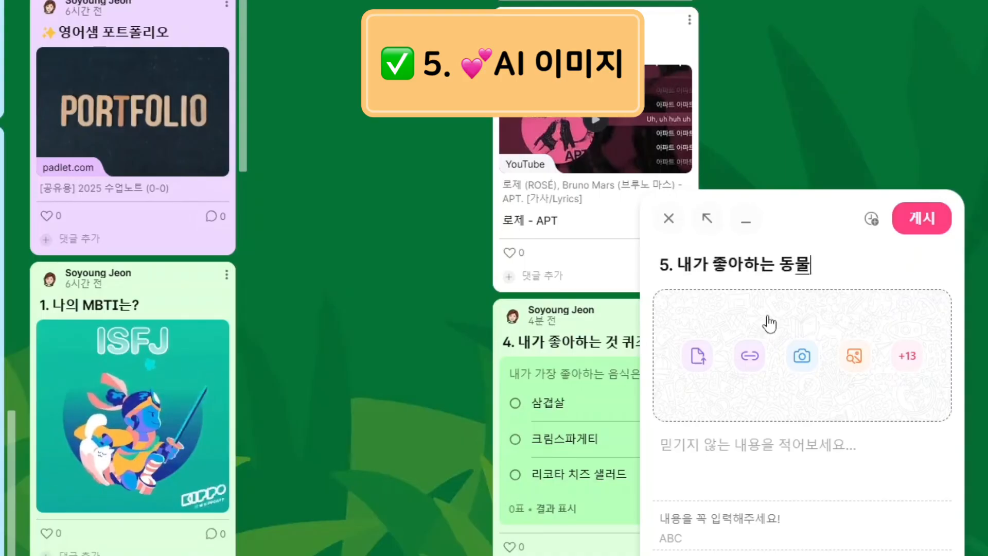
text( 내가 좋아하는 일)
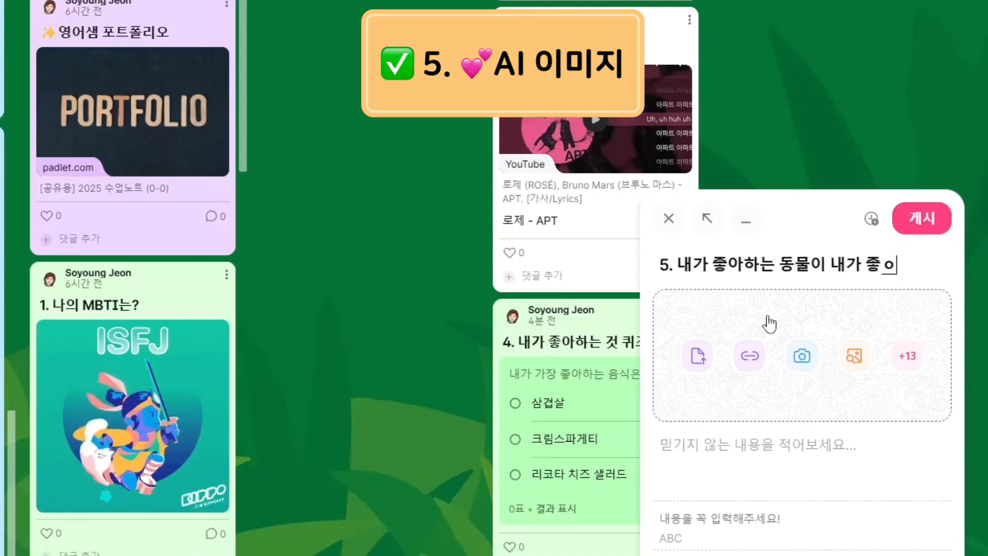
text(을 하는 장면)
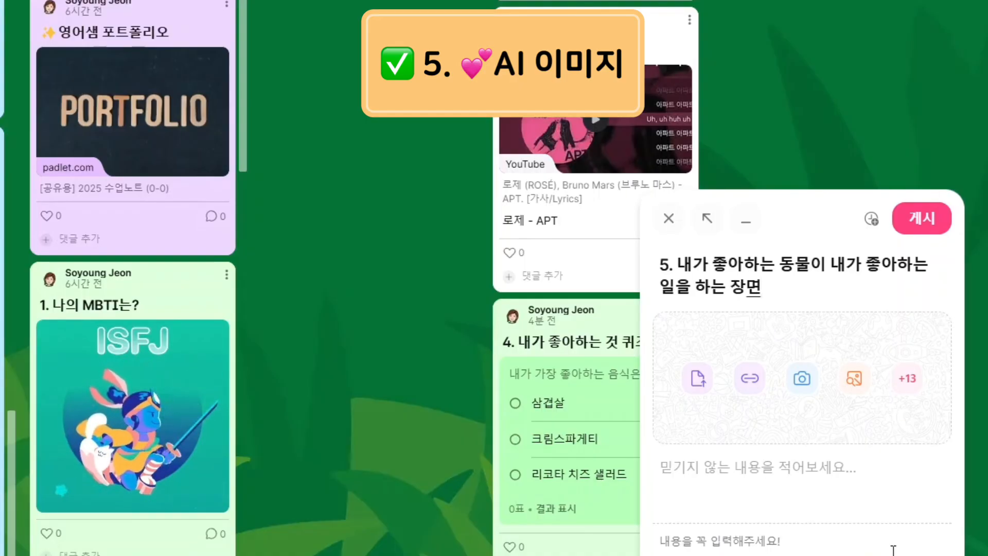
Choose AI 이미지 from the full attachment list for the new post
click(908, 381)
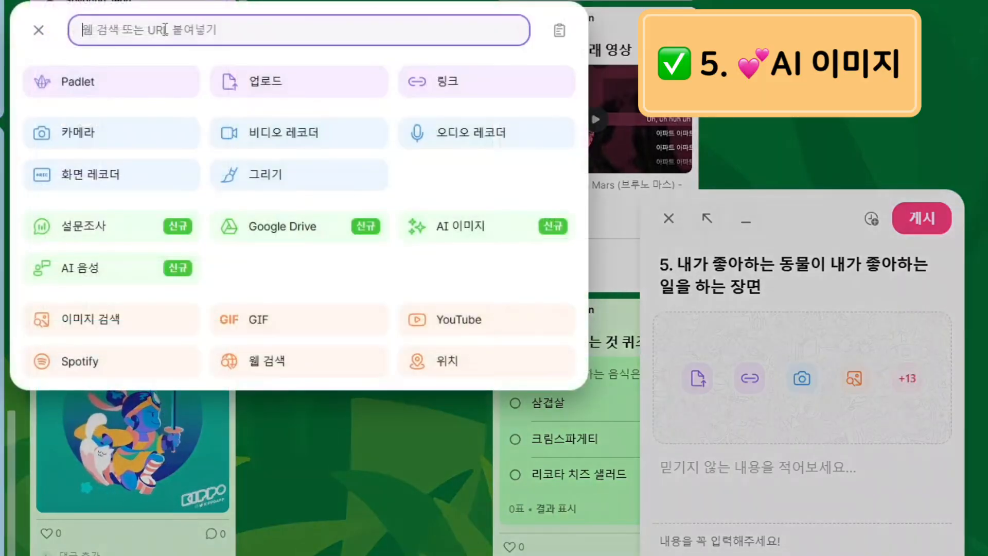
click(466, 236)
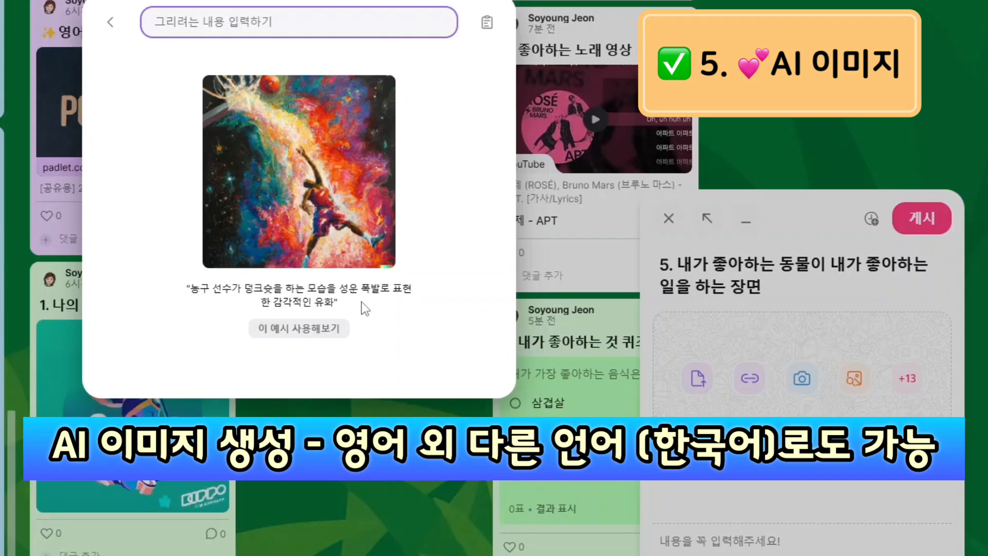
Generate AI images from the prompt 'cute dog taking a picture'
text(A)
key(BackSpace)
key(Caps_Lock)
text(a)
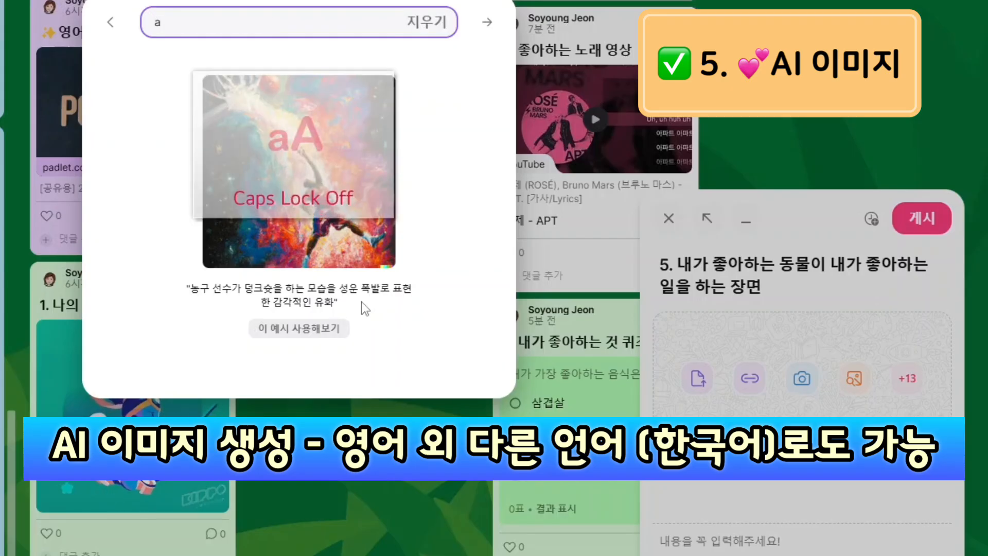
text( do)
key(BackSpace)
key(BackSpace)
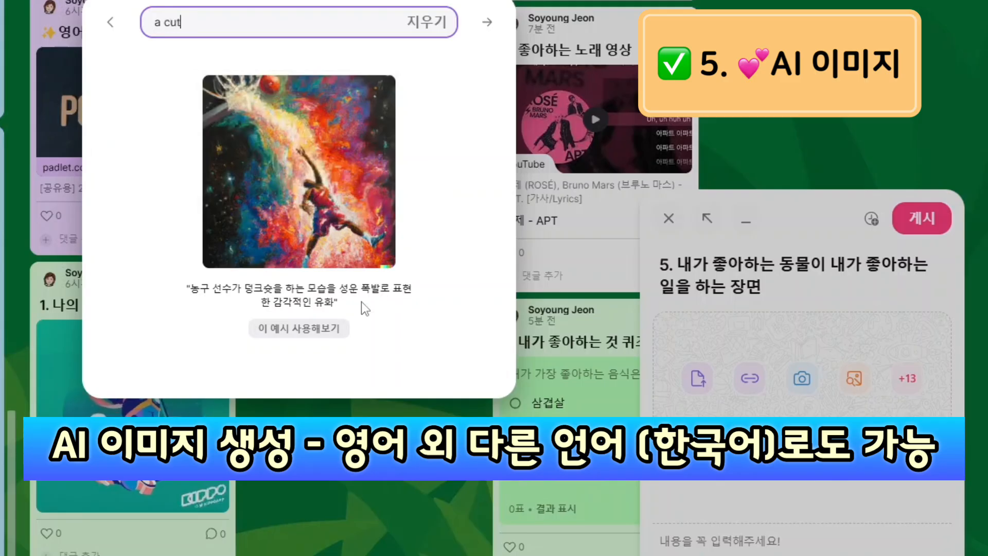
text(cute dog t)
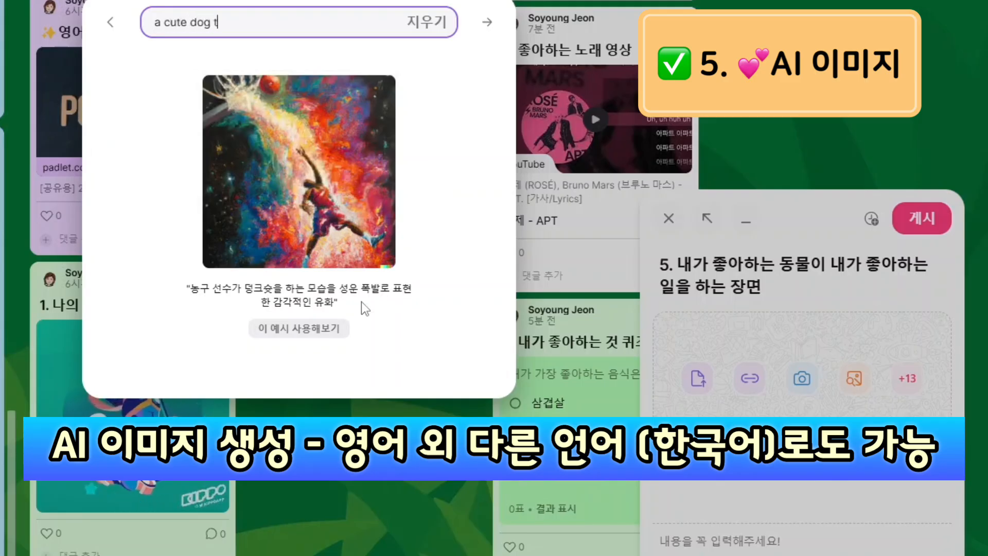
text(aking a pic)
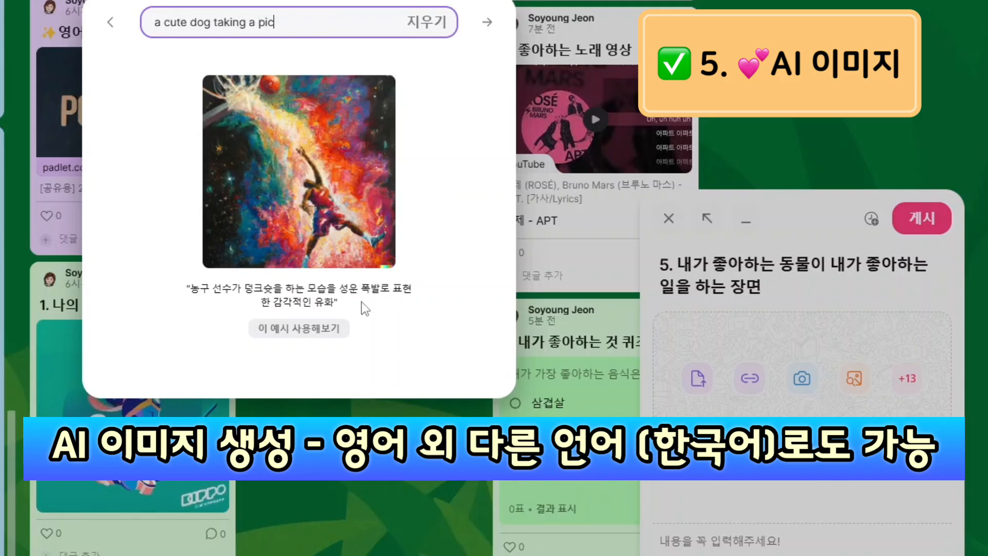
text(ture)
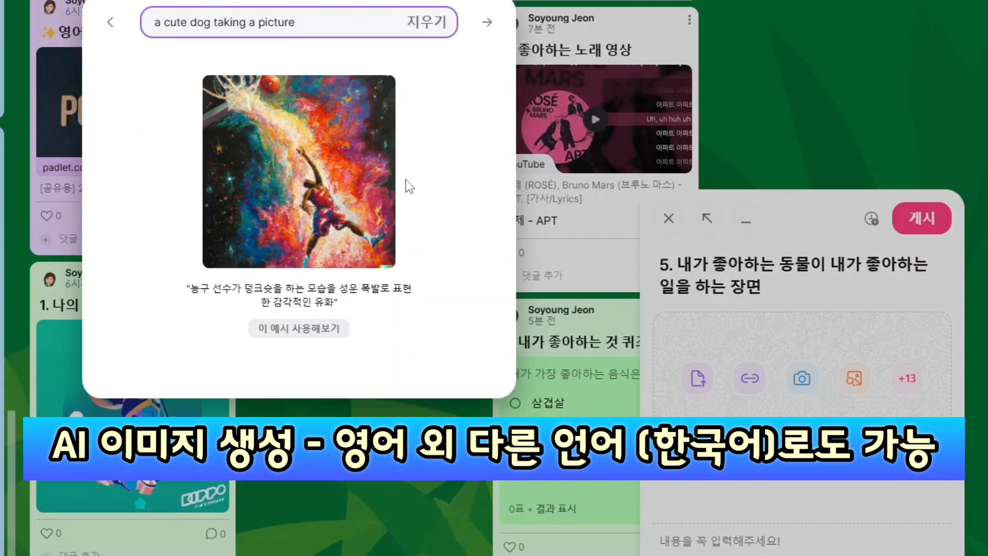
click(486, 23)
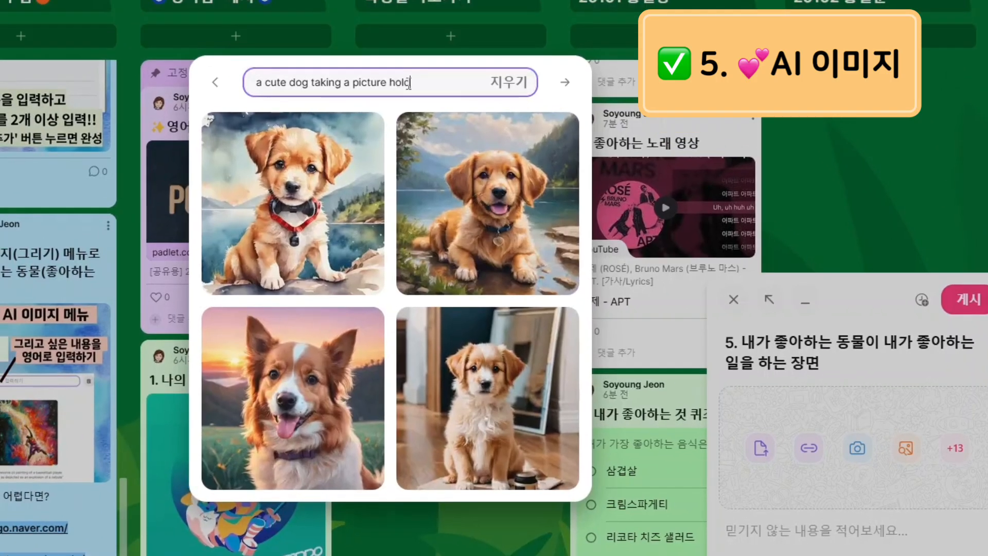
Refine the prompt to a dog holding a camera, regenerate, and attach the chosen image
text(ing )
text(a carmera)
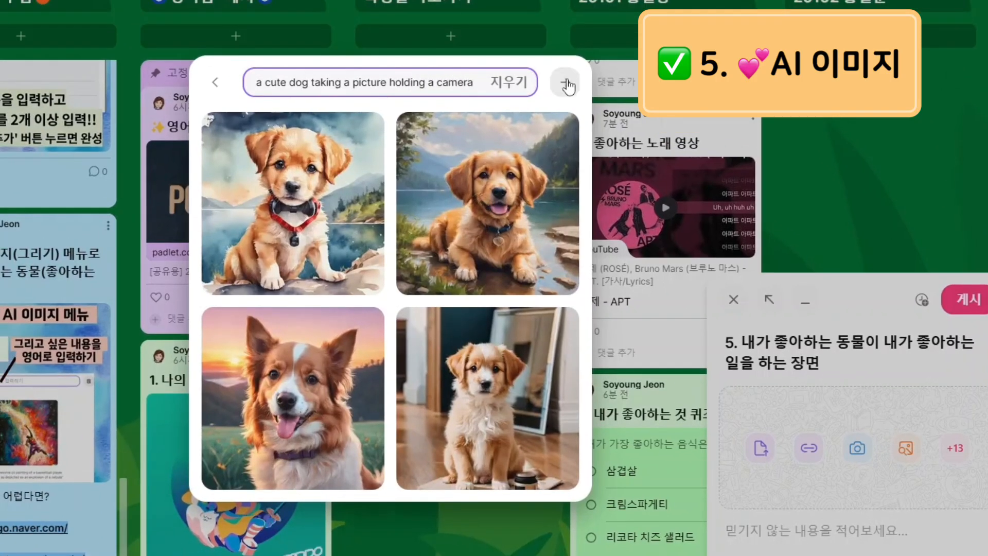
click(564, 82)
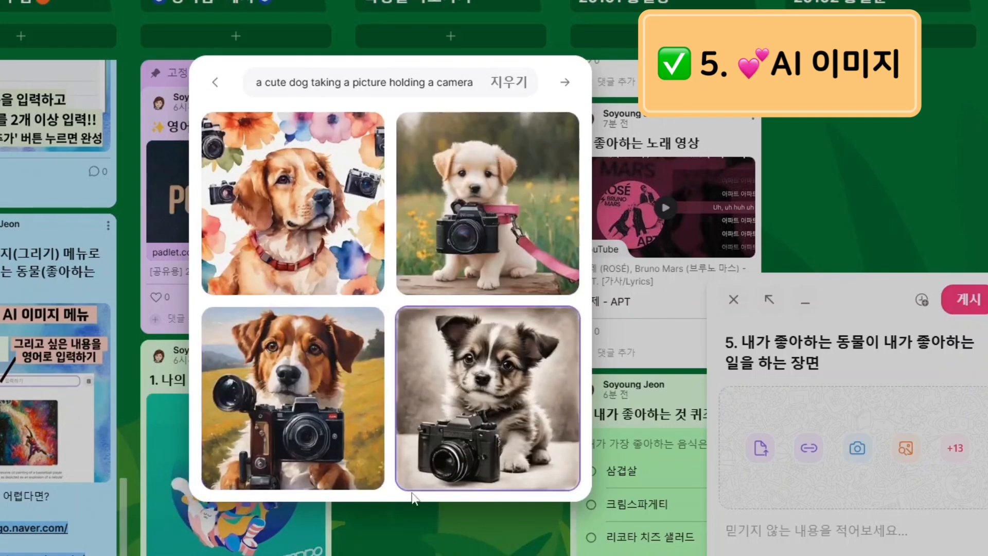
click(298, 406)
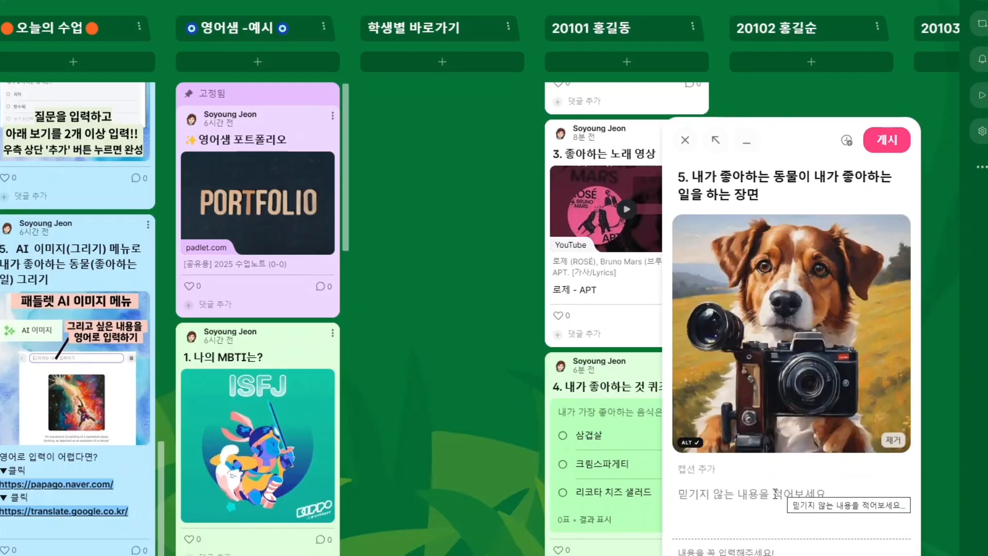
Caption the image 'a cute dog taking a picture, holding a camera' and publish it to 20101
click(776, 495)
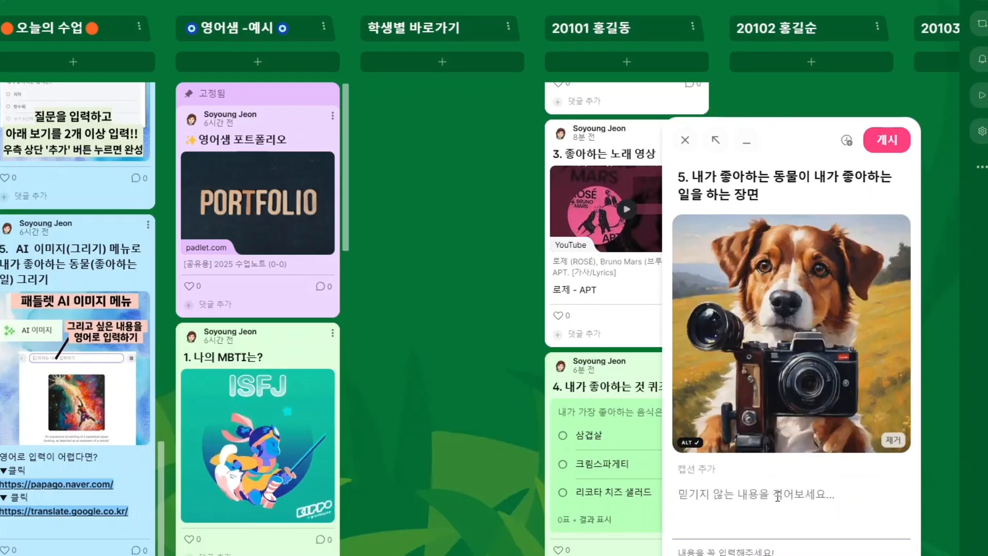
text(a cute)
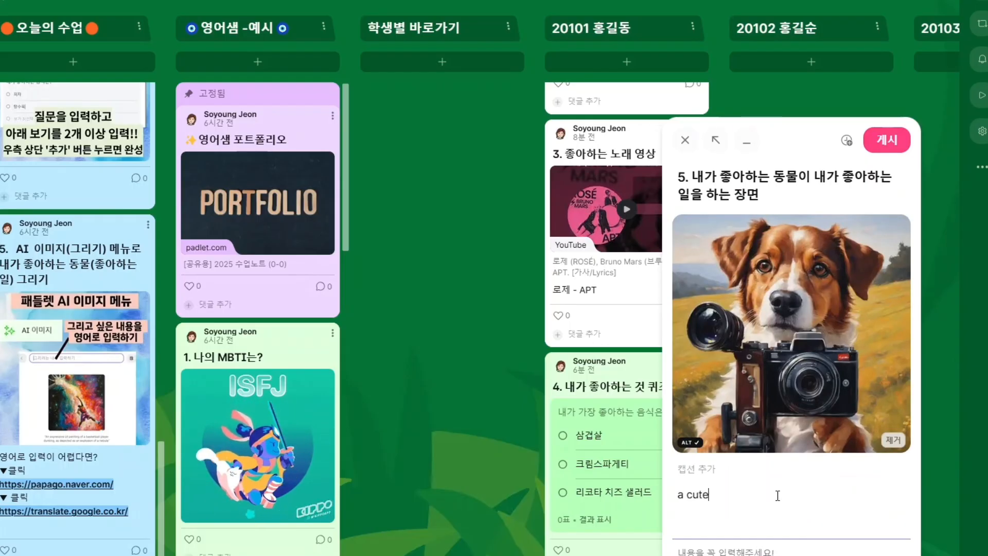
text( dog taking a picture, holding a camera)
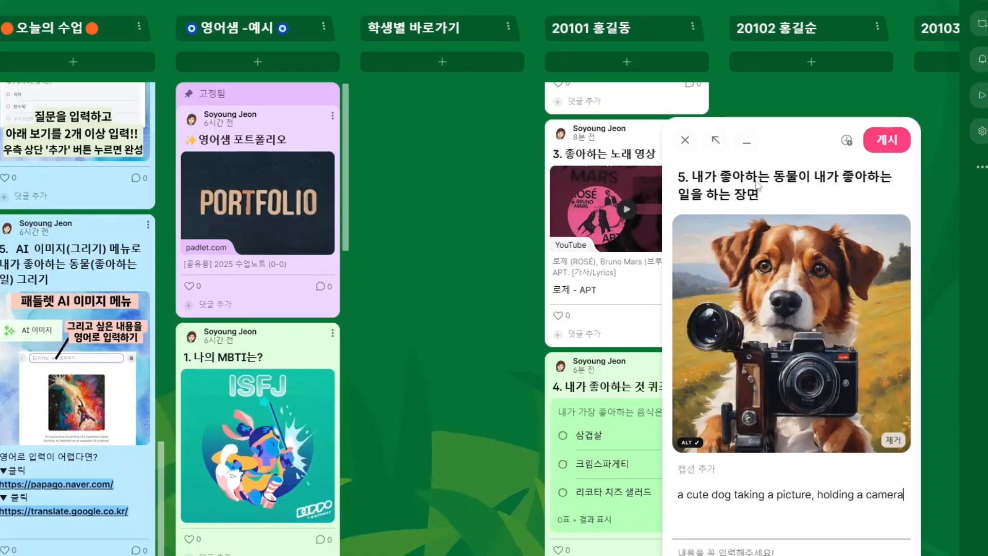
scroll(274, 379, down, 3)
scroll(274, 379, down, 15)
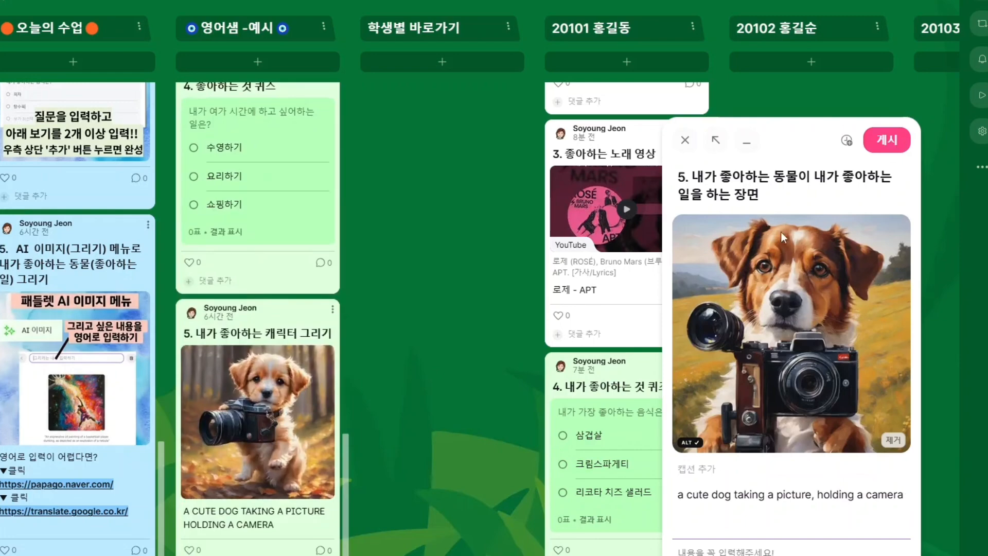
click(889, 149)
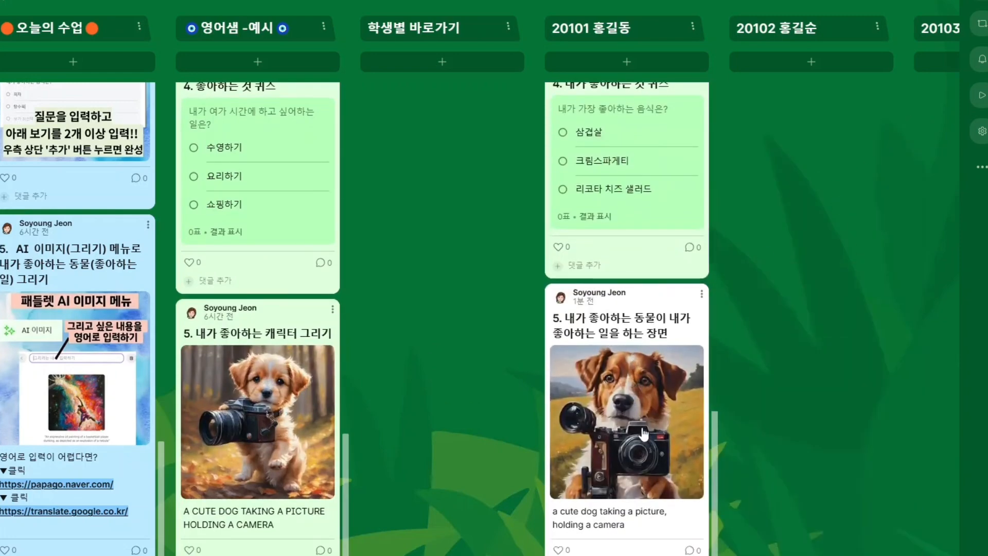
scroll(643, 434, up, 15)
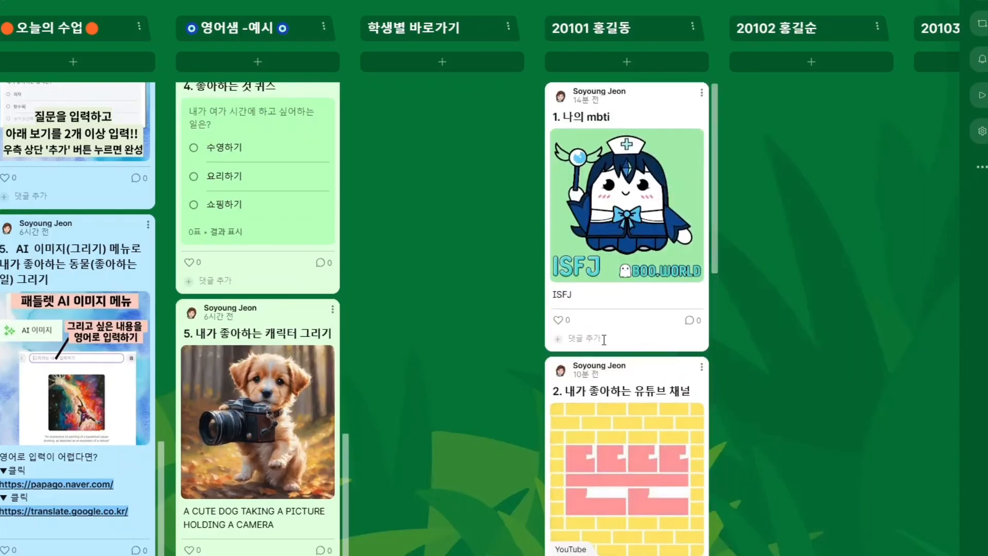
scroll(603, 339, down, 15)
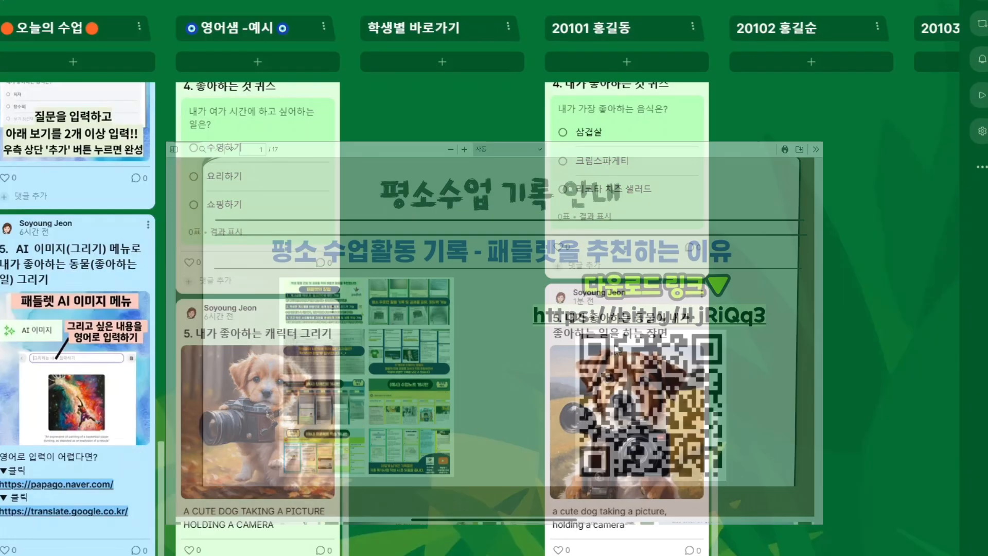
scroll(493, 329, down, 5)
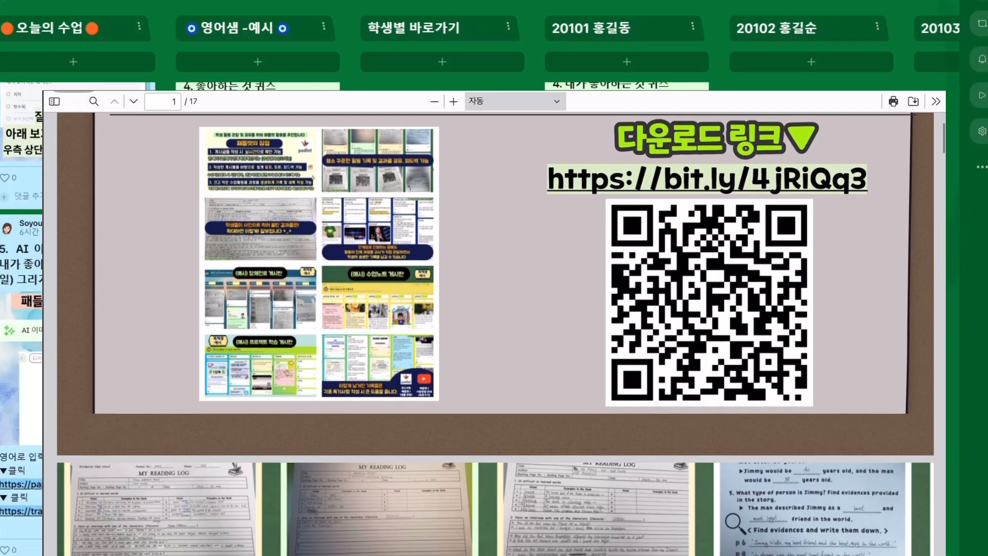
scroll(493, 329, down, 8)
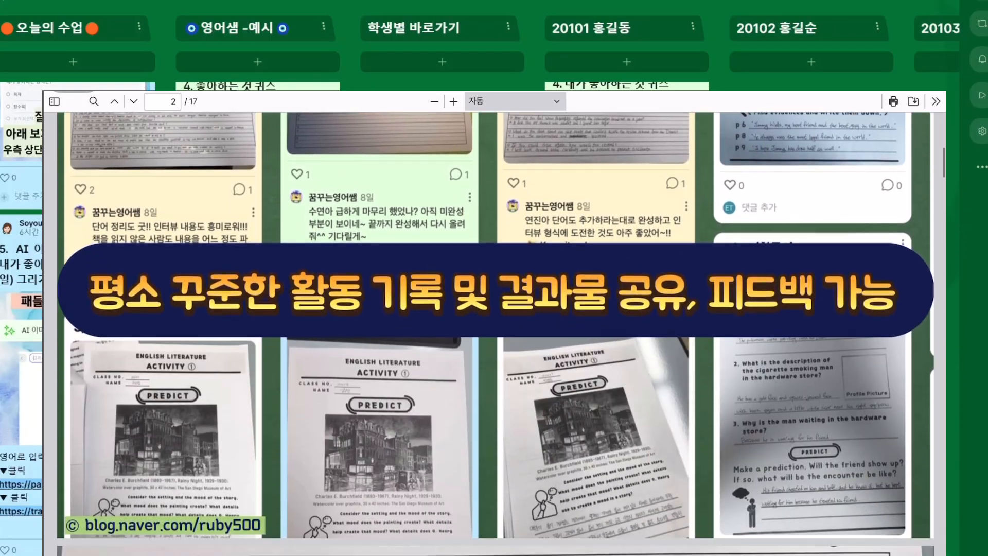
scroll(493, 329, down, 6)
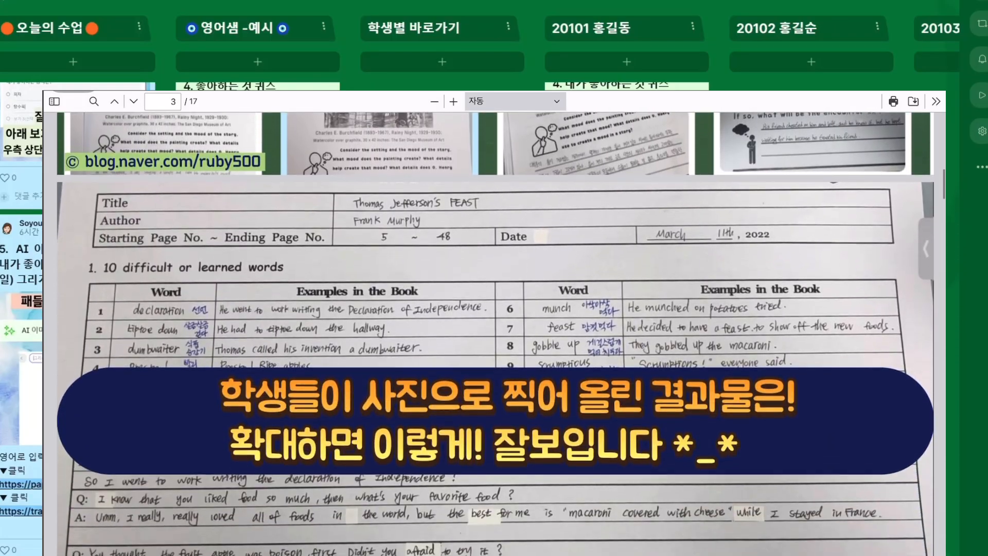
scroll(494, 329, down, 8)
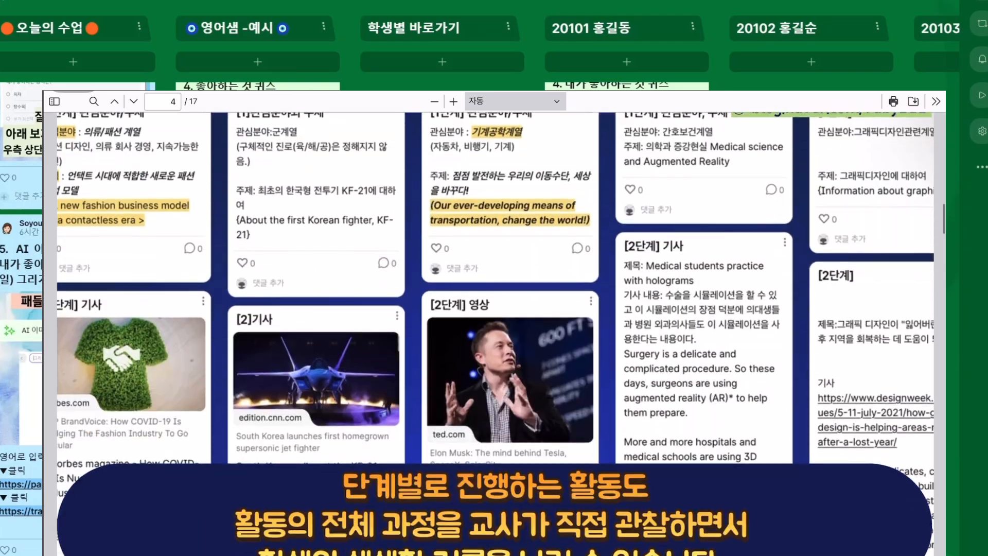
scroll(494, 329, down, 10)
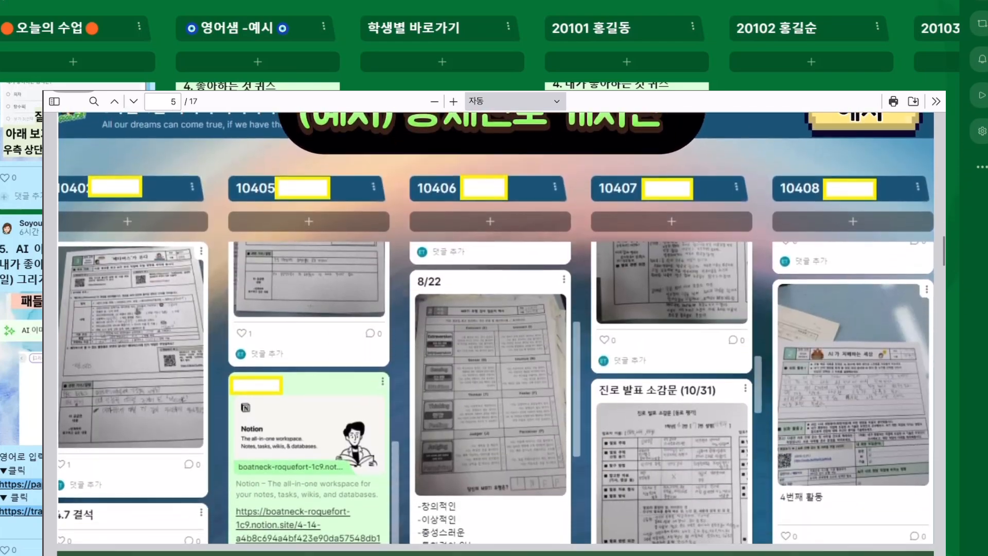
scroll(493, 329, down, 10)
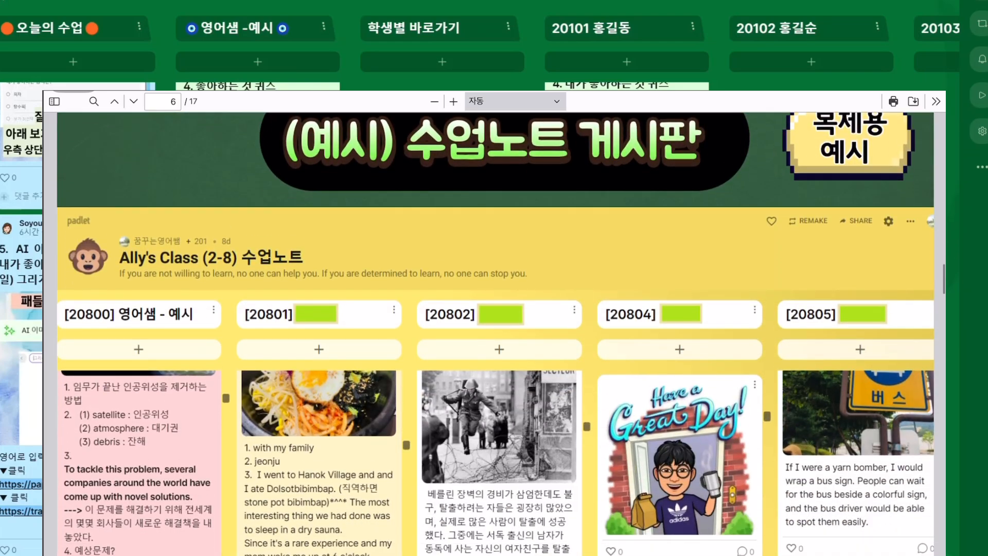
scroll(583, 117, down, 10)
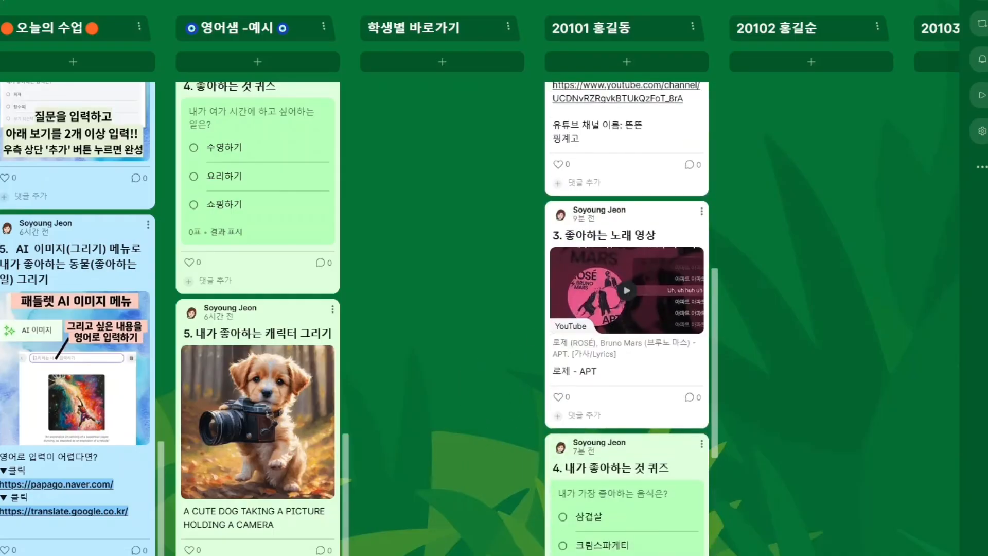
scroll(480, 285, right, 20)
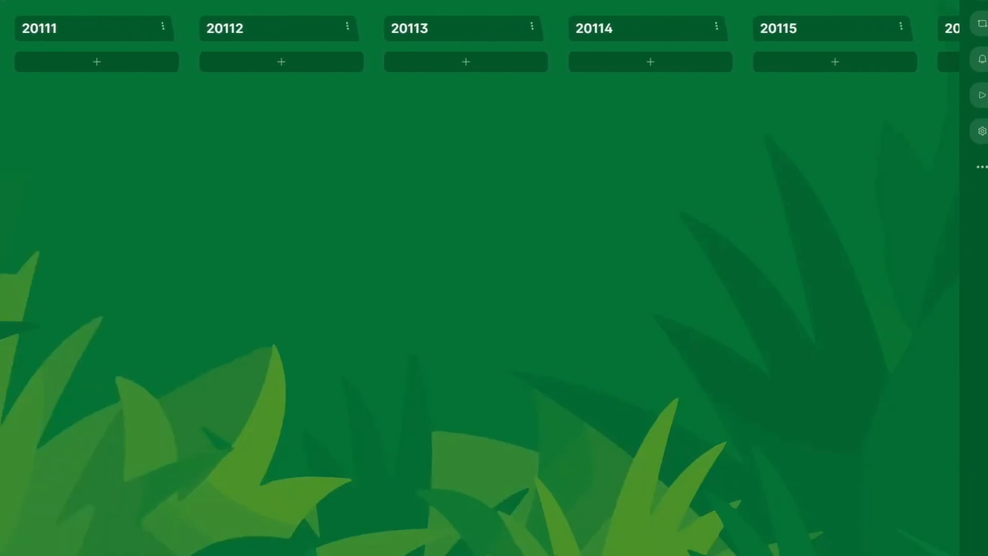
scroll(480, 285, right, 5)
scroll(480, 285, left, 12)
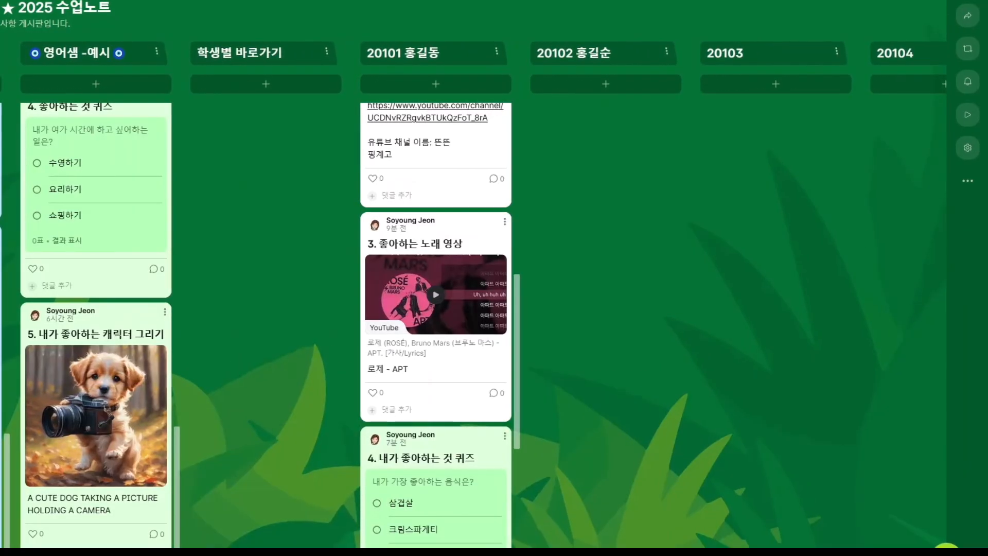
scroll(41, 286, up, 10)
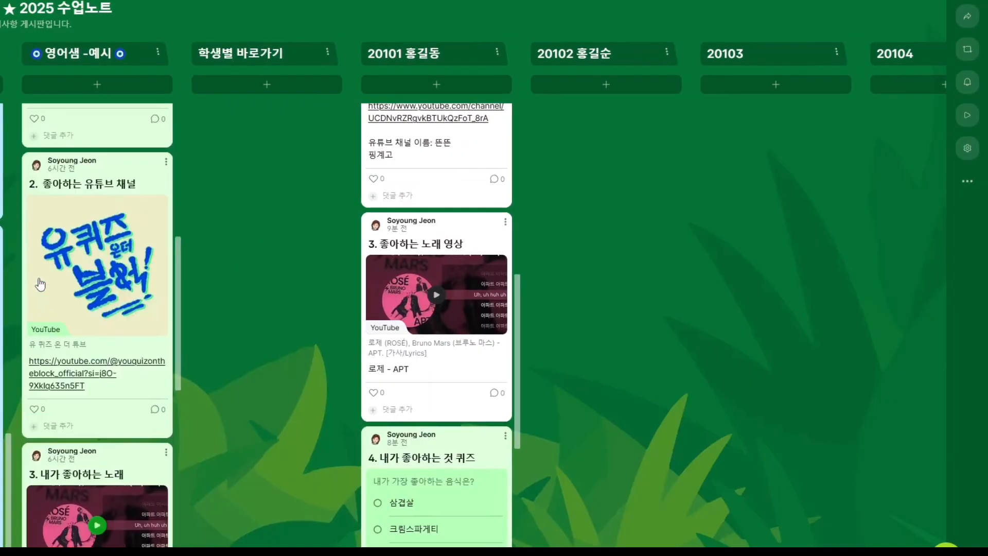
scroll(40, 284, up, 8)
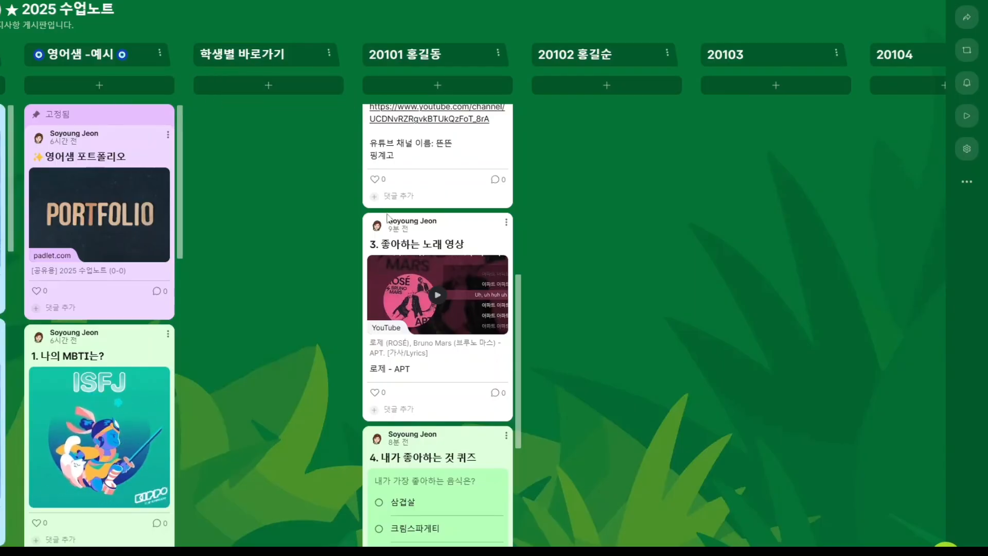
scroll(427, 154, up, 10)
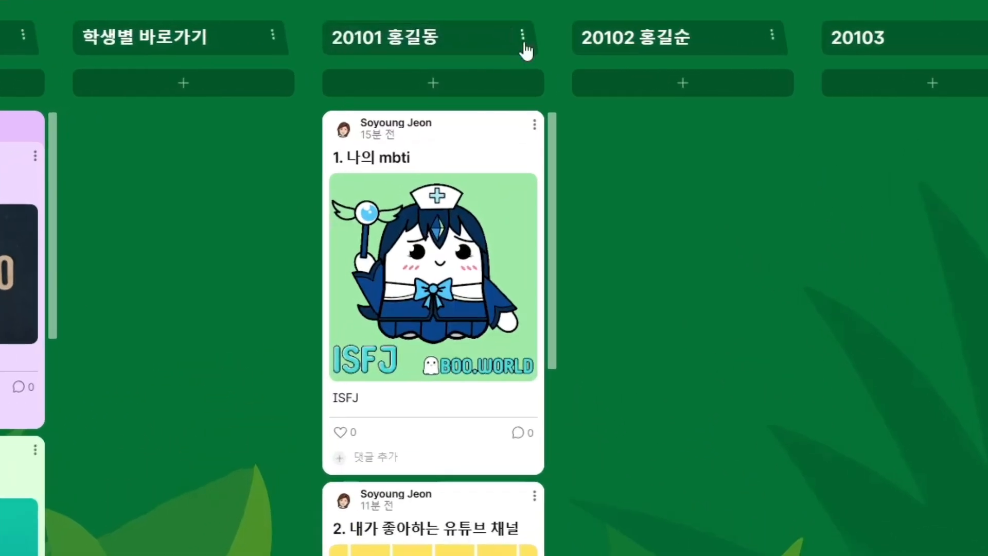
Copy section 20101's breakout-room link and start a new post titled '홍길동 포트폴리오'
click(523, 37)
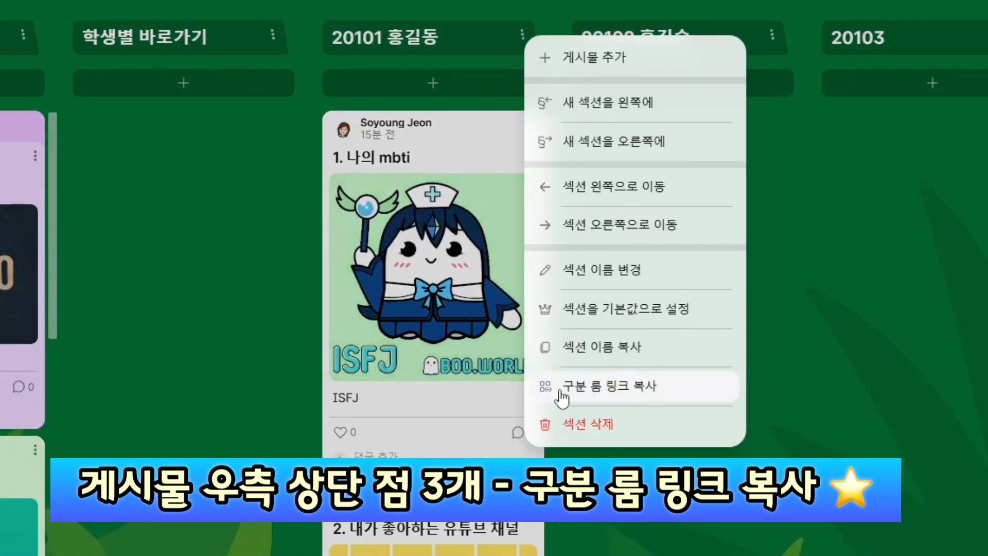
click(638, 393)
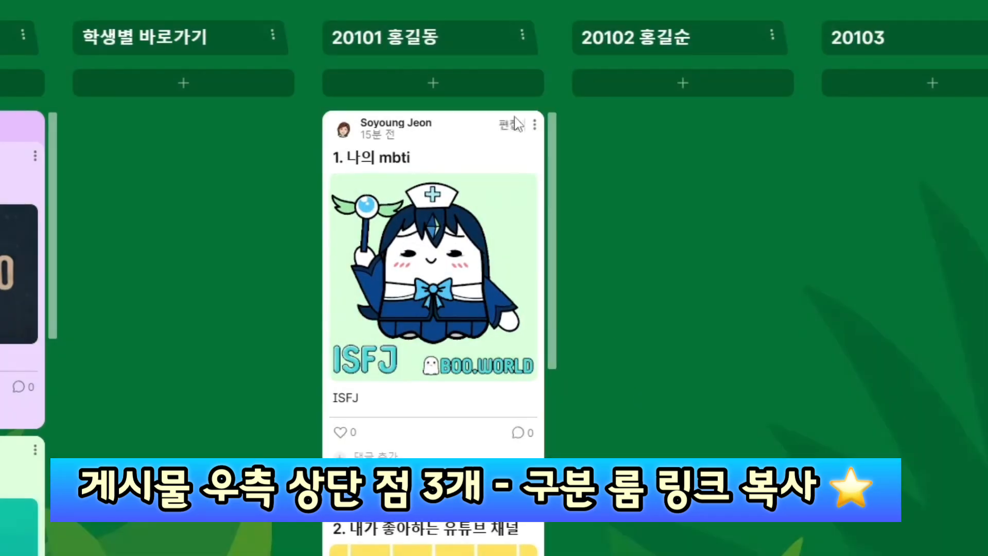
click(421, 82)
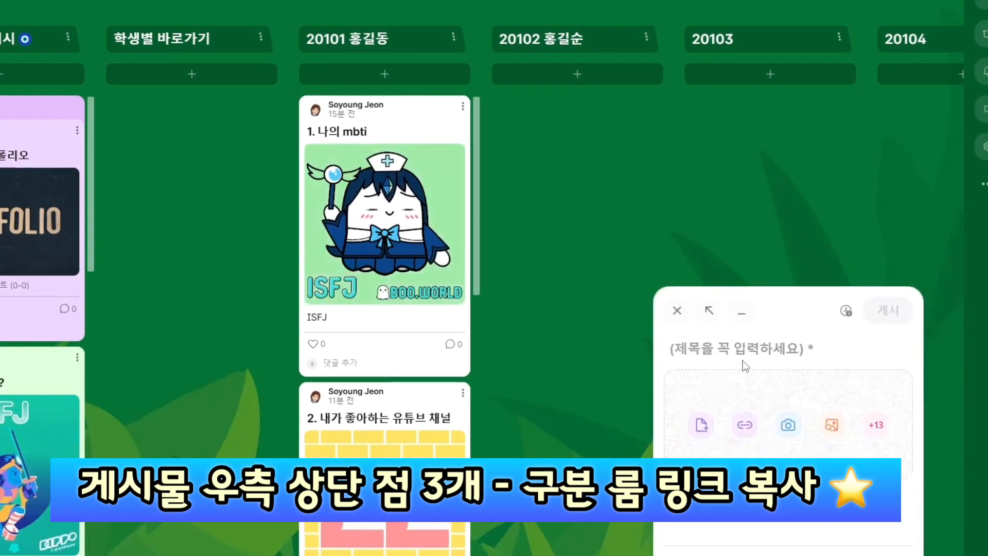
text(ghd)
key(BackSpace)
key(BackSpace)
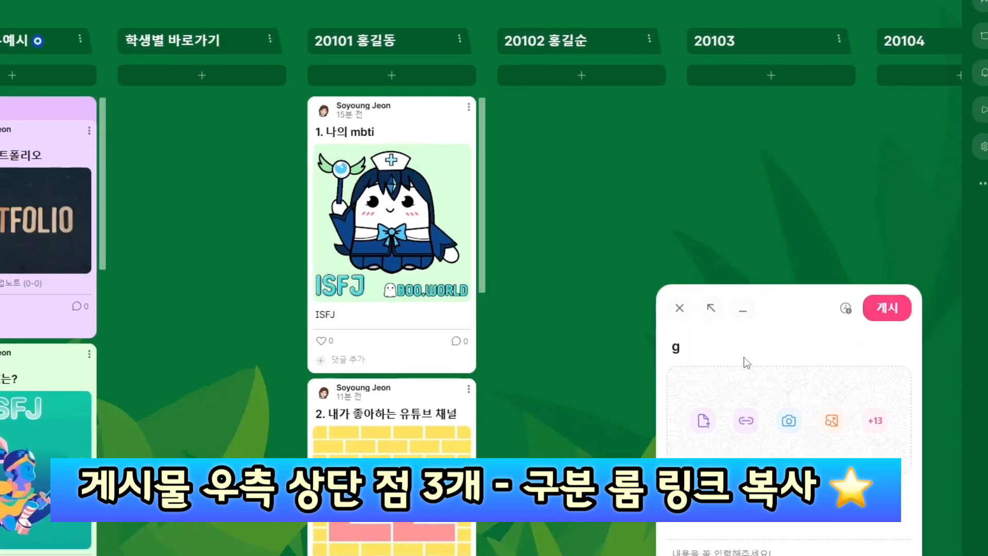
key(BackSpace)
text(홍길동 프)
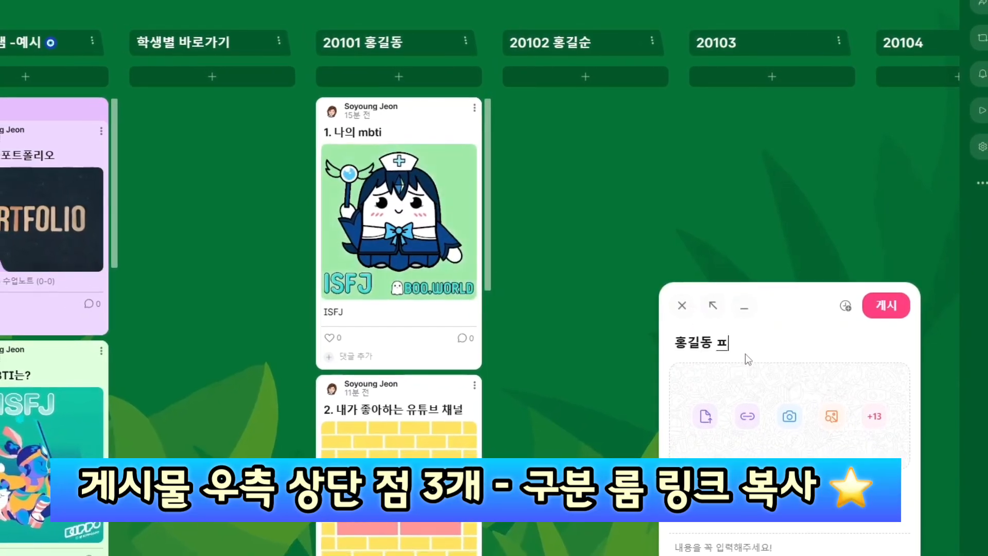
text(포트폴리오)
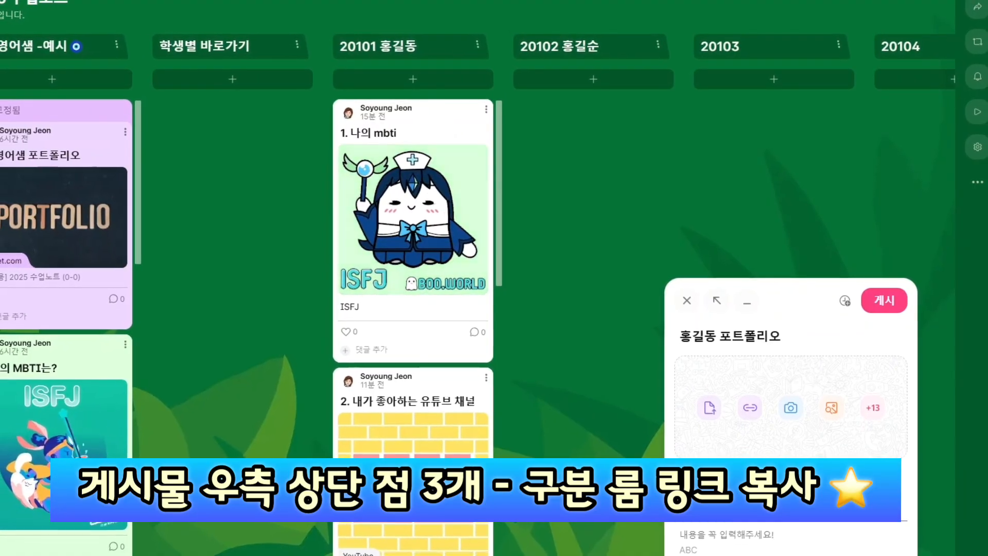
Paste the breakout-room link as the body, drop the link preview, and publish
key(ctrl+v)
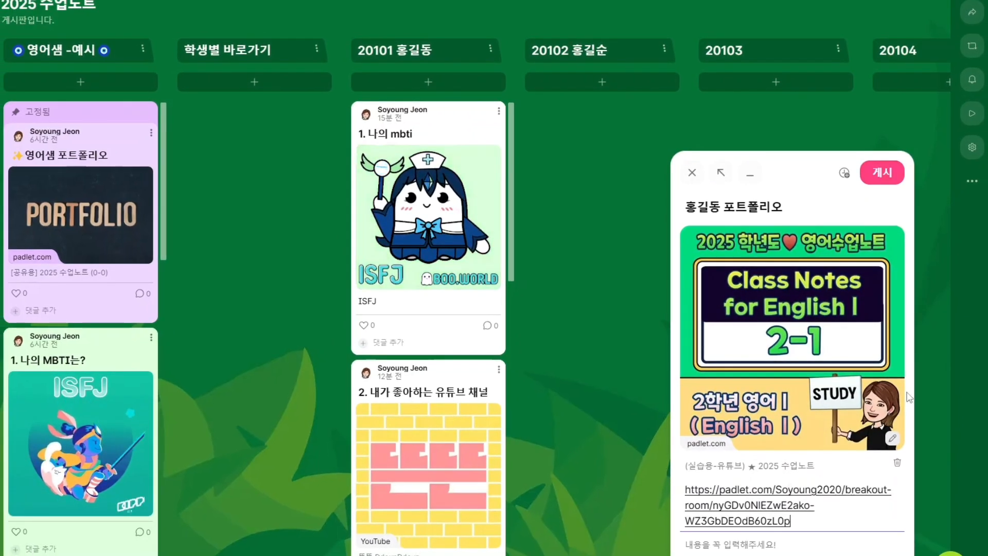
click(897, 463)
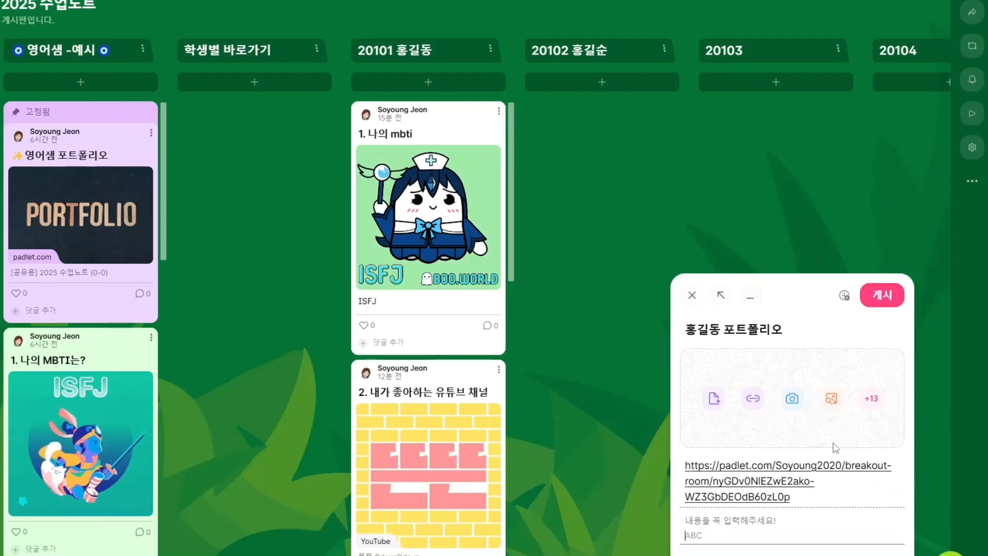
click(883, 295)
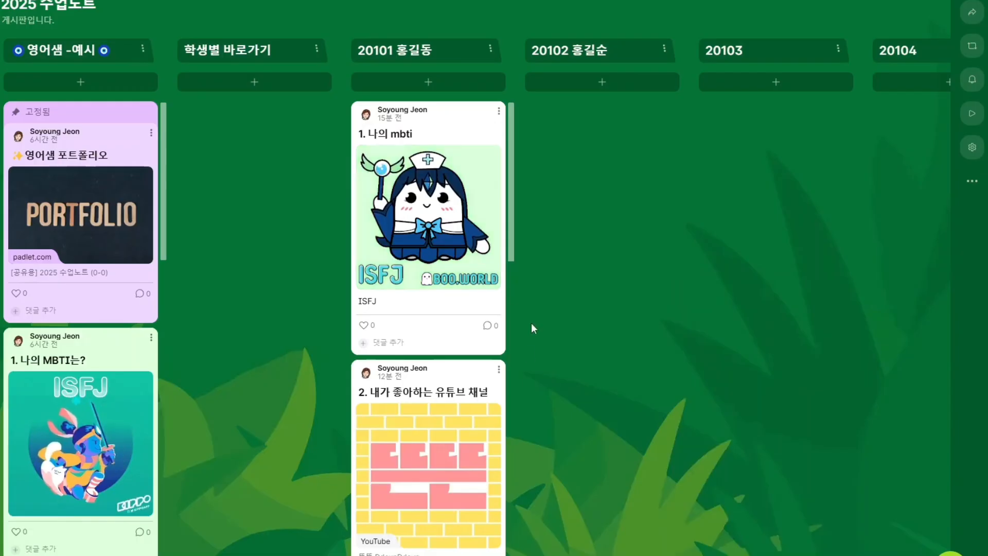
scroll(513, 366, down, 8)
scroll(513, 366, down, 10)
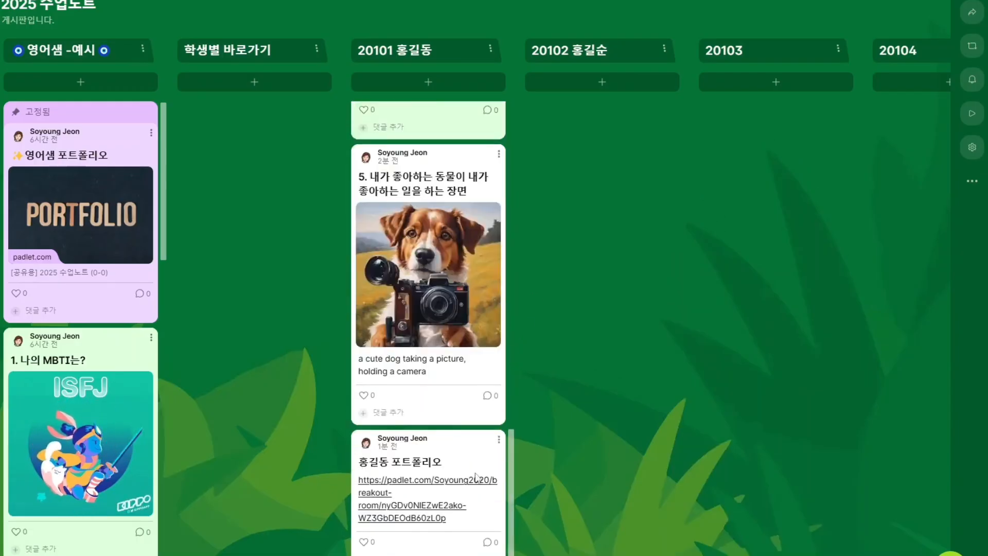
Pin the portfolio post atop column 20101, then duplicate it and drag the copy into 학생별 바로가기
click(498, 438)
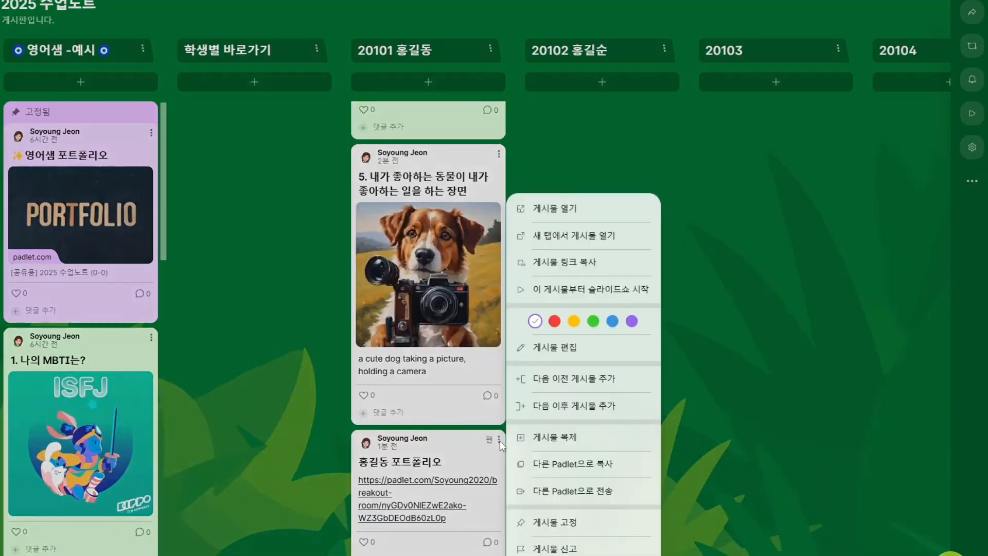
click(554, 522)
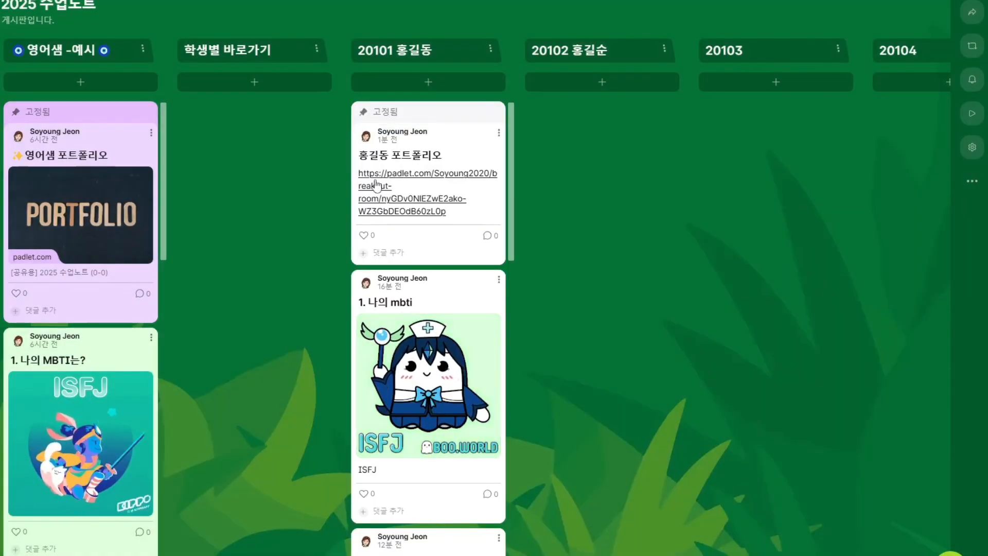
click(499, 133)
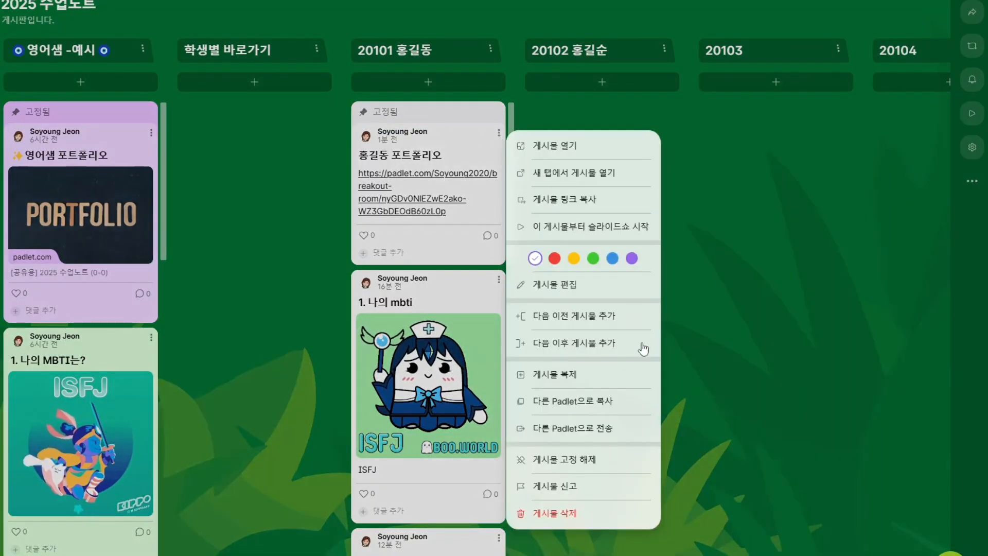
click(561, 375)
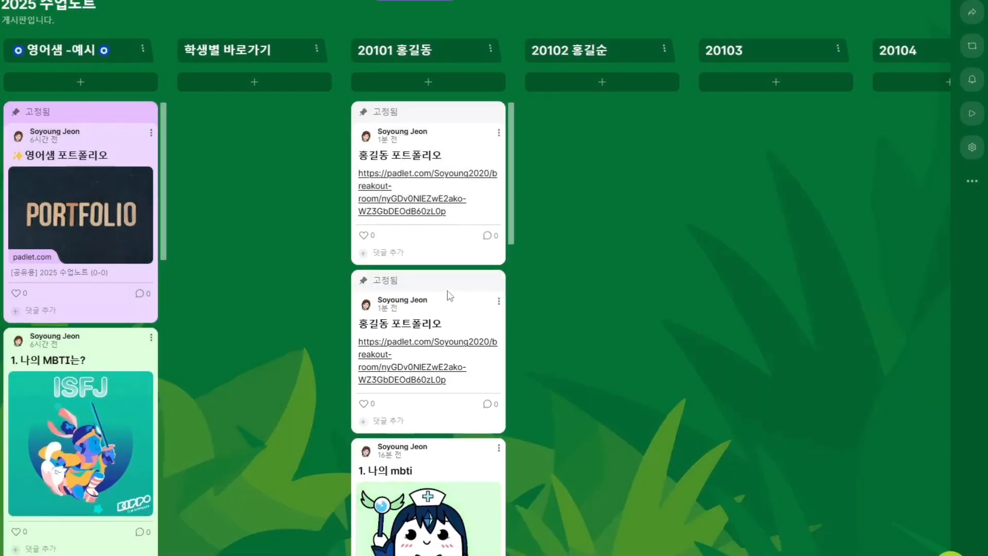
drag(395, 266, 227, 103)
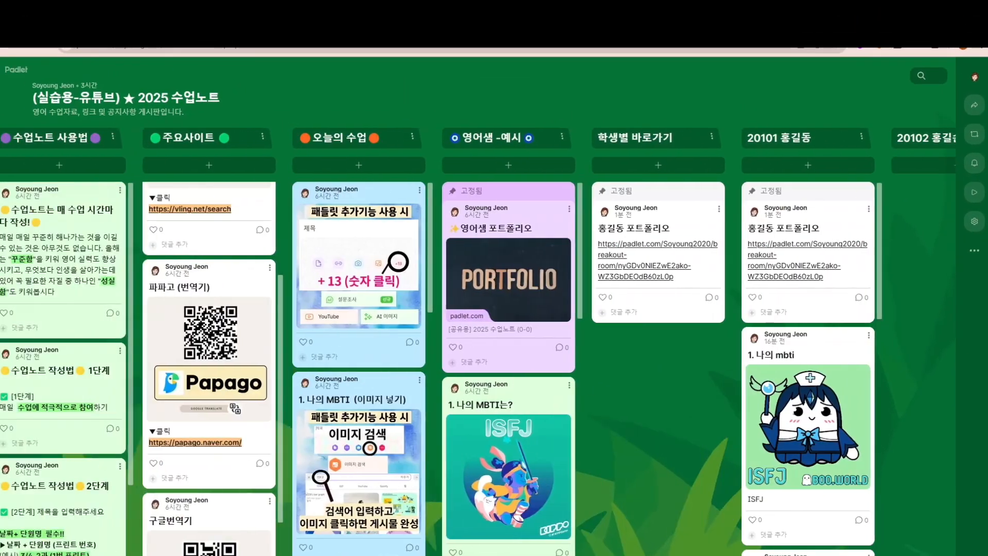
scroll(478, 340, left, 3)
scroll(478, 339, right, 5)
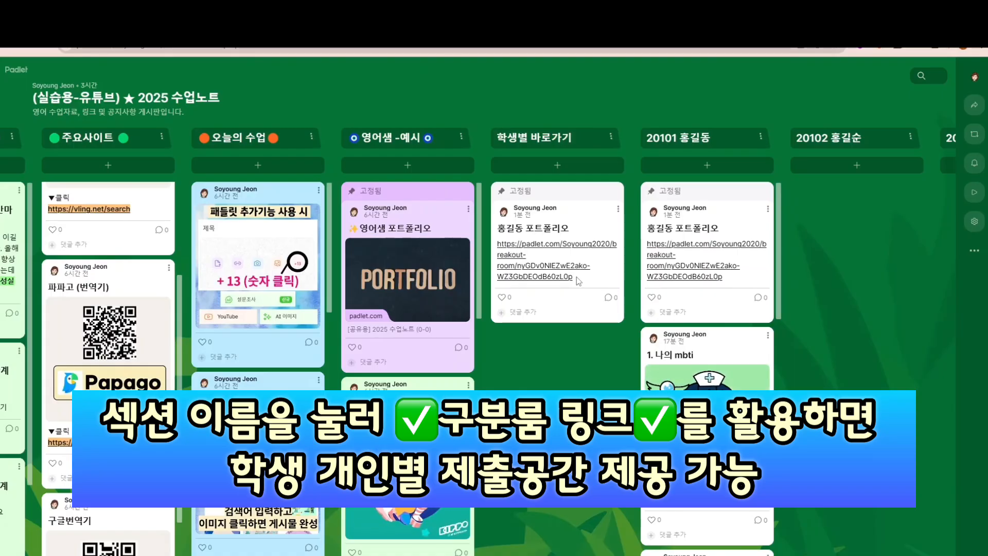
Publish a '홍길순 포트폴리오' post in 20102 containing that section's breakout-room link, without preview
scroll(579, 280, right, 4)
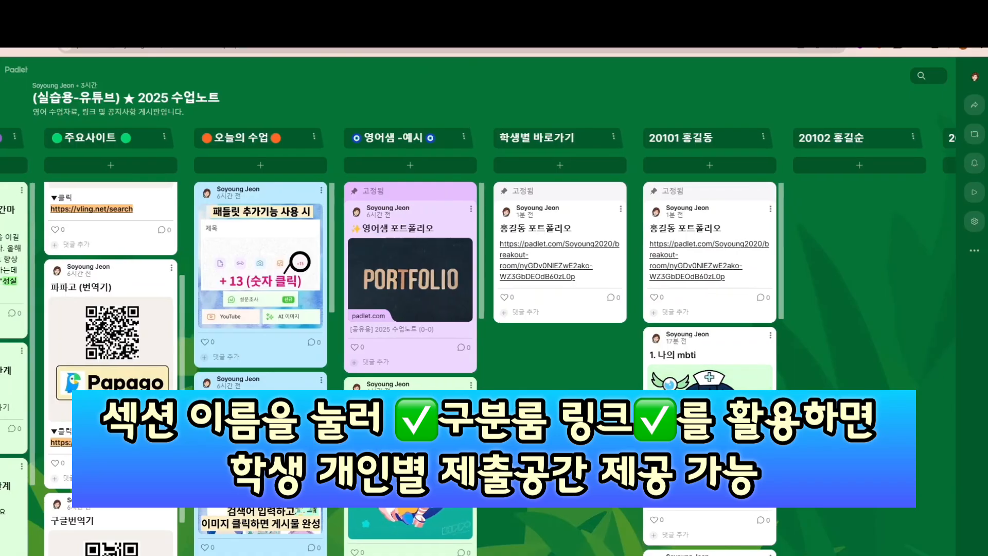
click(722, 137)
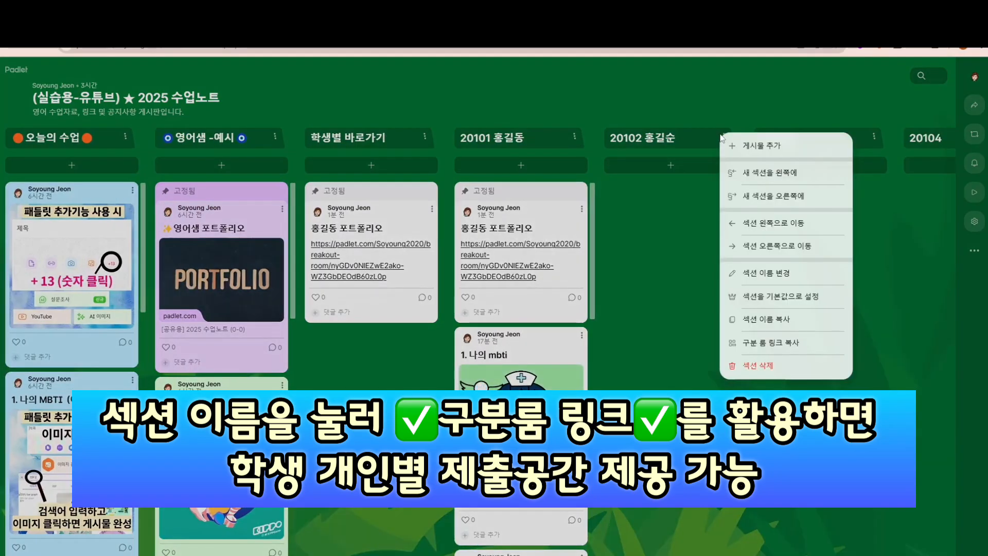
click(770, 342)
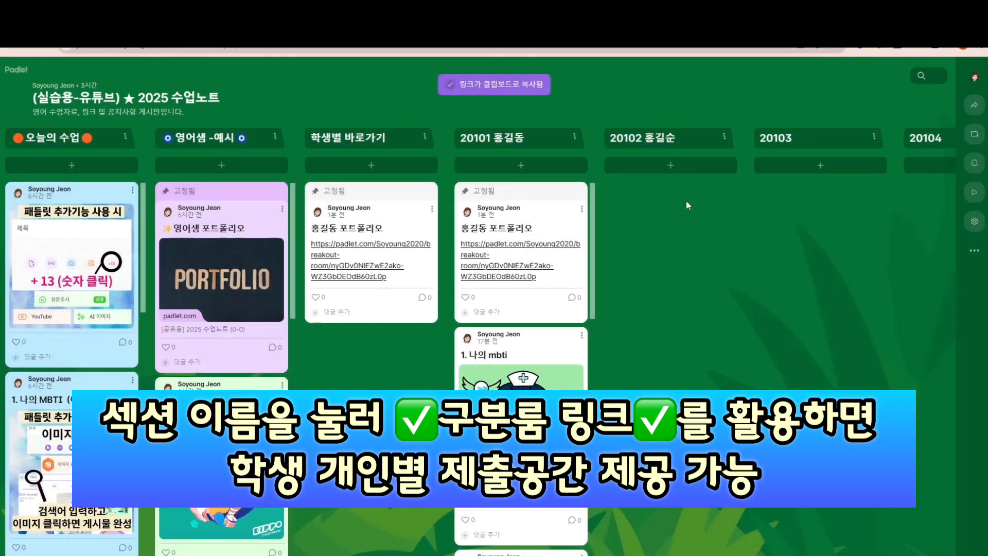
click(685, 164)
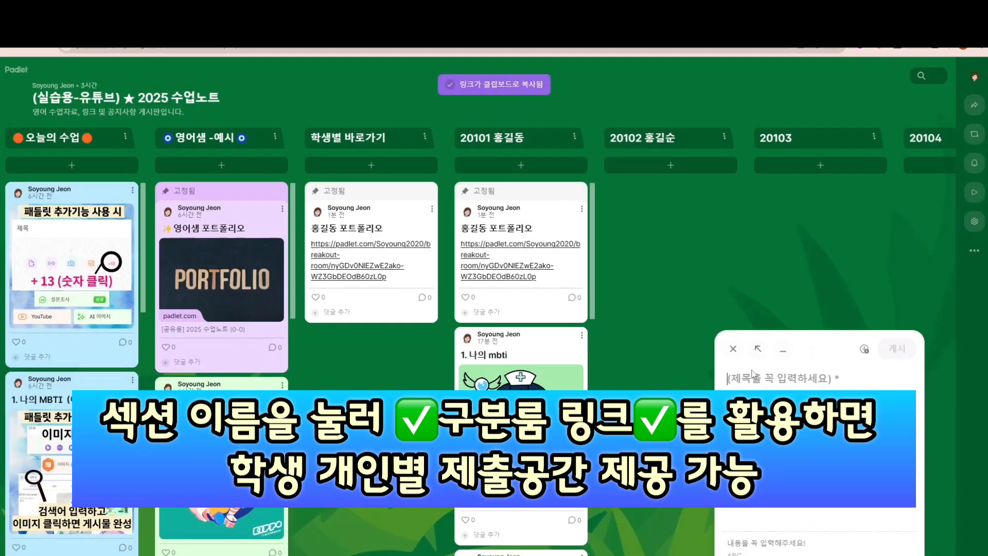
text(홍길순)
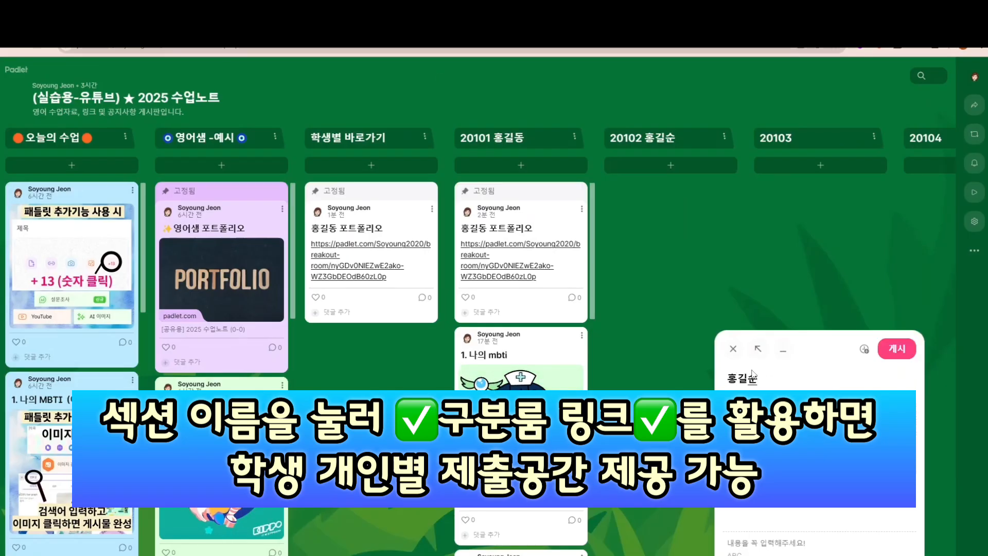
text( 포트폴ㄹ)
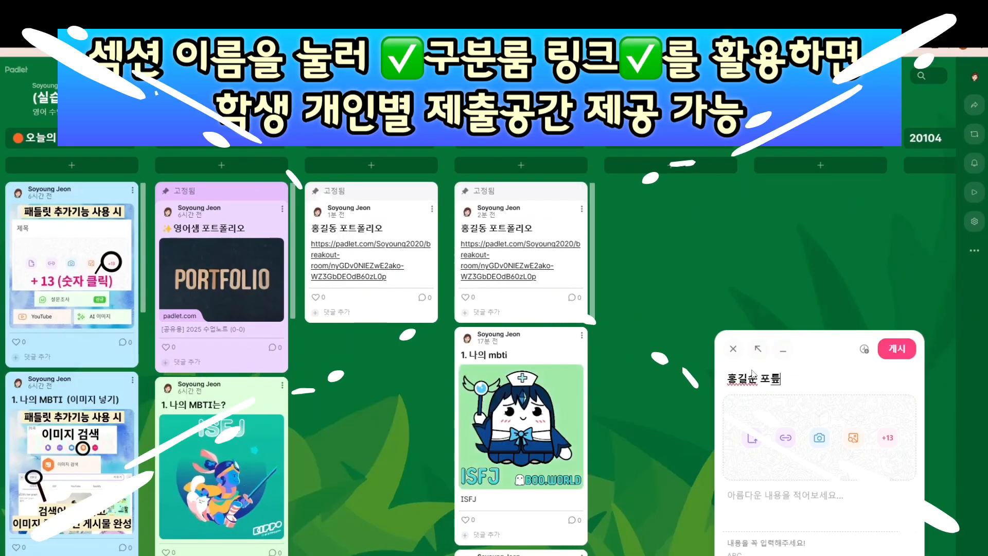
text(ㅣ오)
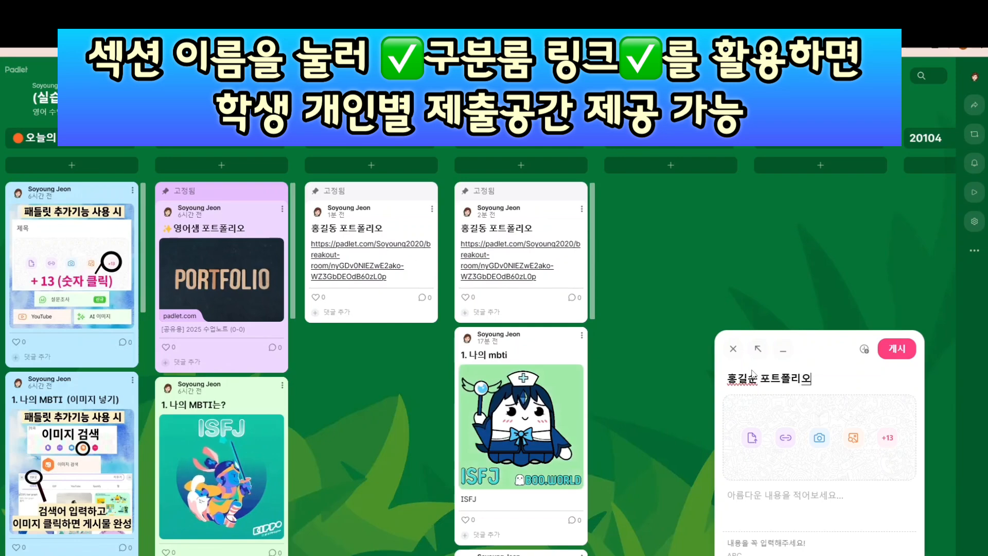
click(780, 493)
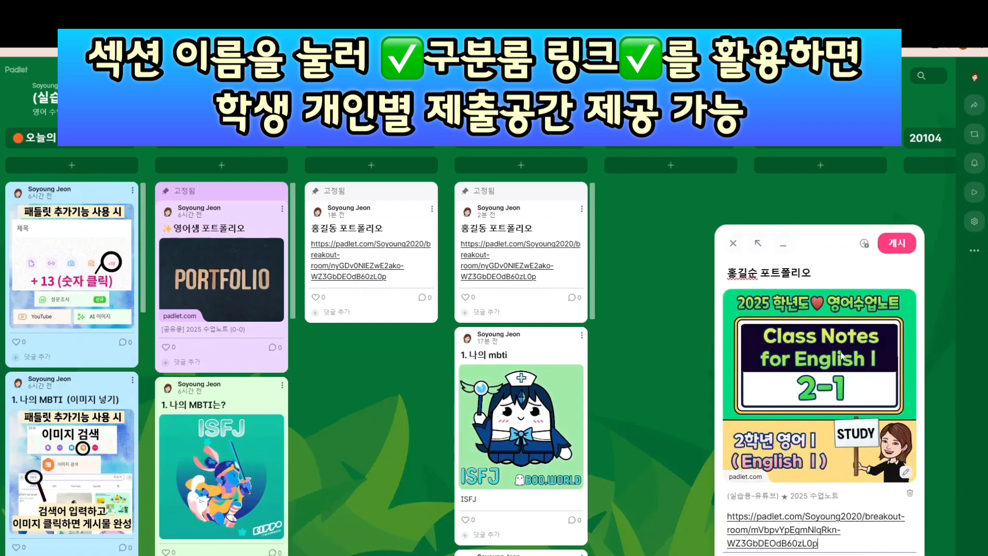
click(910, 494)
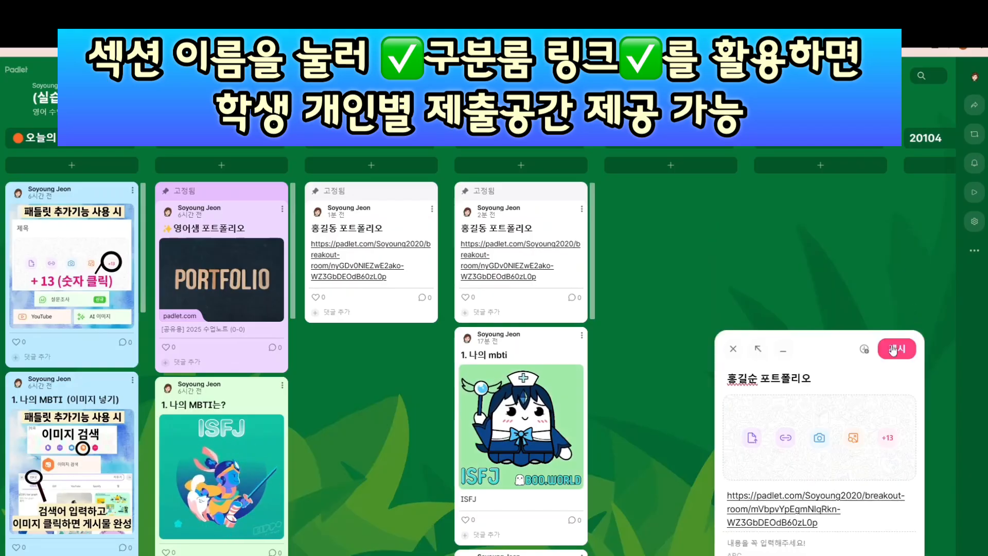
click(894, 354)
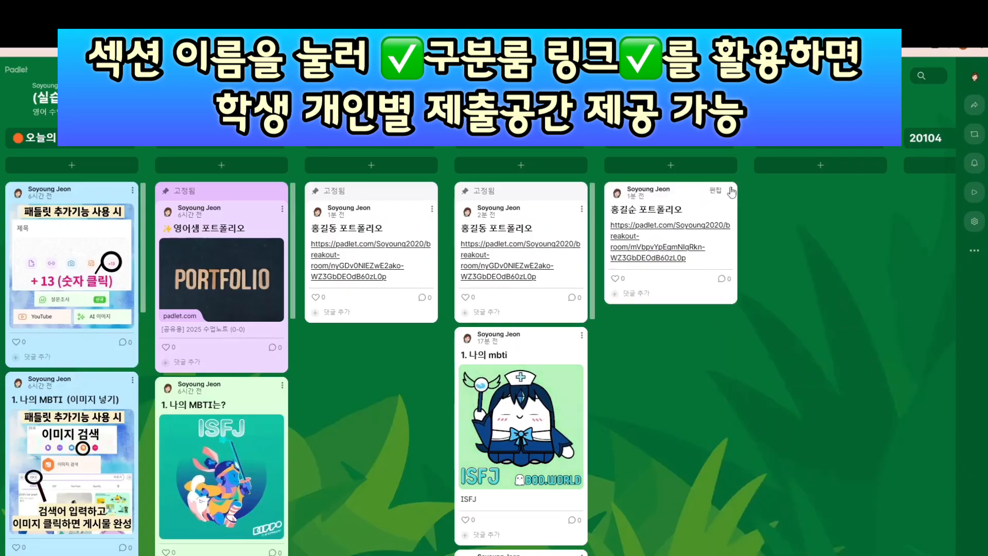
Duplicate the 홍길순 포트폴리오 post and move the copy into the 학생별 바로가기 column
click(731, 190)
click(787, 391)
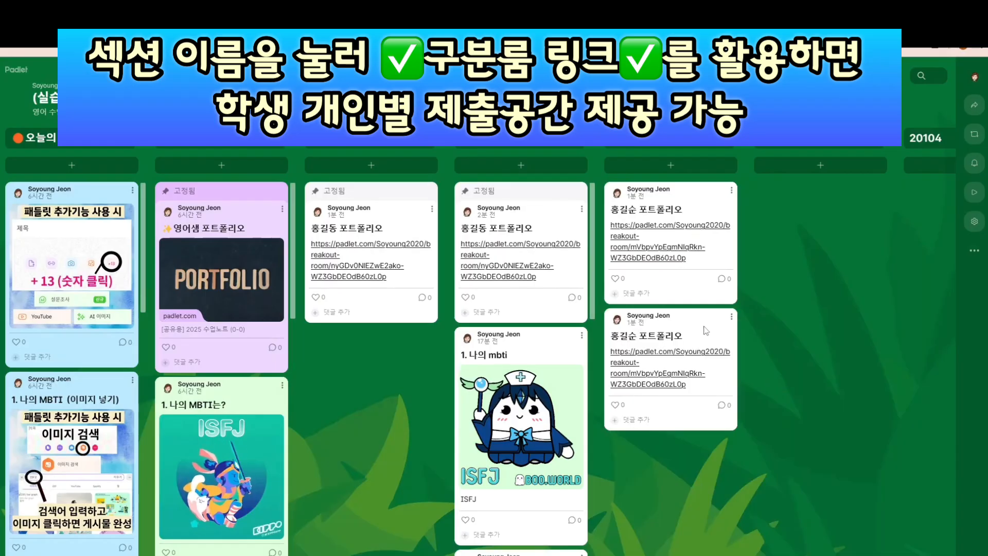
drag(694, 319, 423, 338)
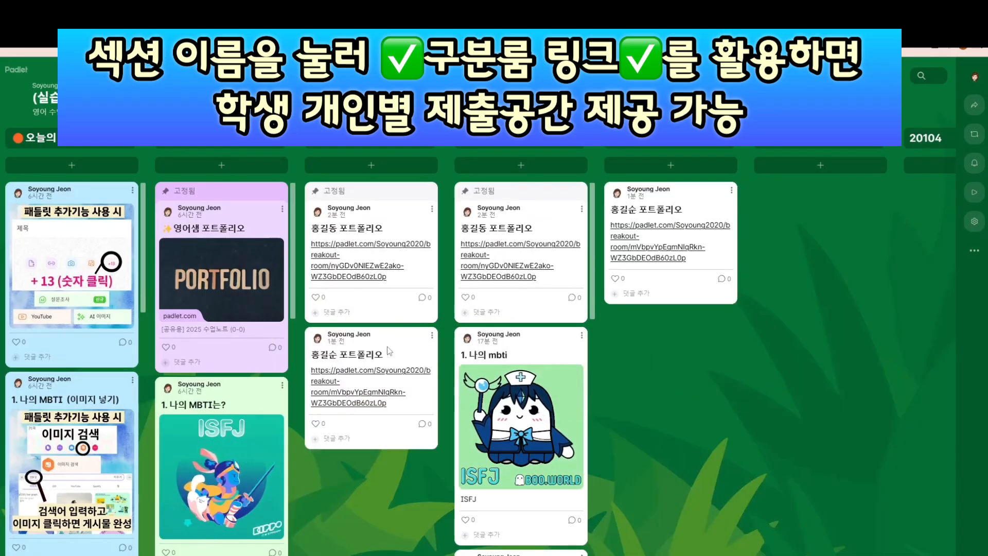
scroll(76, 309, left, 8)
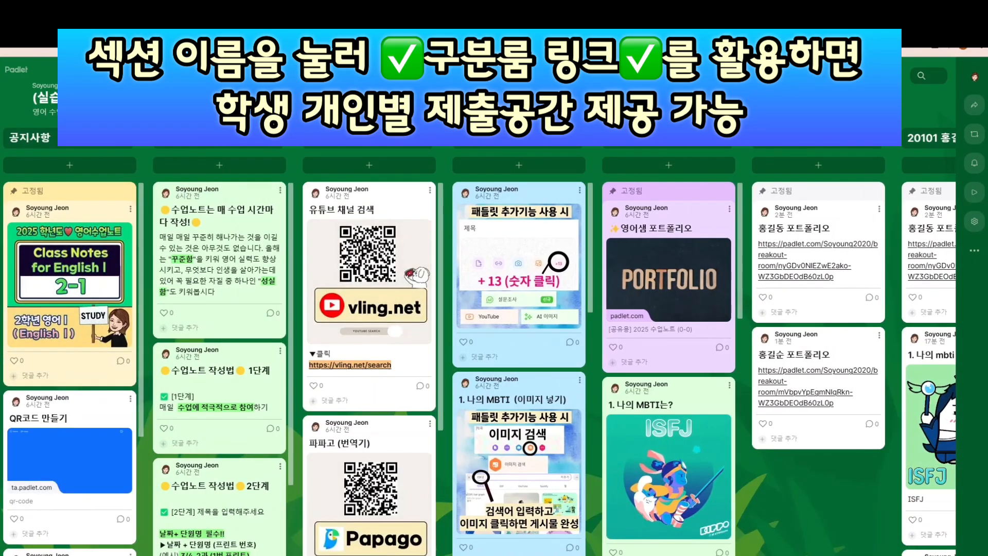
scroll(478, 360, right, 9)
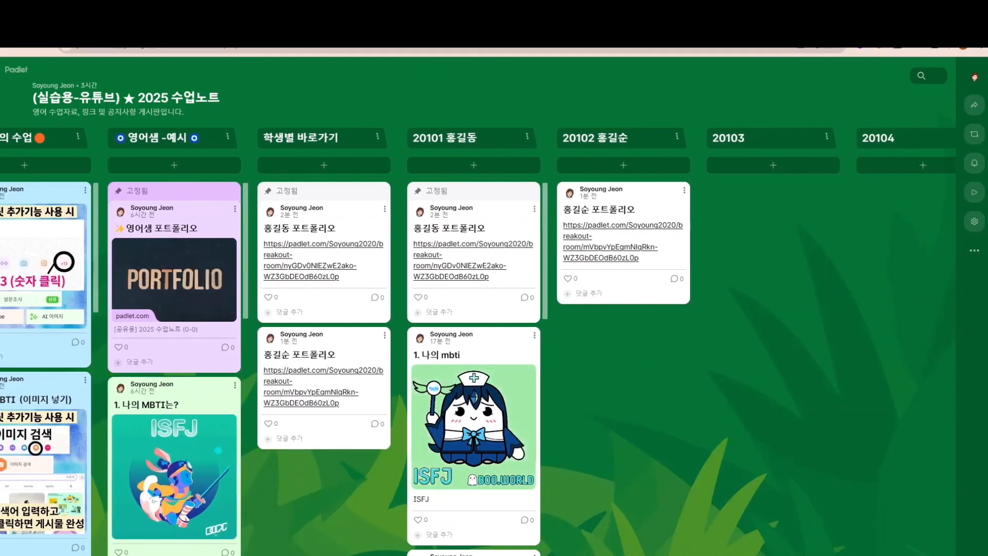
Run a slideshow from the '1. 나의 mbti' post through five slides, then generate the 영어 수업노트 board
click(535, 334)
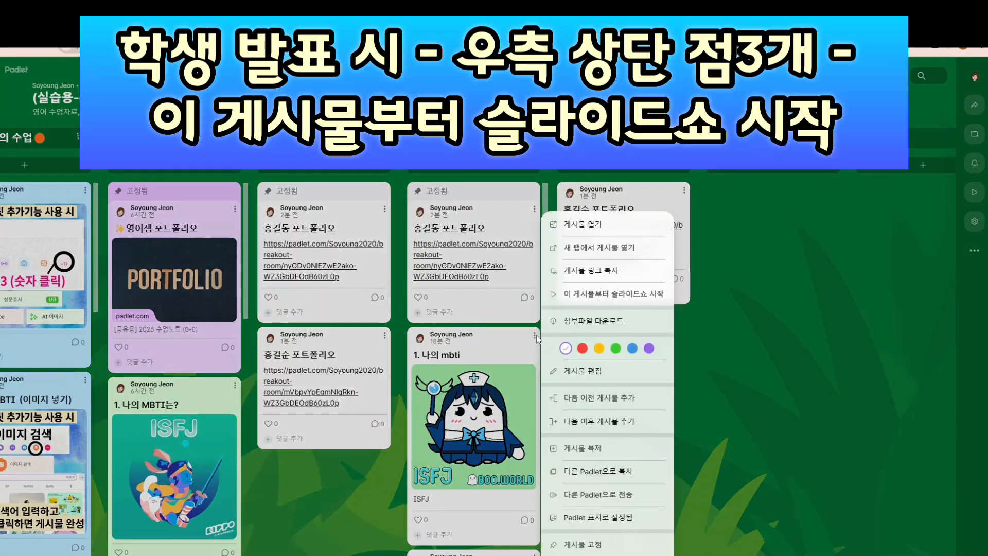
click(607, 297)
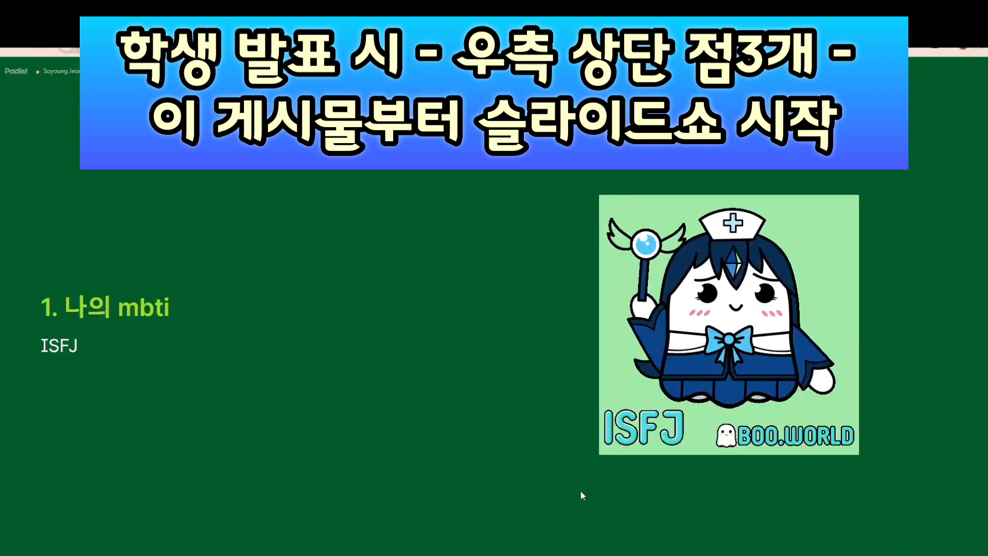
key(Right)
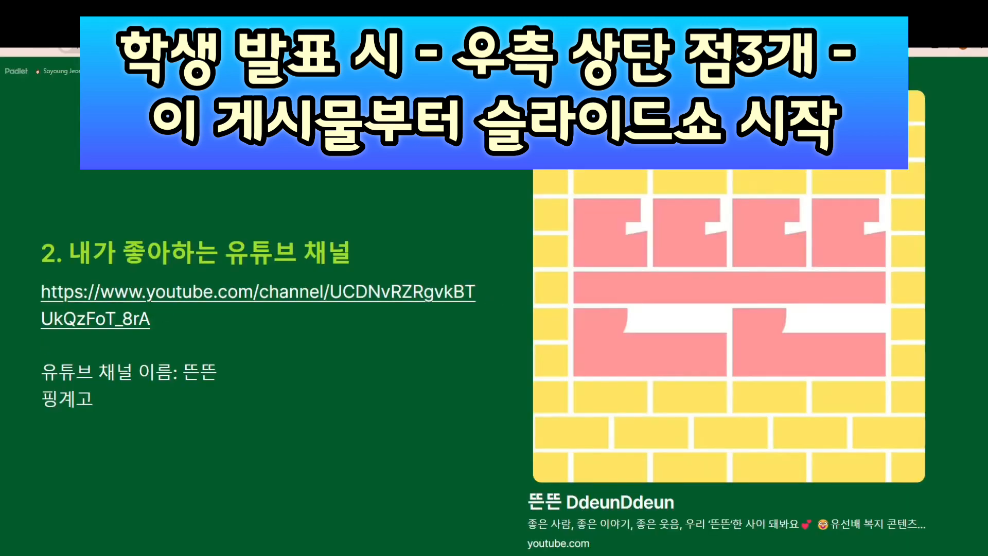
key(Right)
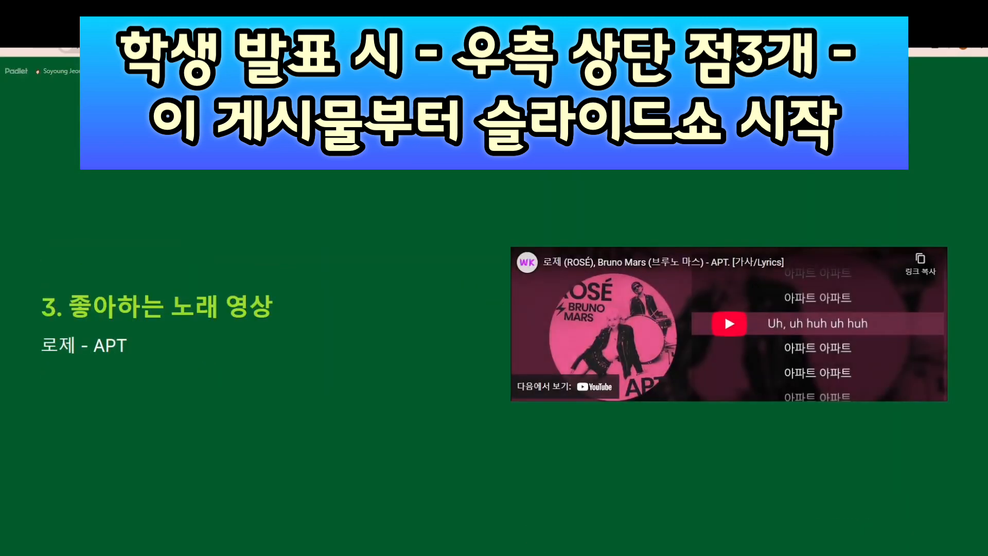
key(Right)
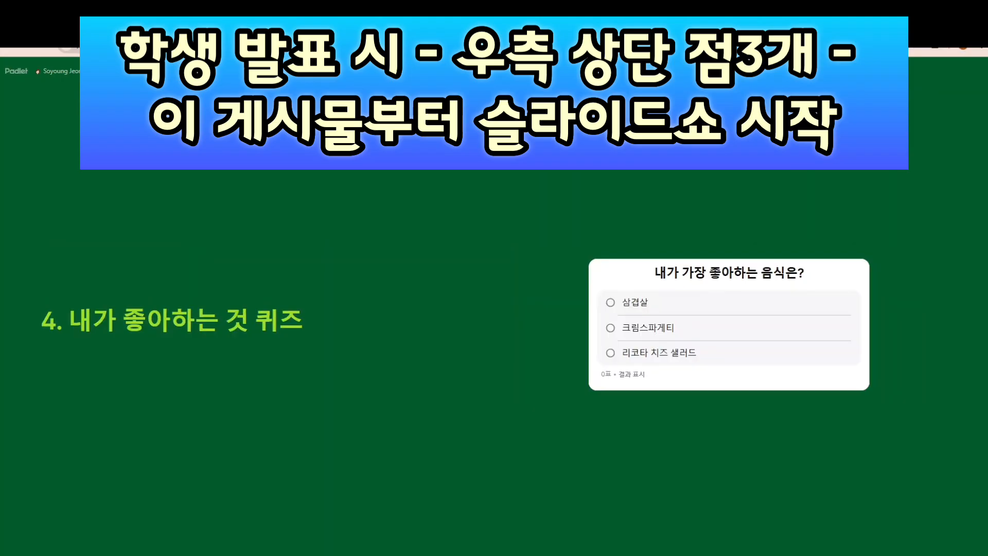
key(Right)
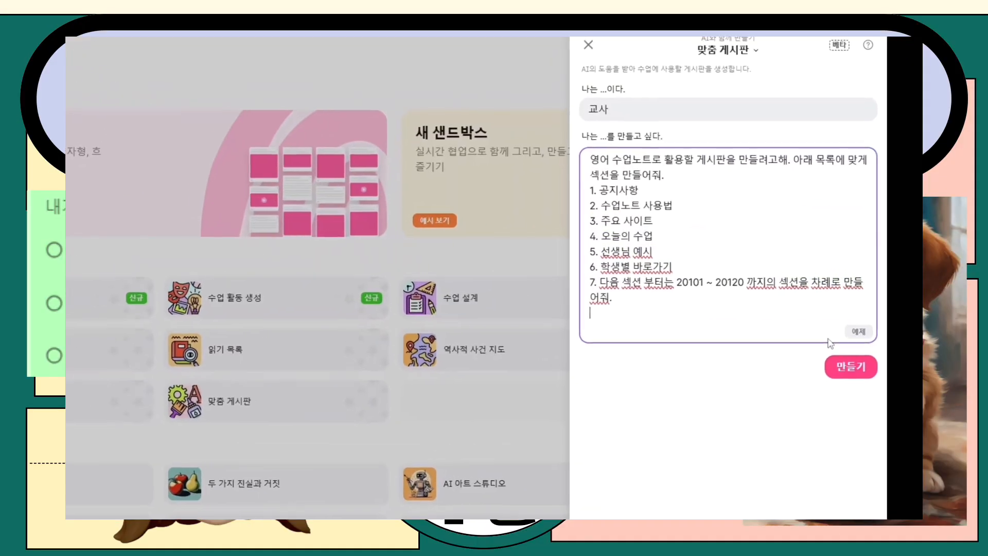
click(839, 385)
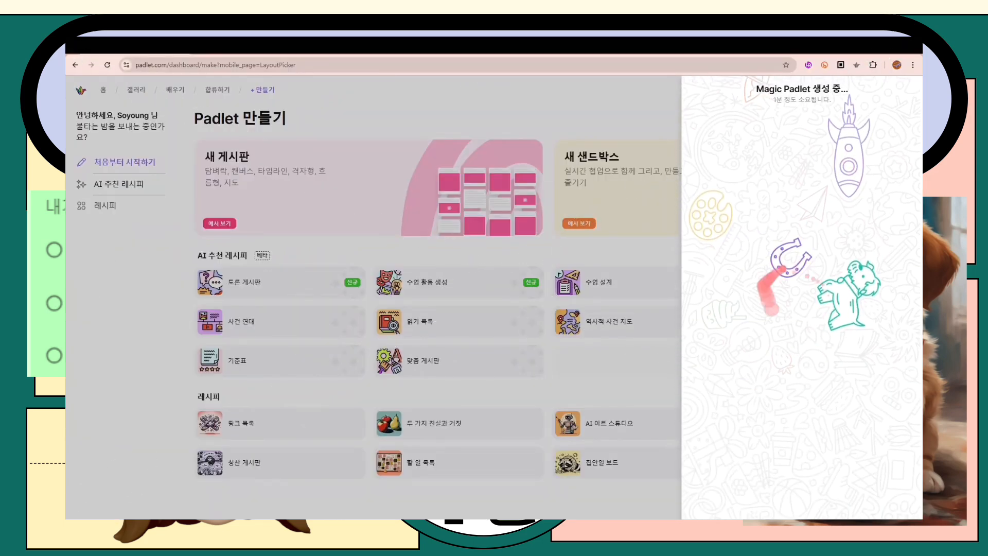